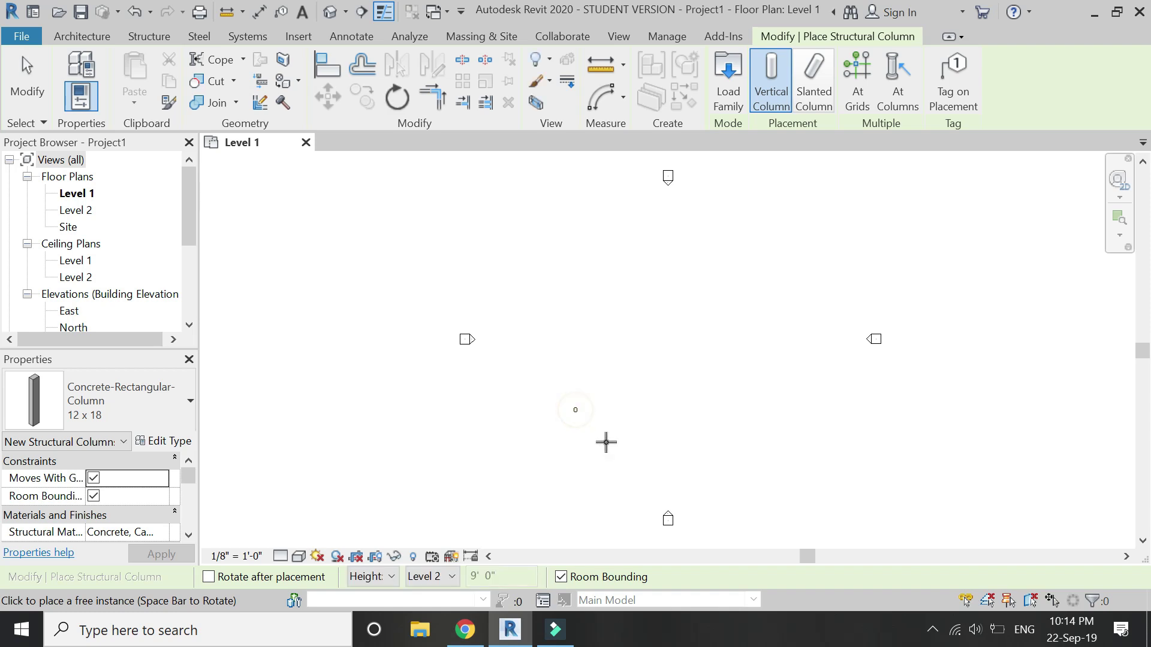
Step: Finish placing the structural column and check its b and h dimensions in the type properties
scroll(580, 412, up, 4)
key(Escape)
click(515, 392)
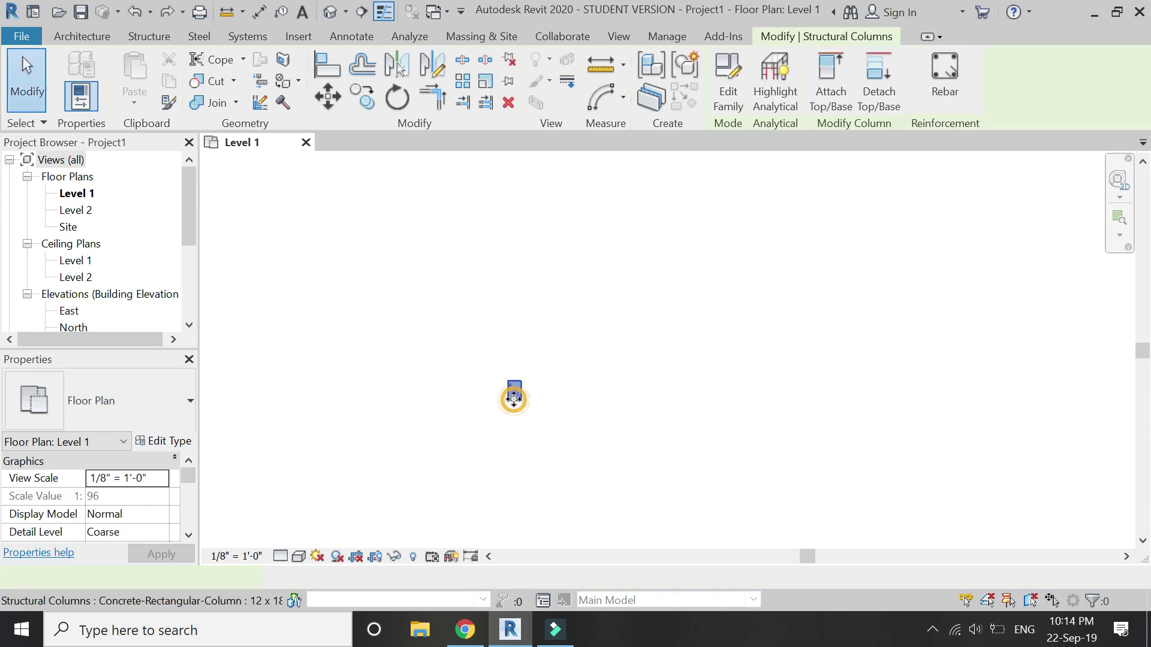
click(157, 443)
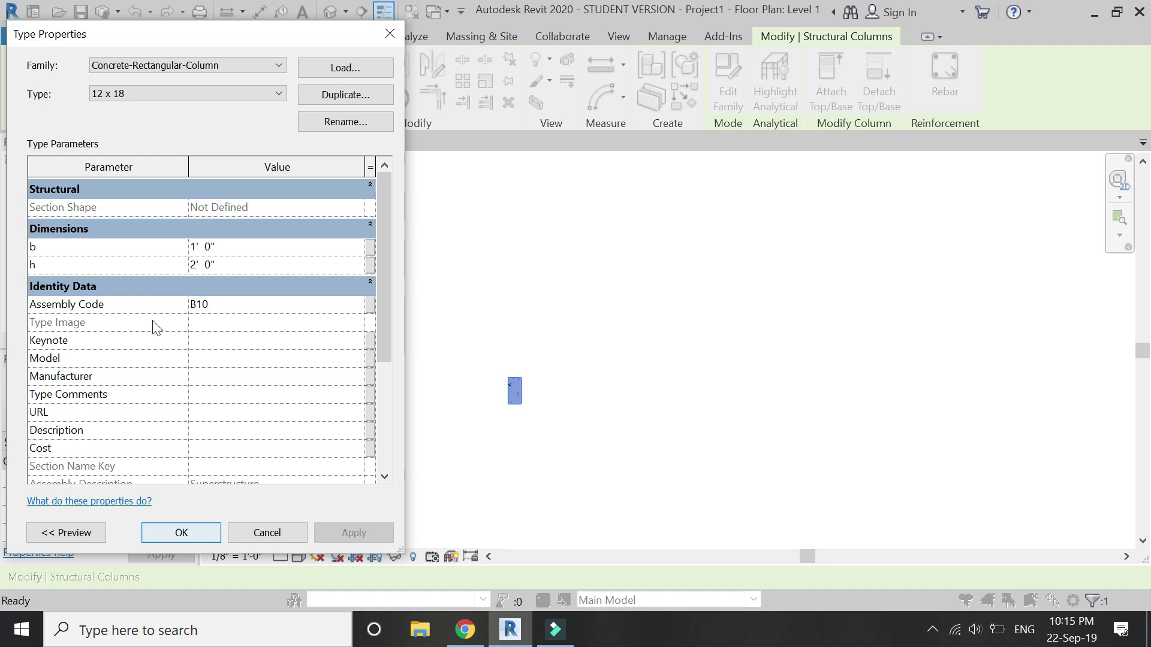
click(213, 535)
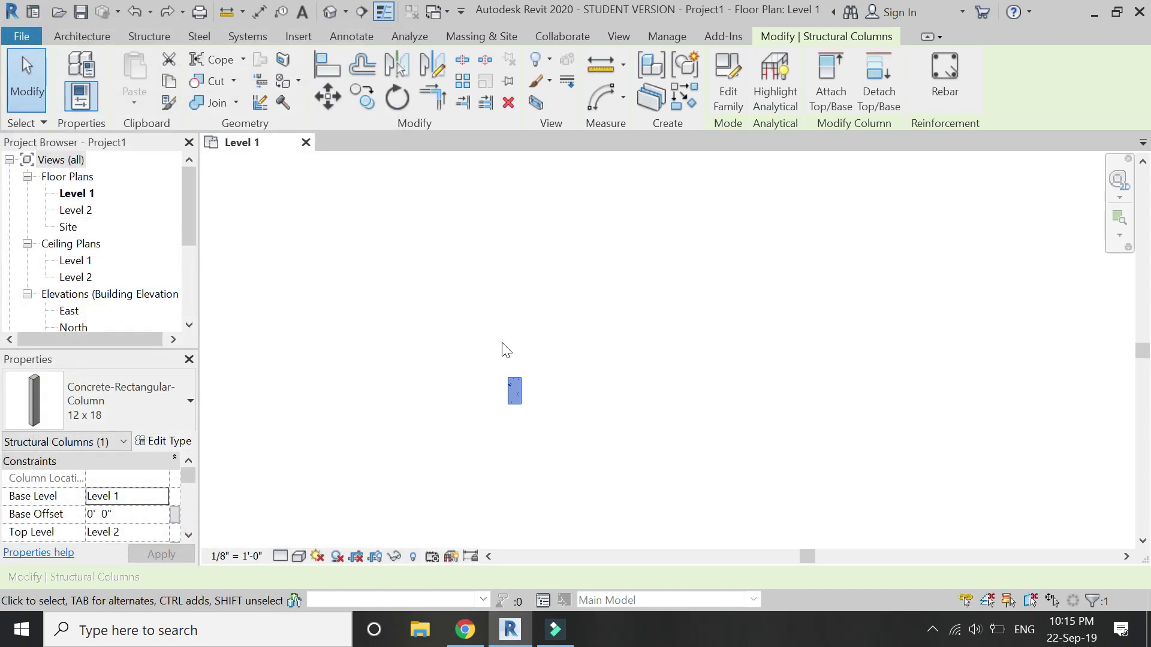
Step: Copy the column seven times in a straight horizontal row toward the east, spacing the copies 11' apart
click(367, 99)
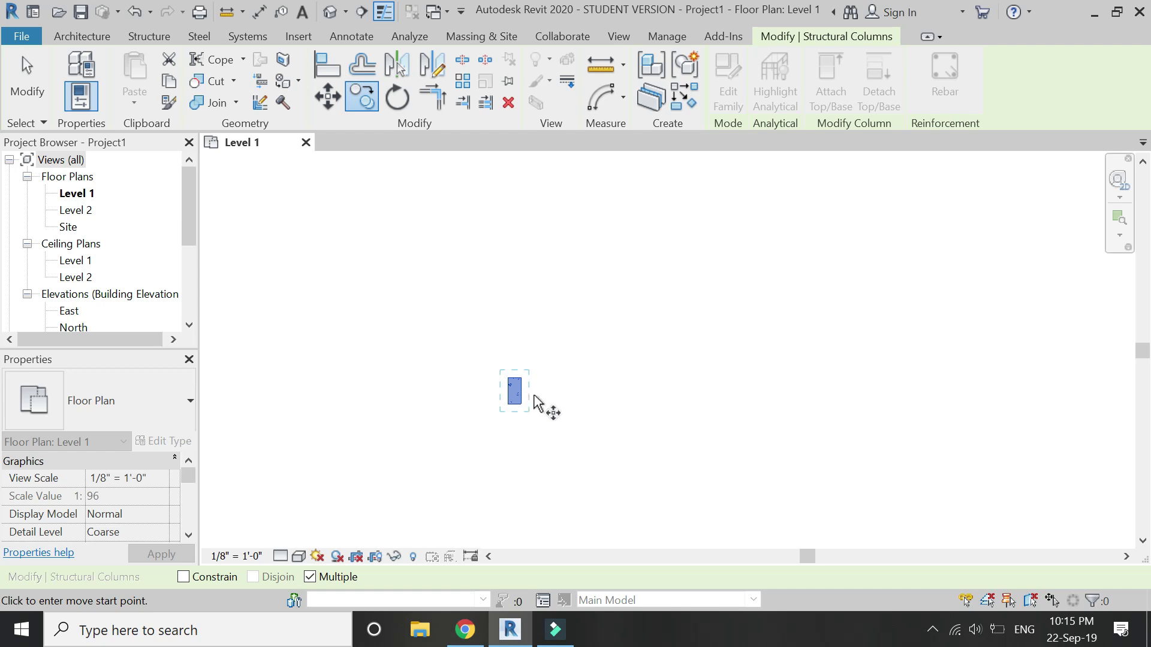
click(501, 407)
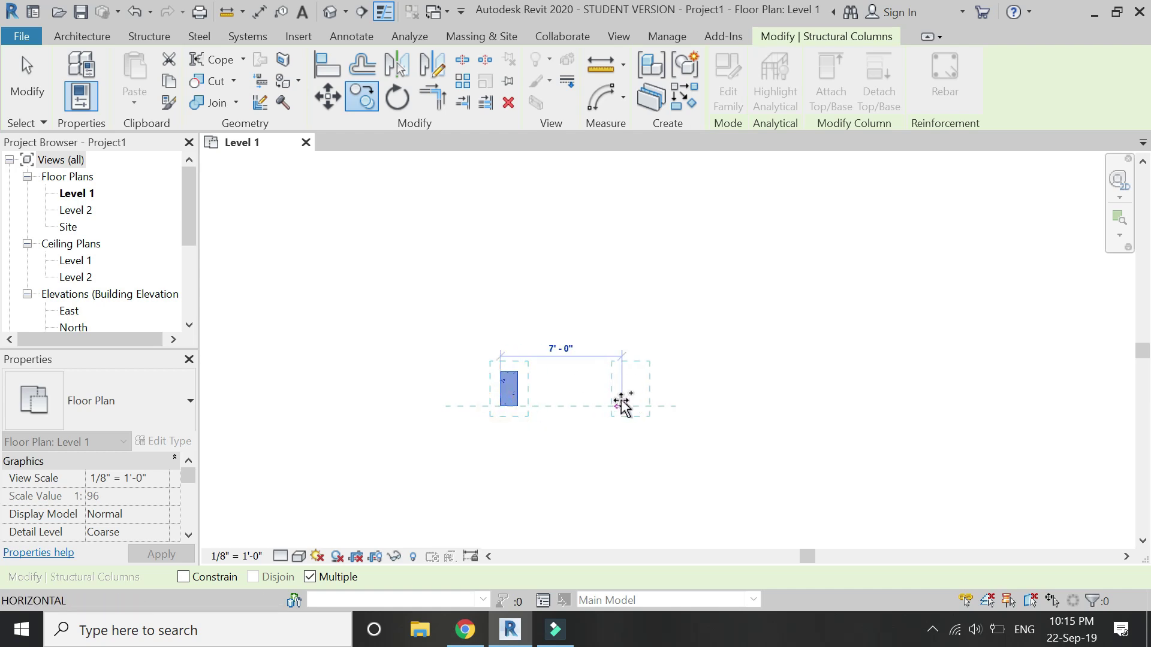
text(11')
key(Return)
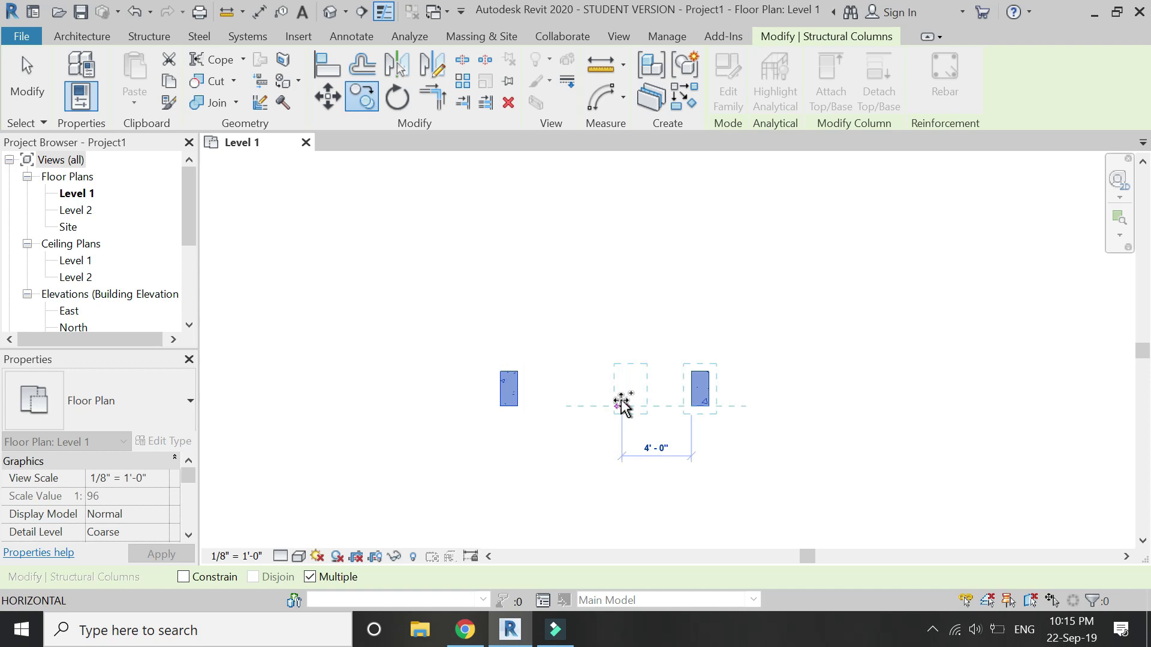
scroll(458, 424, down, 2)
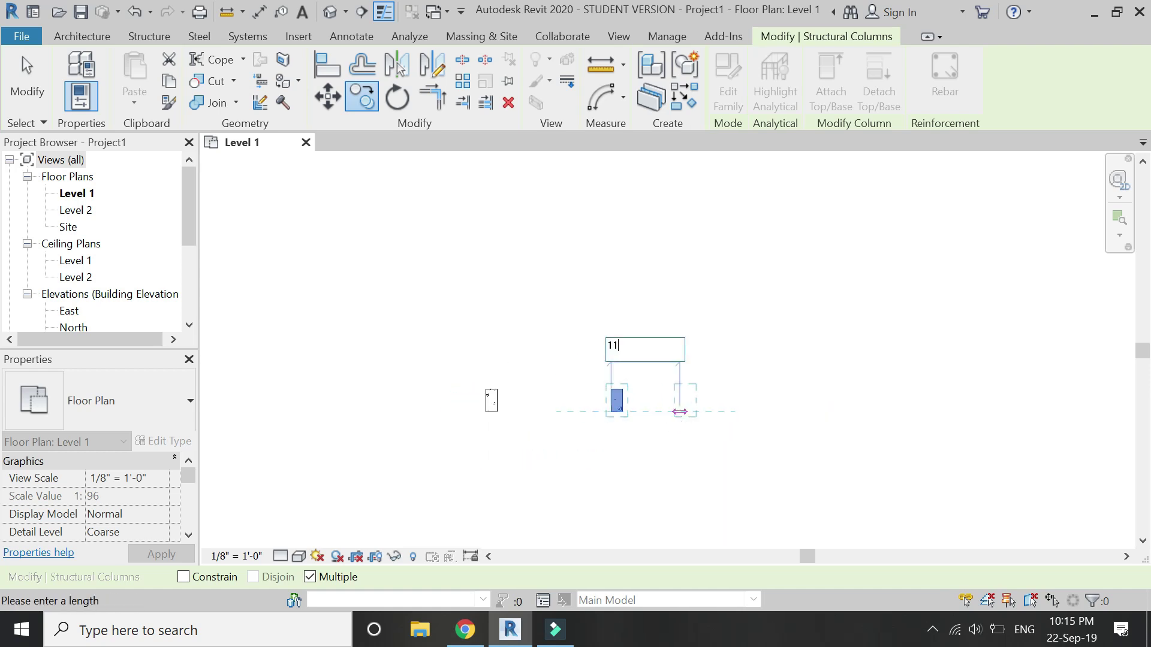
key(Return)
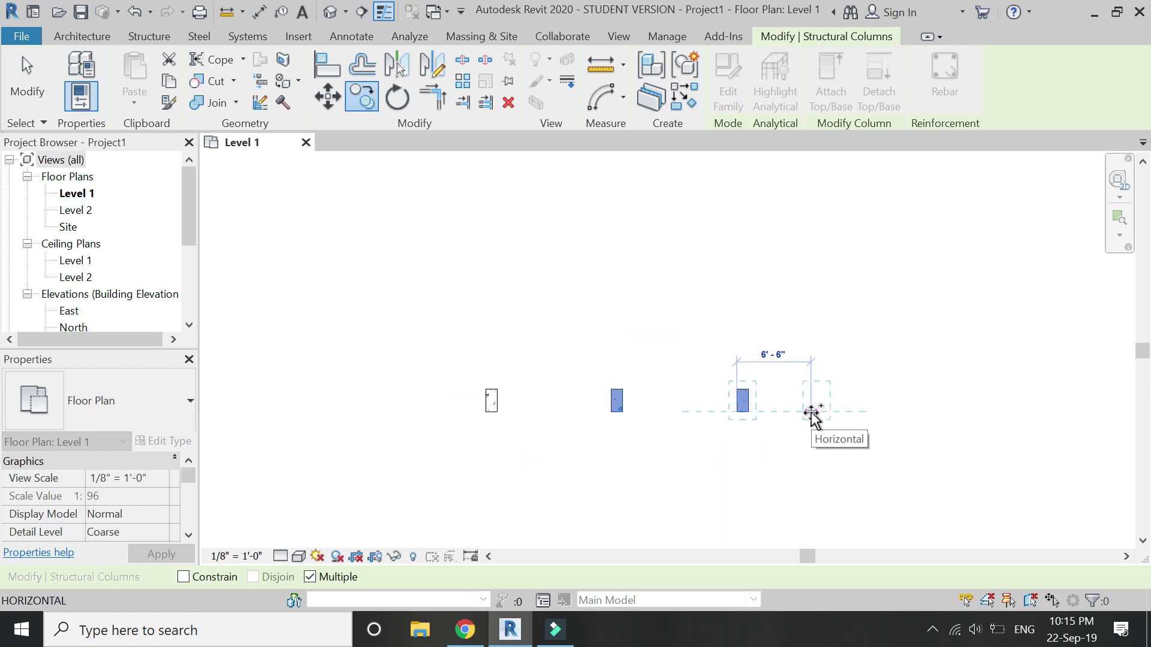
text(11')
key(Return)
scroll(419, 439, down, 3)
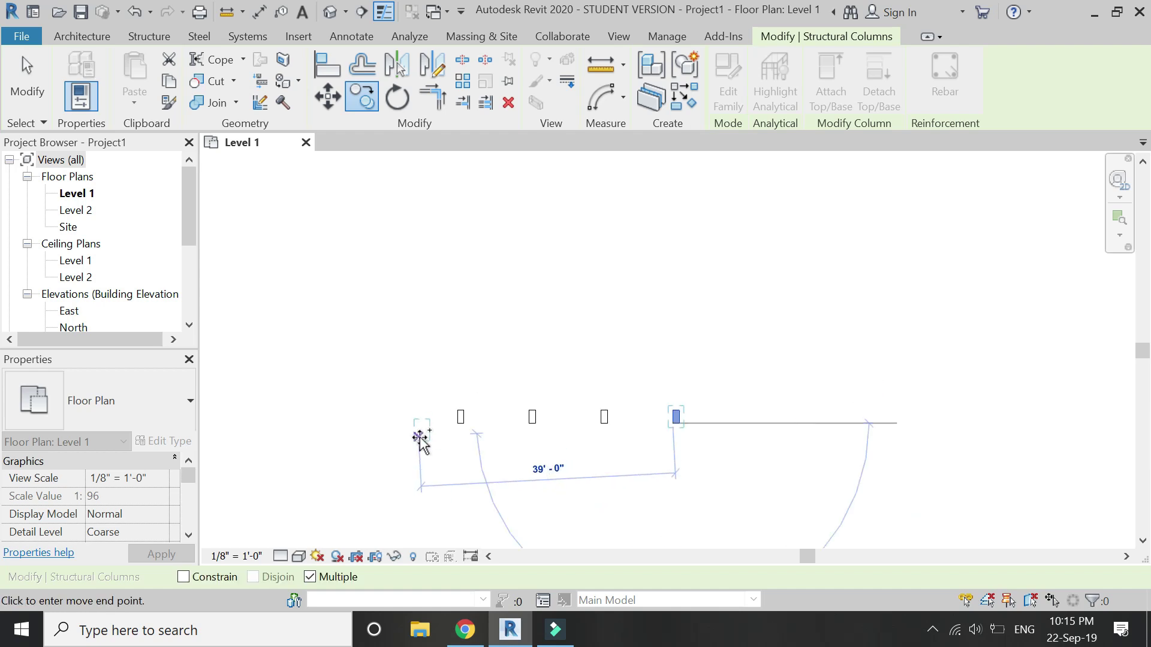
text(11')
key(Return)
text(11)
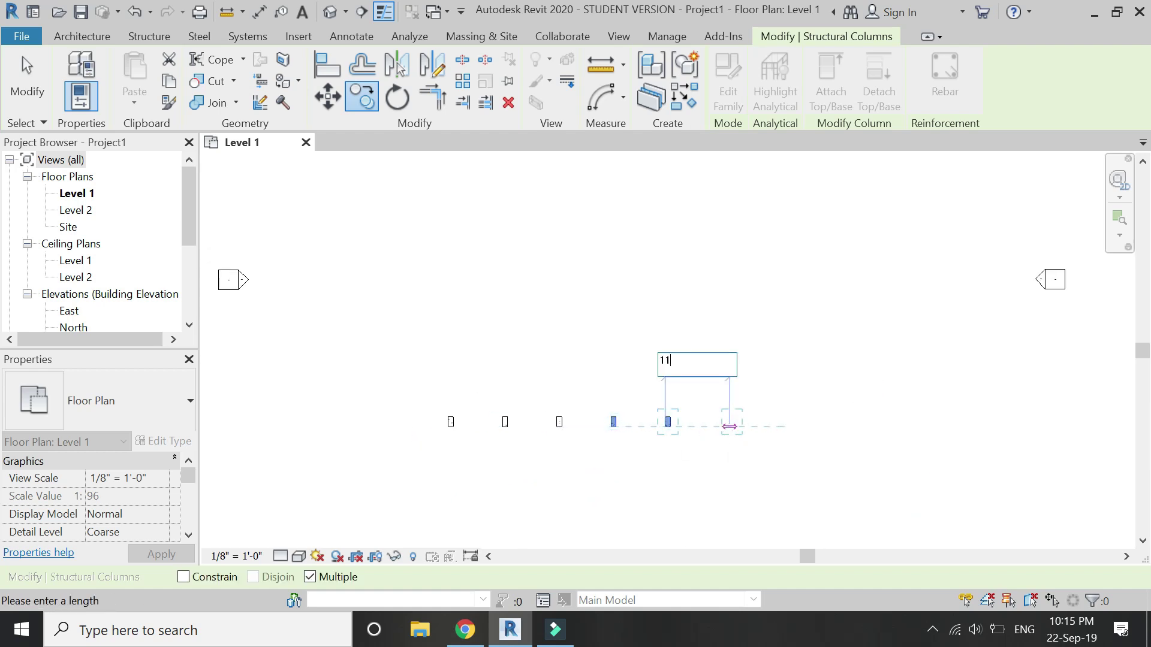
text(')
key(Return)
text(11)
key(Return)
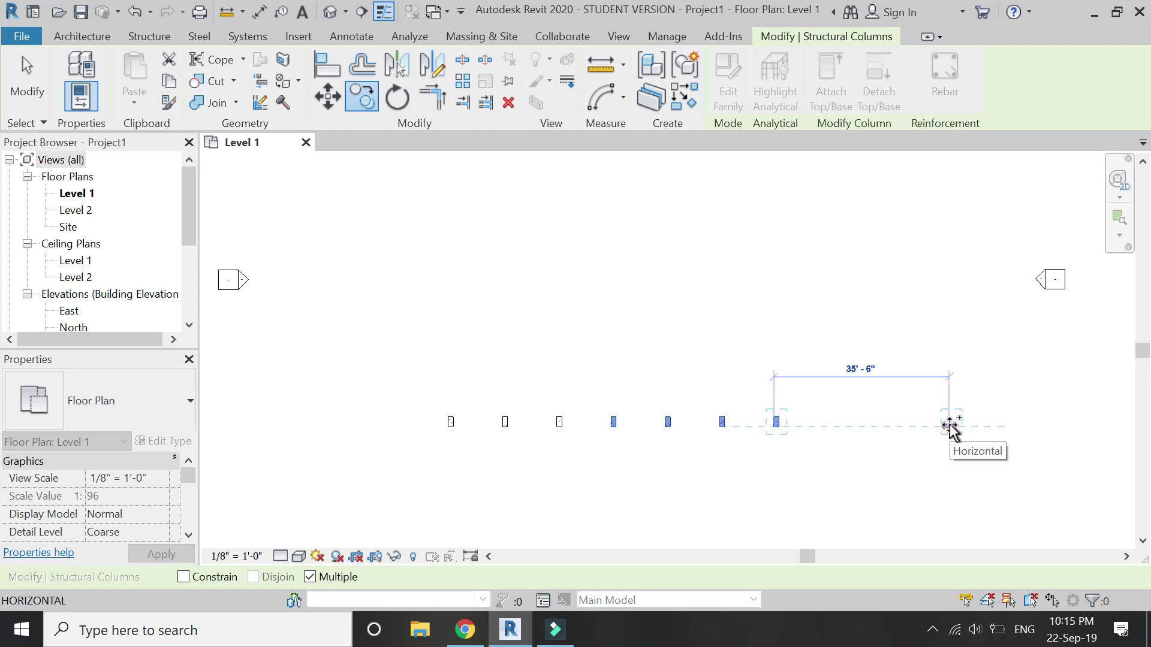
text(11')
key(Return)
key(Escape)
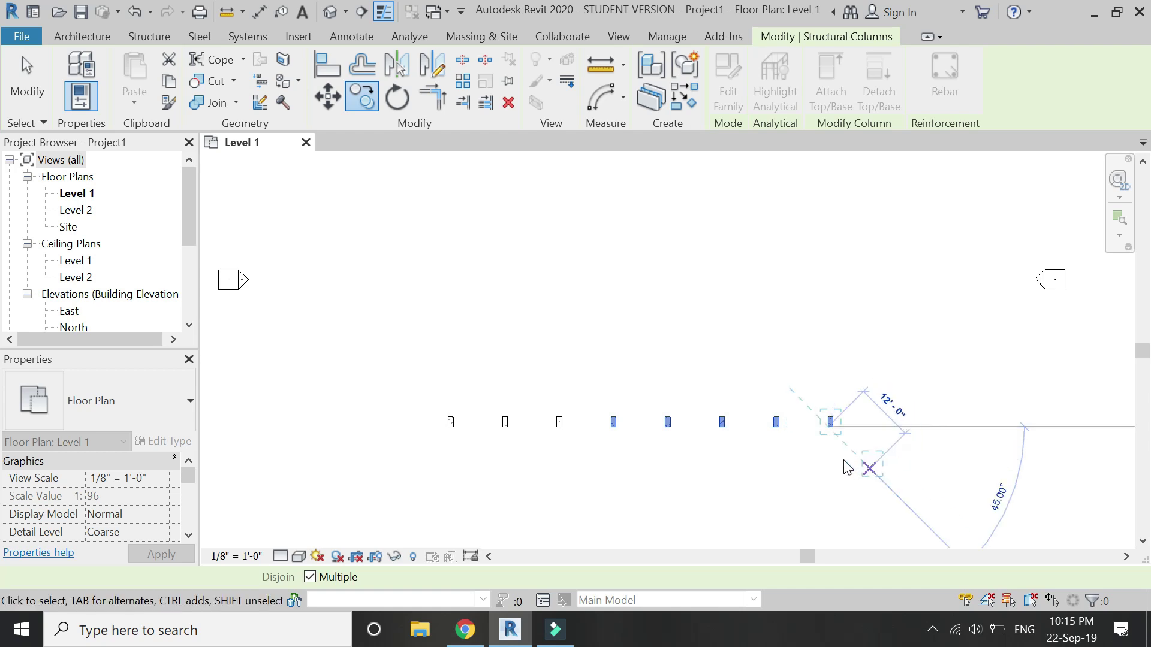
key(Escape)
scroll(627, 376, up, 1)
scroll(623, 381, up, 1)
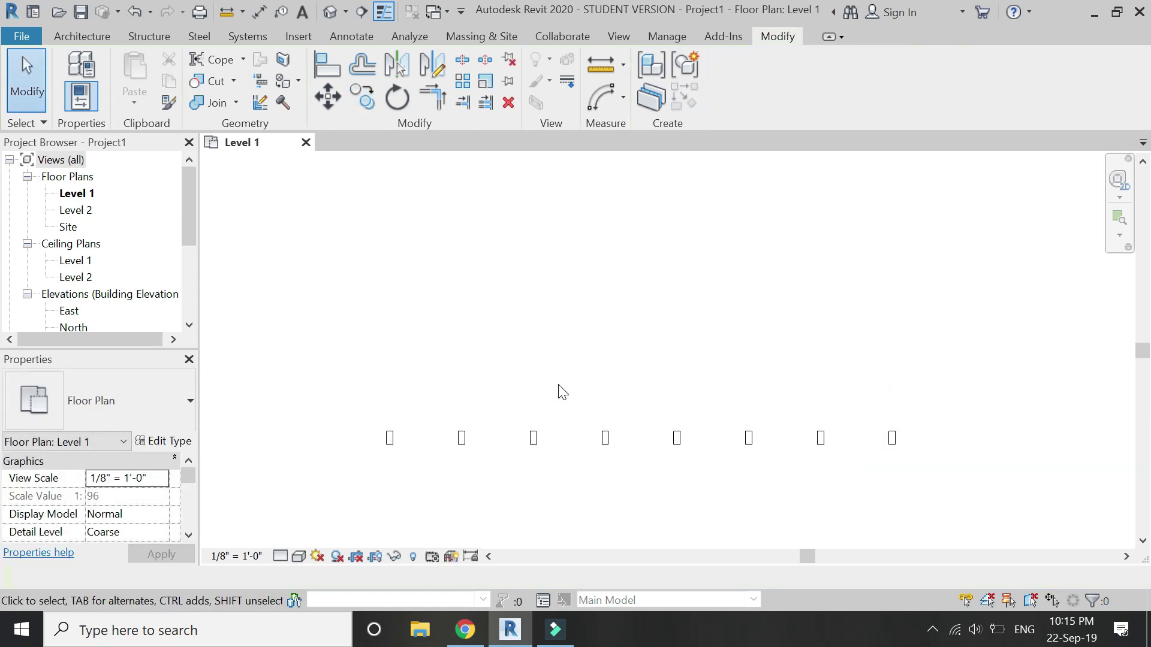
Step: Open the South elevation and set the elevation of Level 2 to 16'
scroll(86, 303, down, 1)
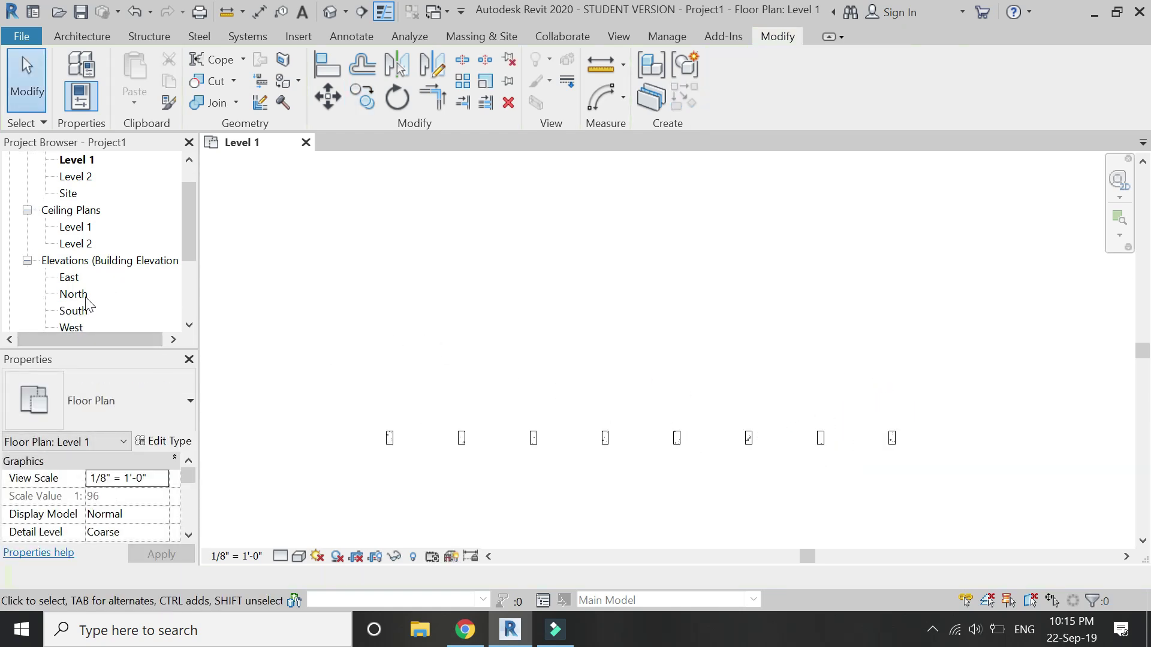
double_click(80, 310)
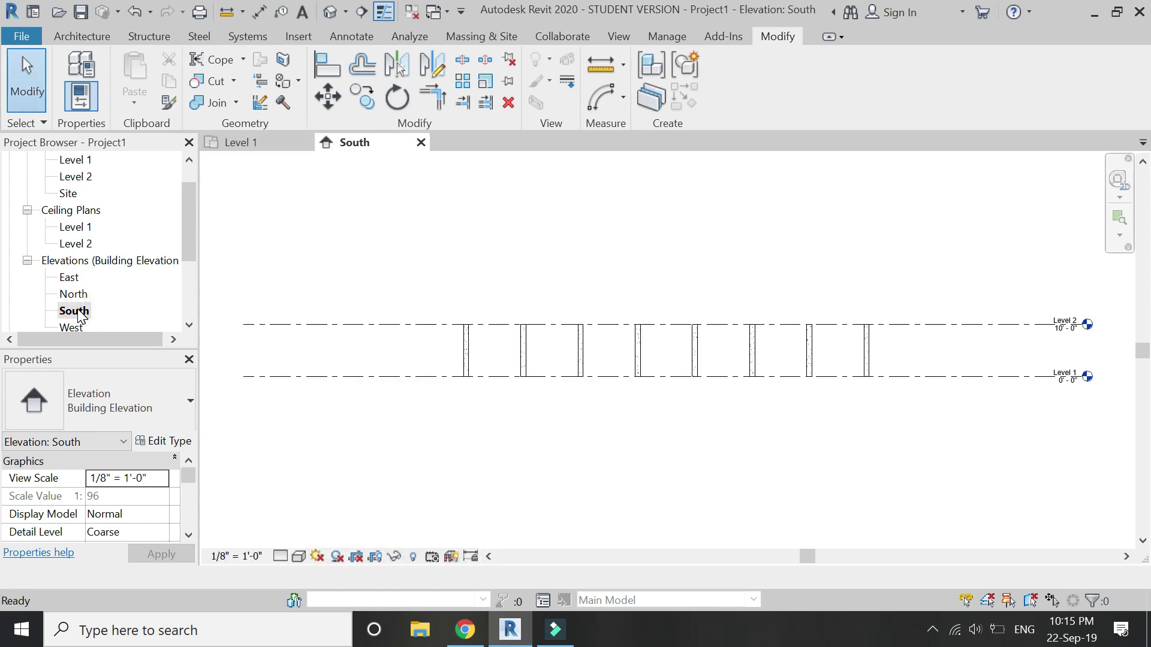
scroll(1066, 342, up, 2)
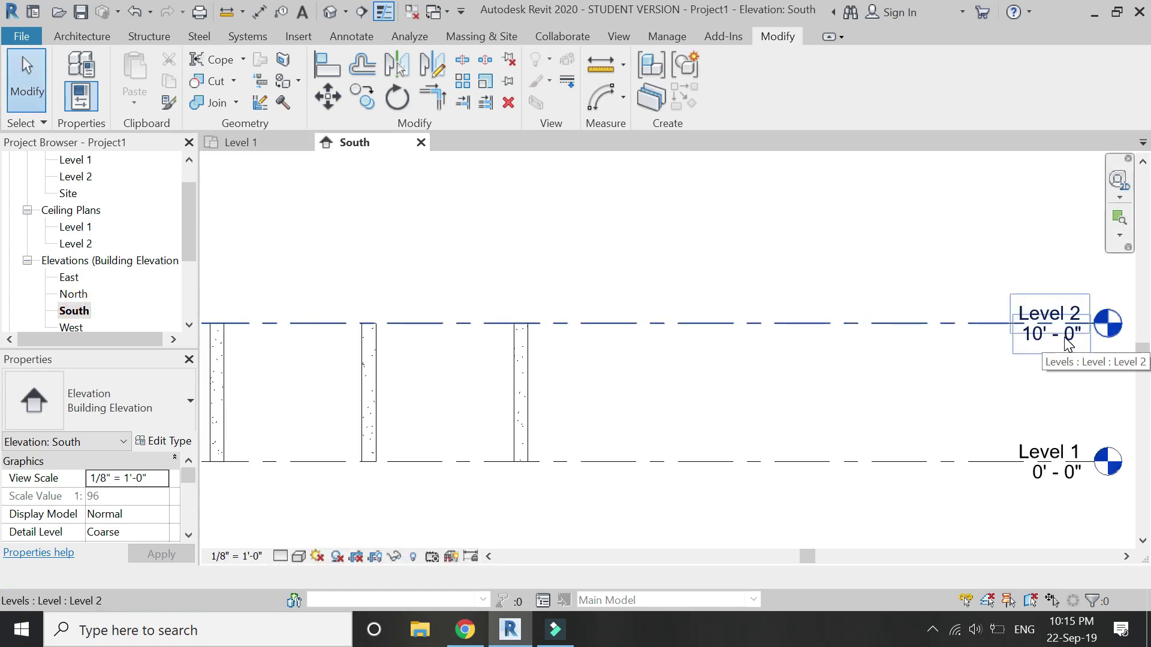
click(1052, 343)
click(1050, 344)
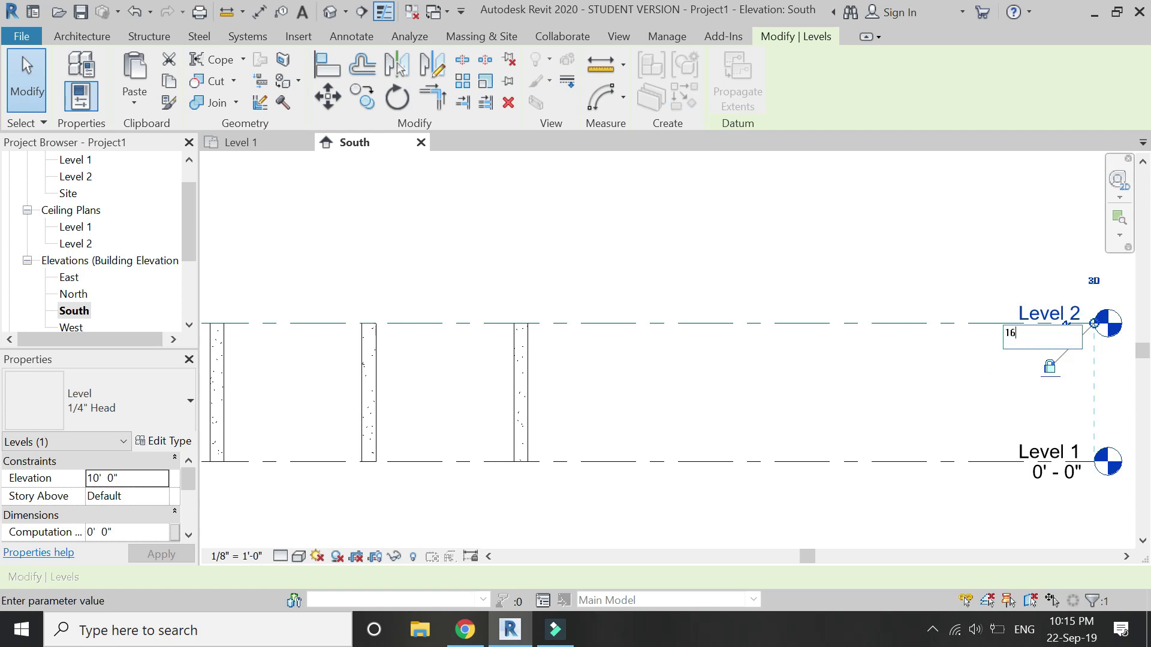
text(16')
key(Return)
scroll(856, 365, down, 5)
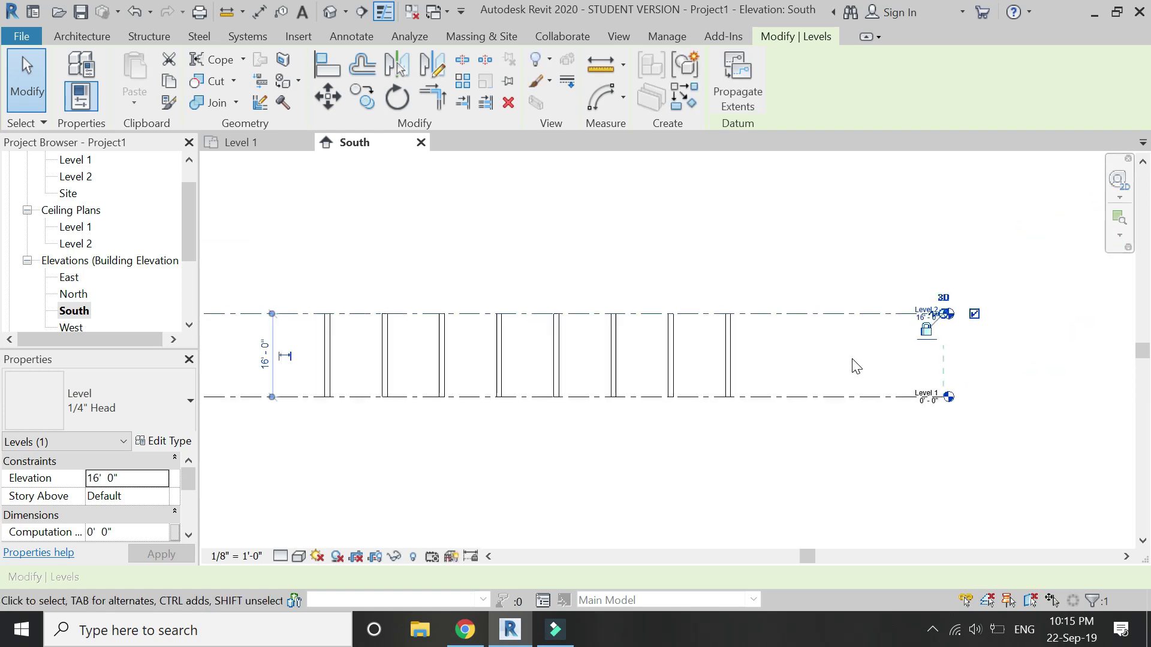
click(476, 284)
scroll(469, 278, up, 1)
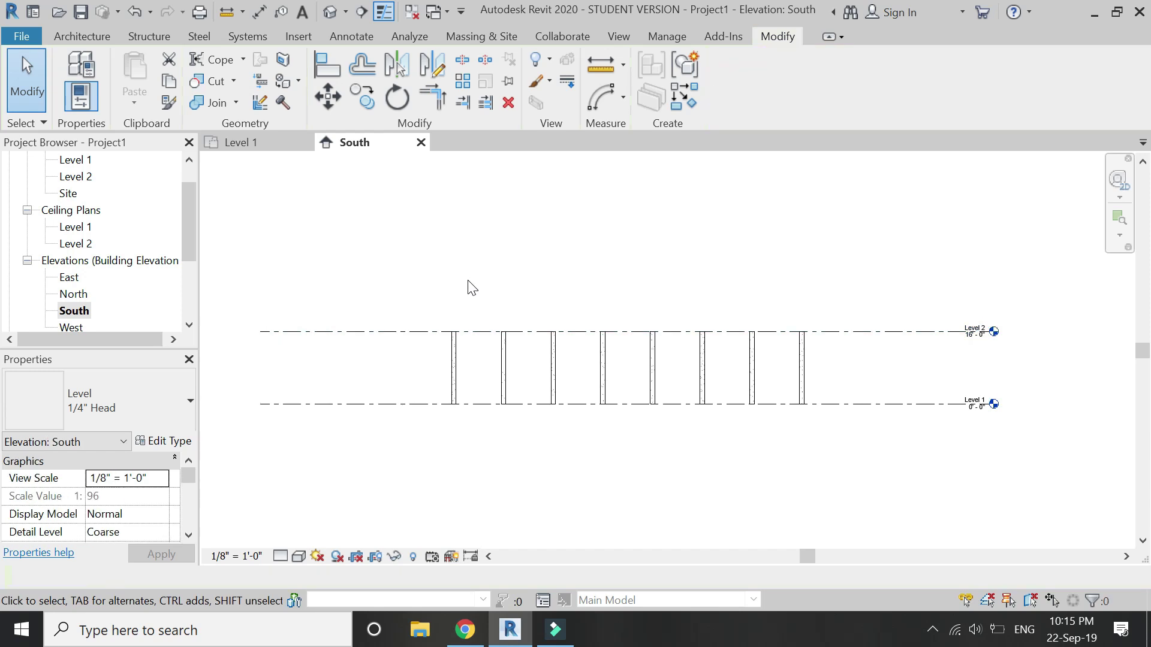
Step: Return to the Level 1 floor plan and start an in-place mass, keeping the suggested name
click(236, 142)
click(474, 37)
click(189, 108)
click(686, 390)
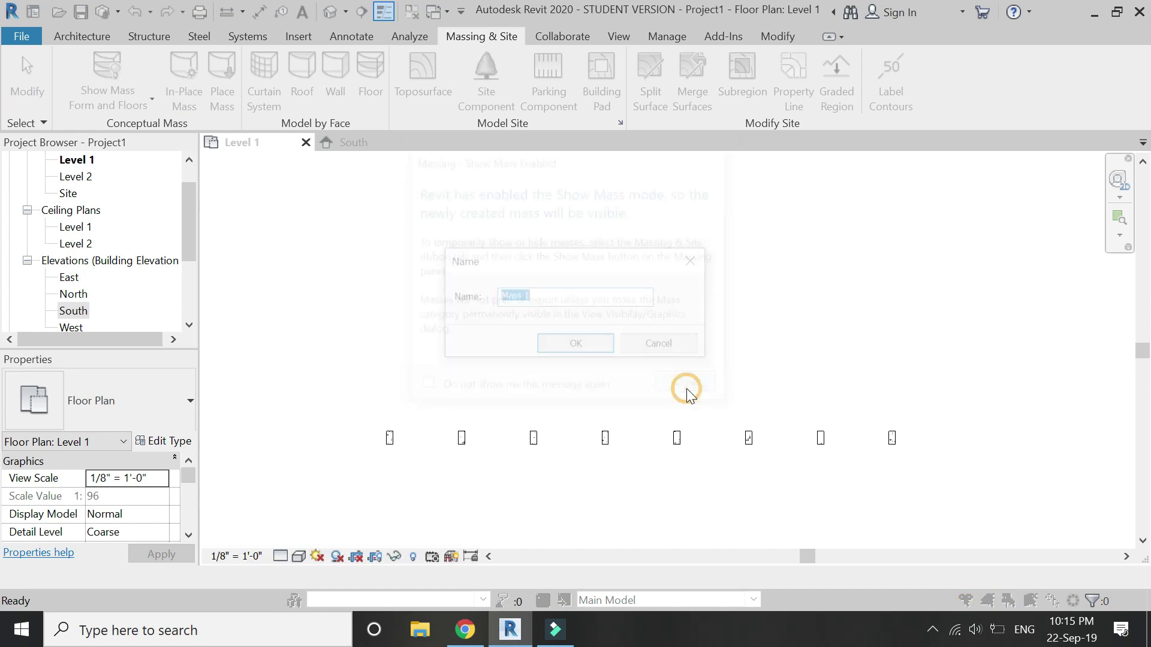
click(566, 347)
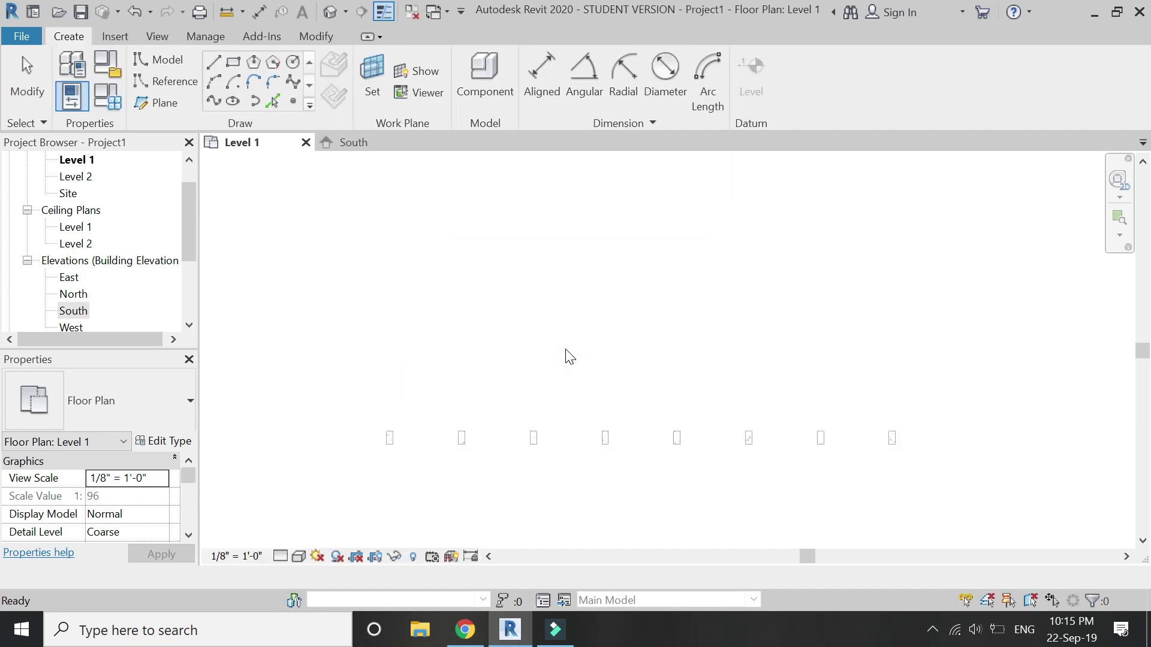
Step: Draw a vertical reference plane going up from the lower-right corner of the easternmost column in the plan
click(168, 105)
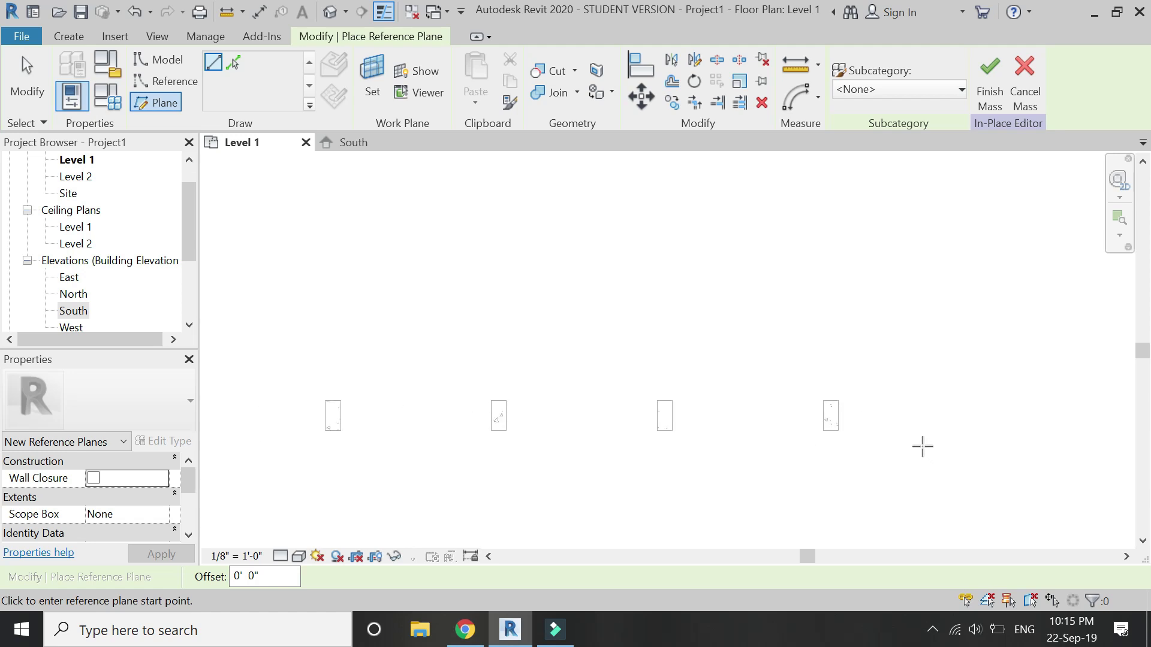
scroll(922, 446, up, 1)
click(812, 426)
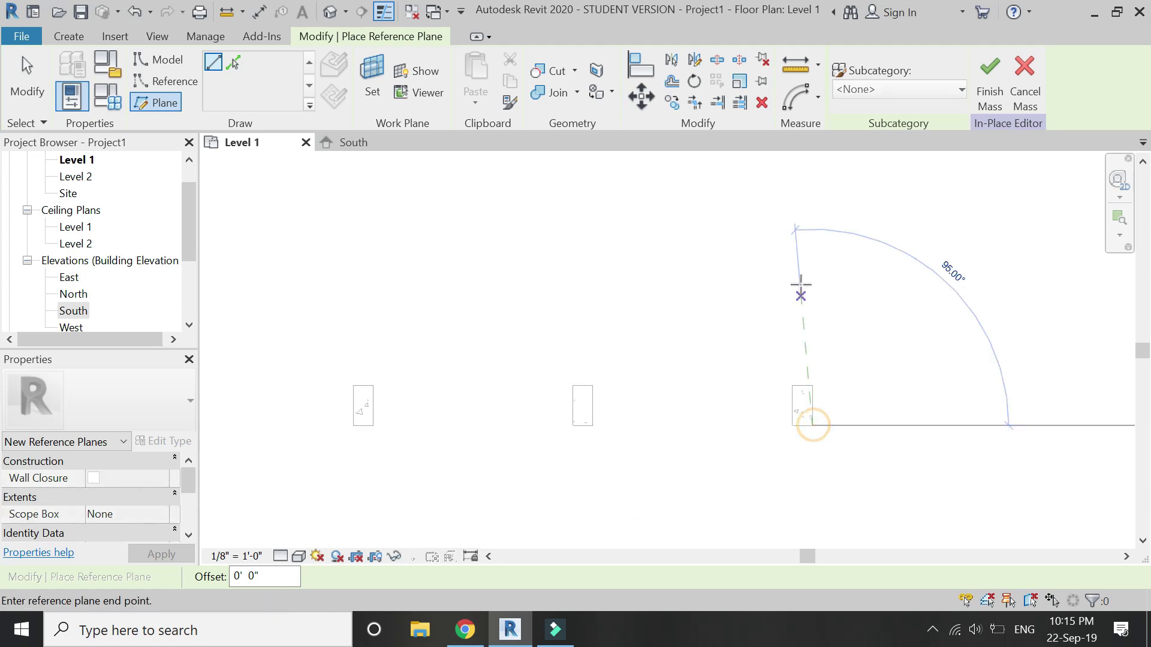
click(813, 259)
key(Escape)
key(Escape)
Step: Name the new vertical reference plane "east"
click(814, 299)
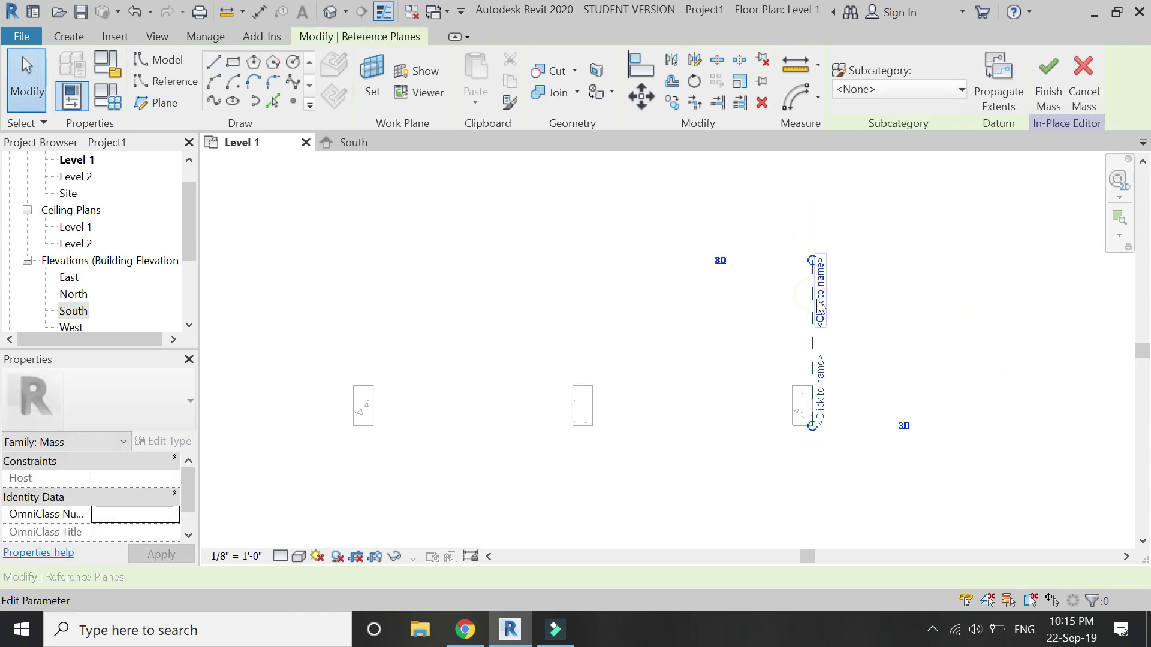
click(822, 305)
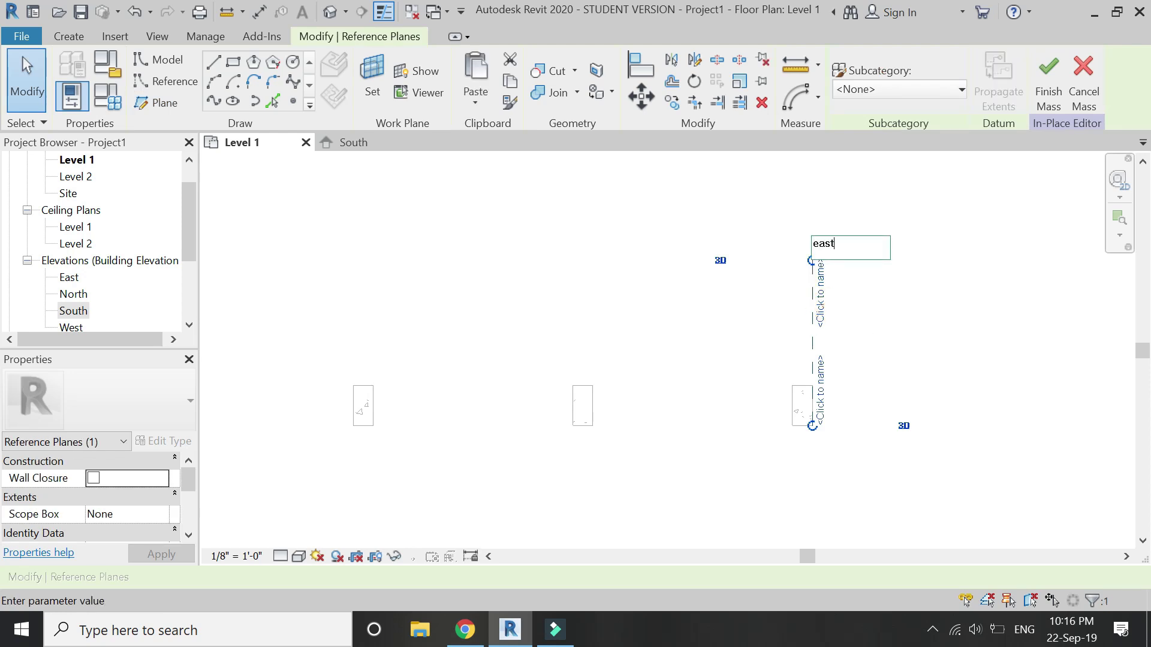
text(east)
key(Return)
click(886, 333)
Step: Open the East elevation, start a reference plane and set the work plane it is drawn on
scroll(93, 313, down, 1)
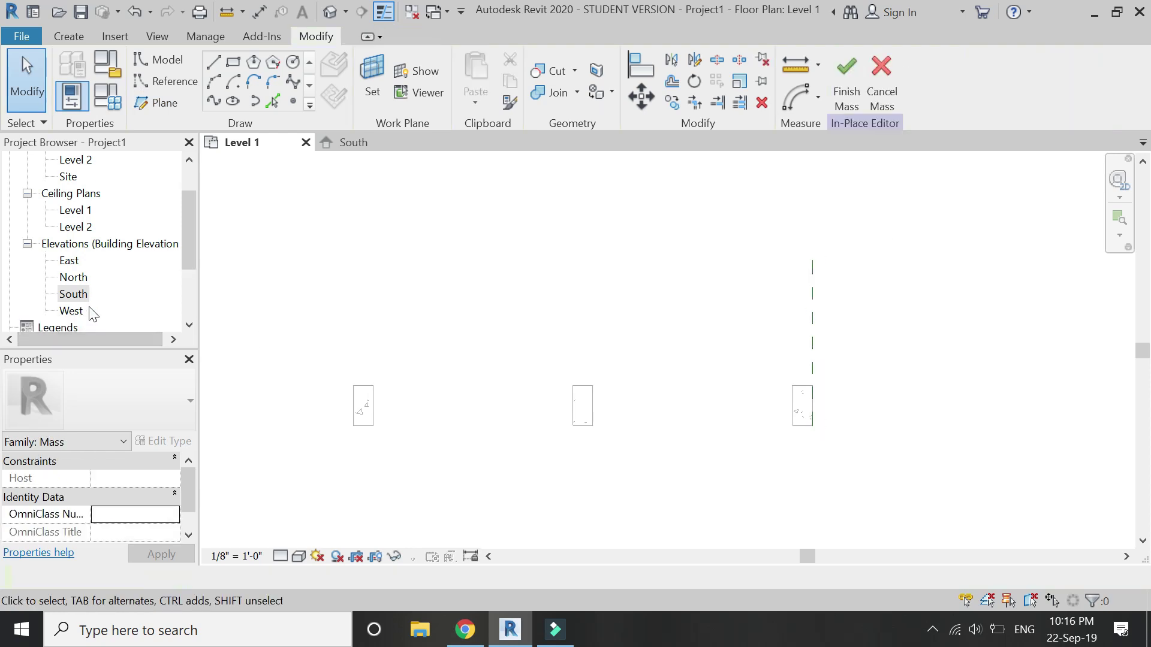
double_click(73, 260)
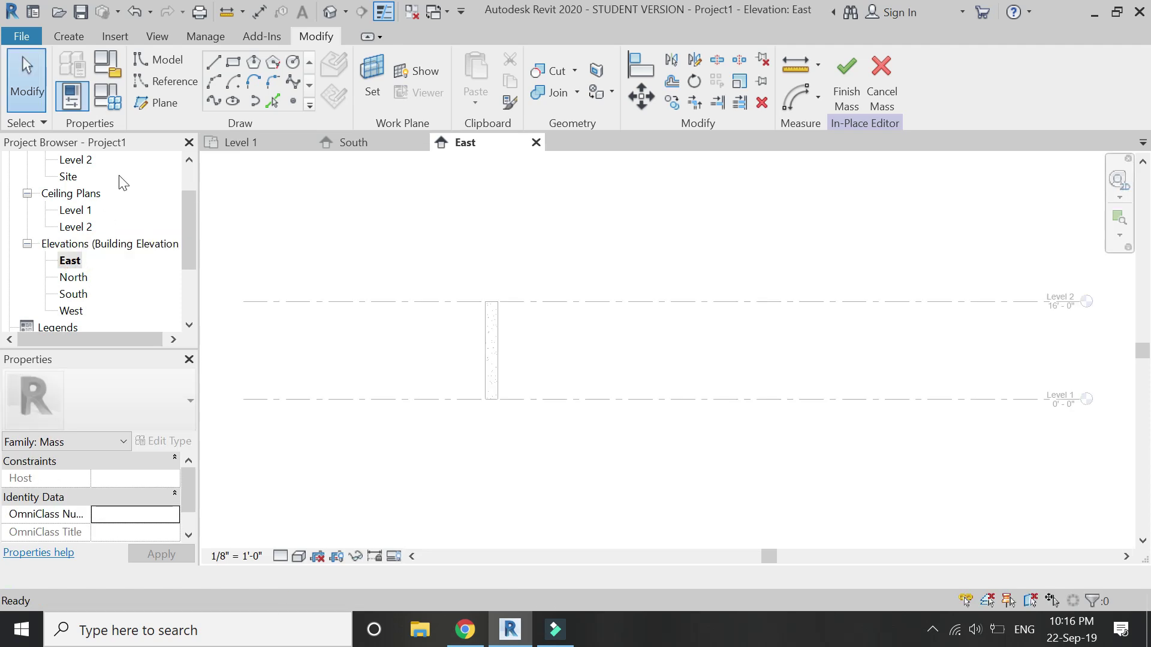
click(165, 103)
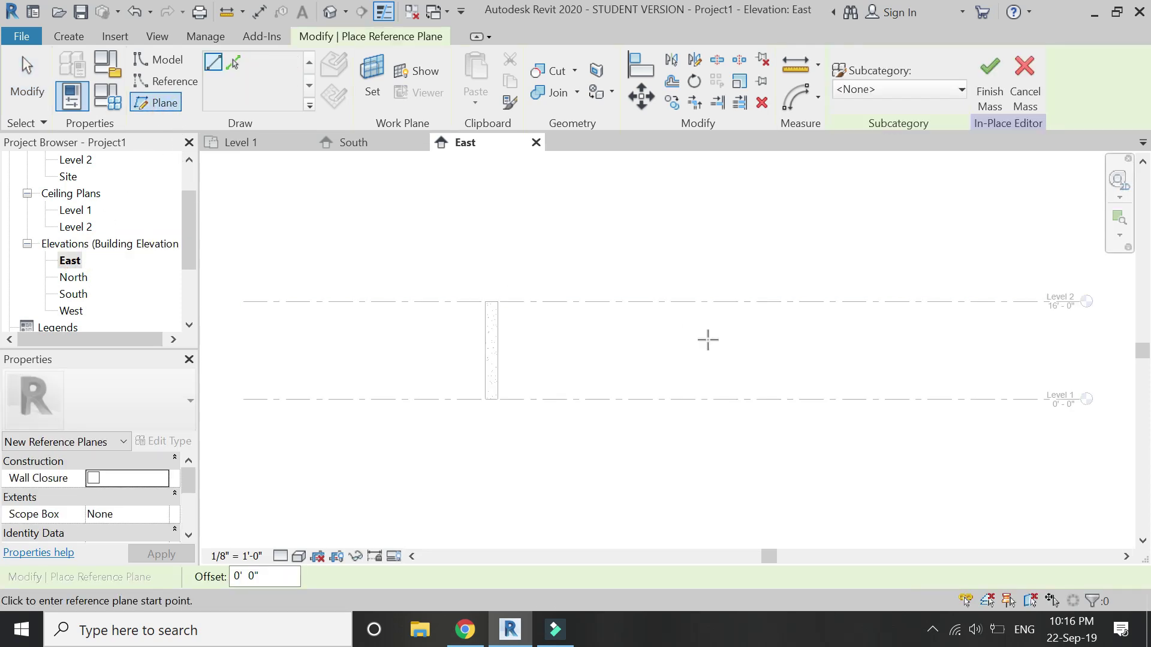
scroll(736, 353, up, 2)
click(373, 81)
click(895, 407)
click(892, 456)
click(842, 514)
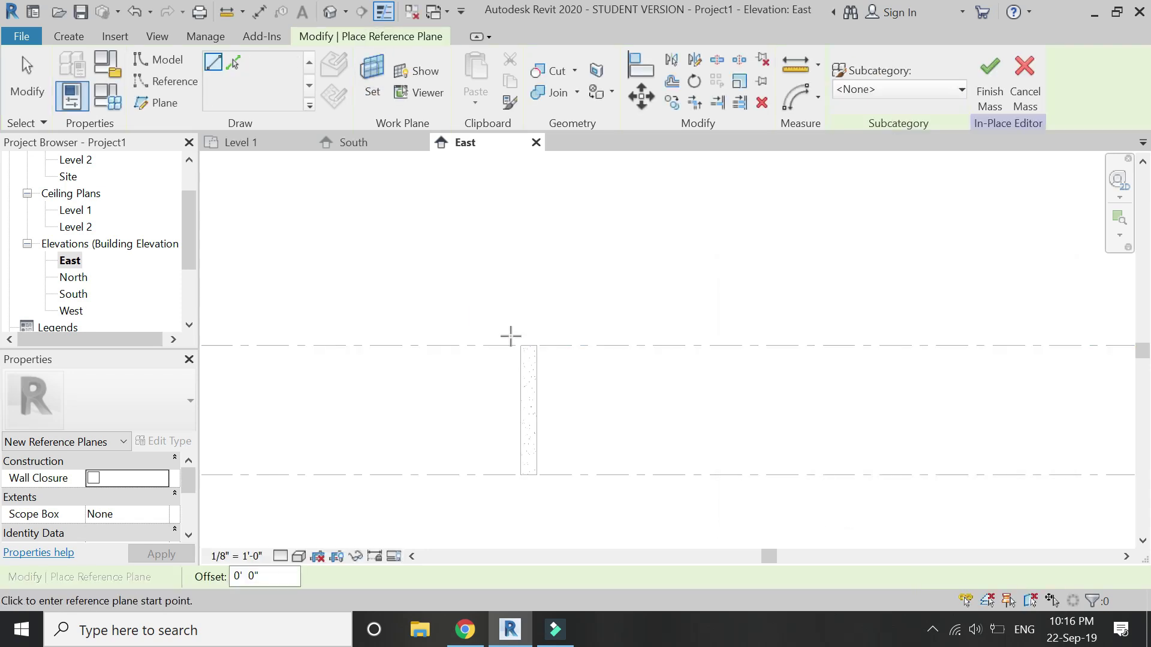
Step: Draw a reference plane from the column's top-left corner, leaning up and outward at about 71° to the horizontal
scroll(514, 339, up, 1)
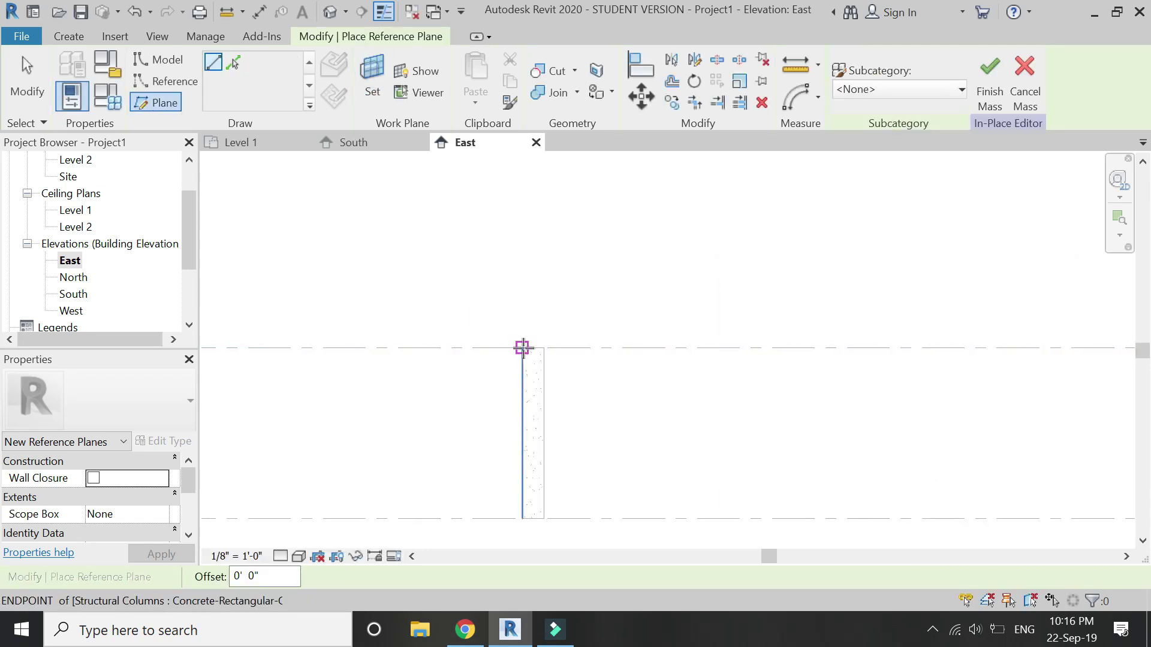
click(522, 348)
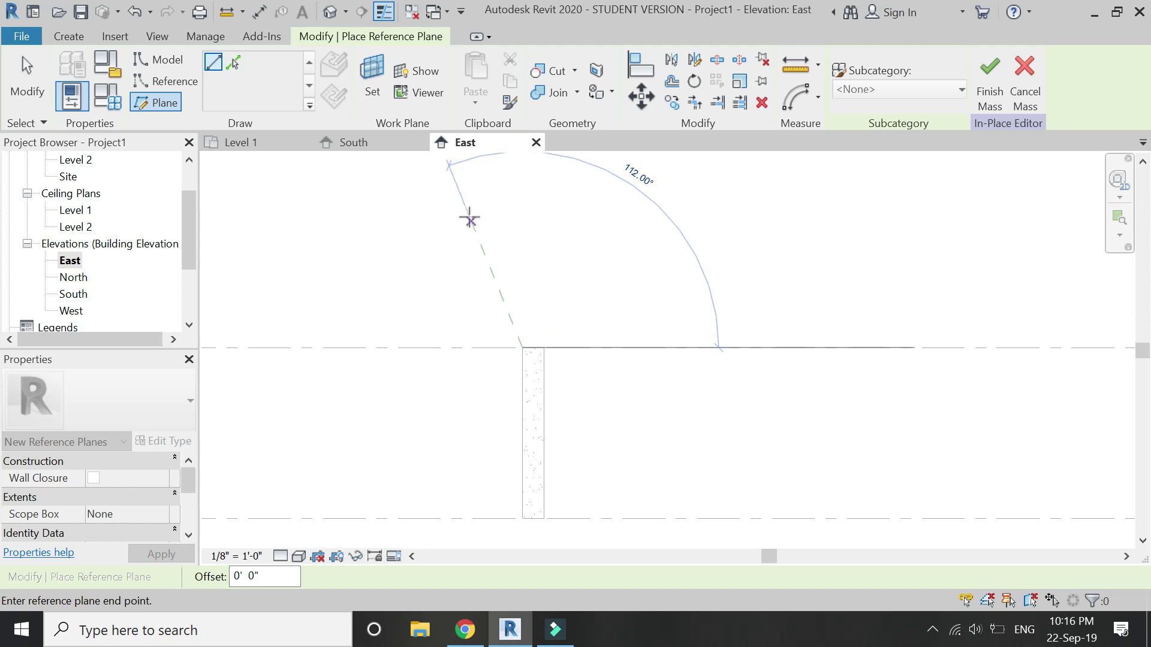
click(464, 181)
key(Escape)
Step: Name the slanted reference plane above the column "tilt"
click(512, 300)
click(525, 317)
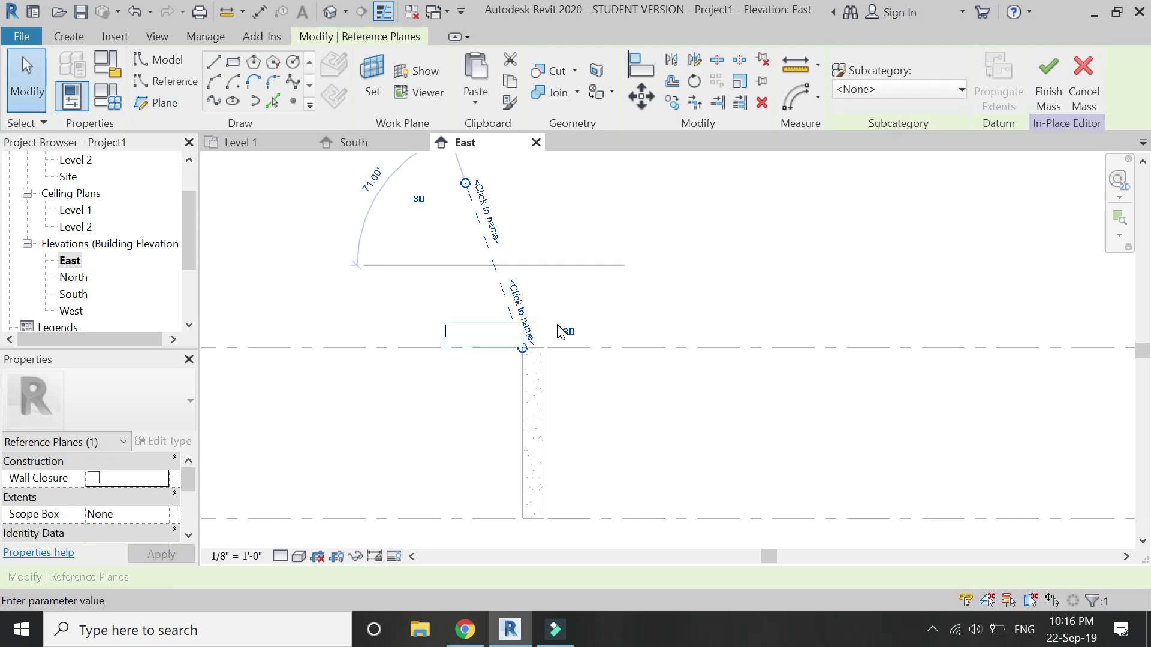
text(tilt)
key(Return)
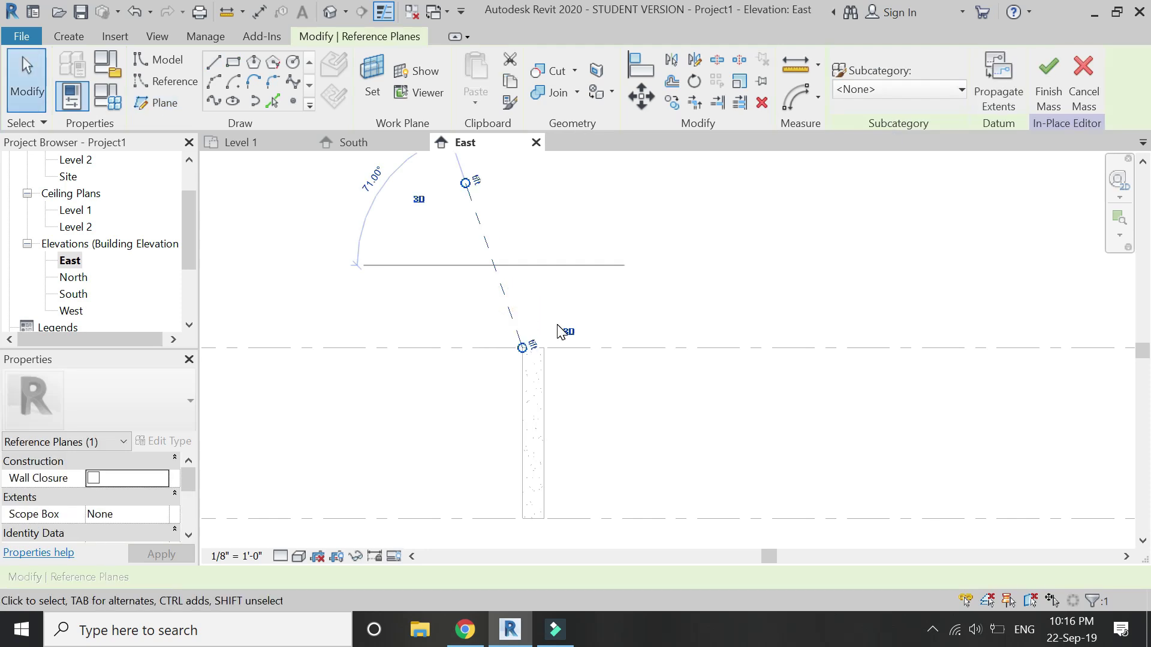
click(757, 246)
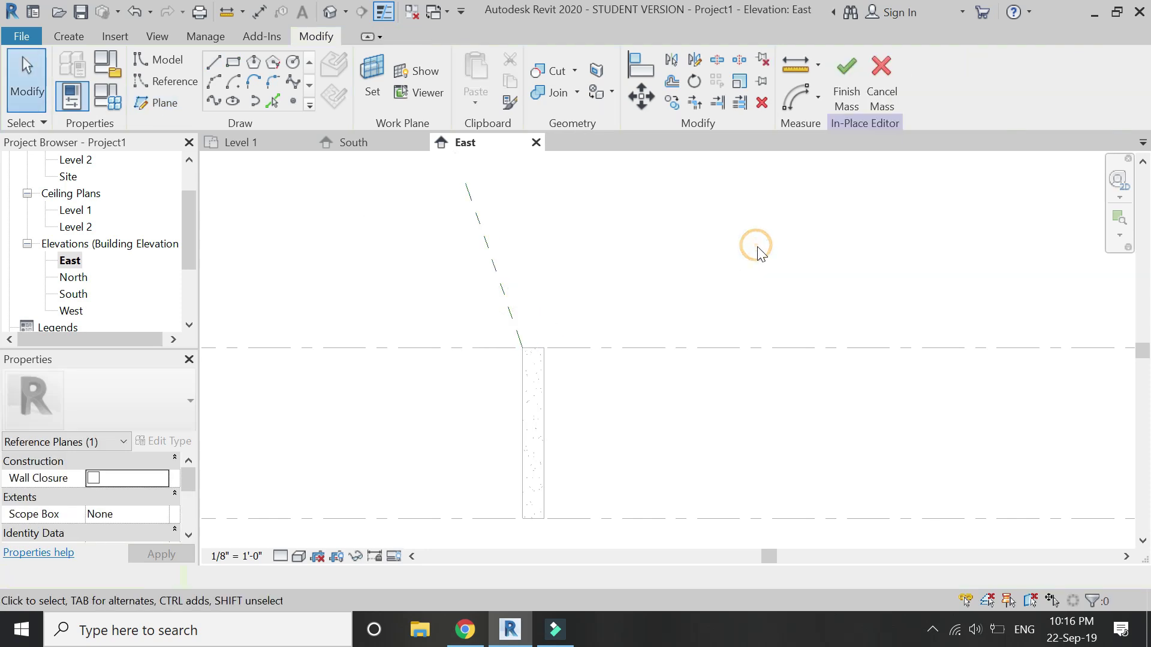
Step: In the South elevation, set the work plane to Reference Plane : tilt
click(376, 143)
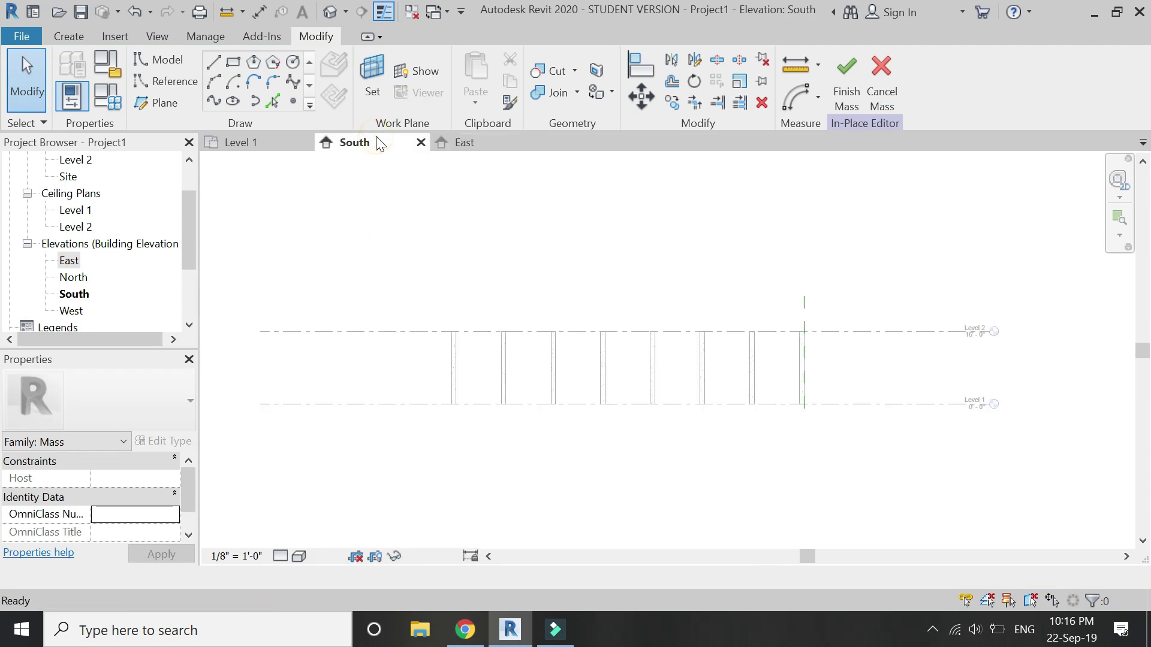
click(373, 78)
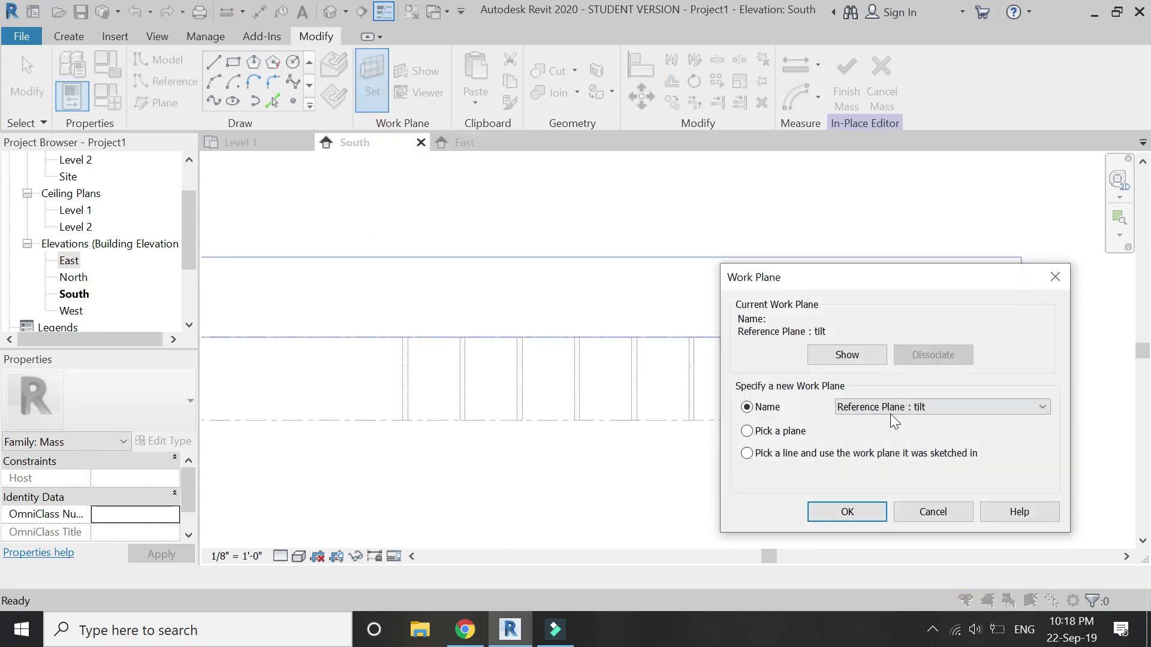
click(893, 416)
click(881, 455)
click(862, 515)
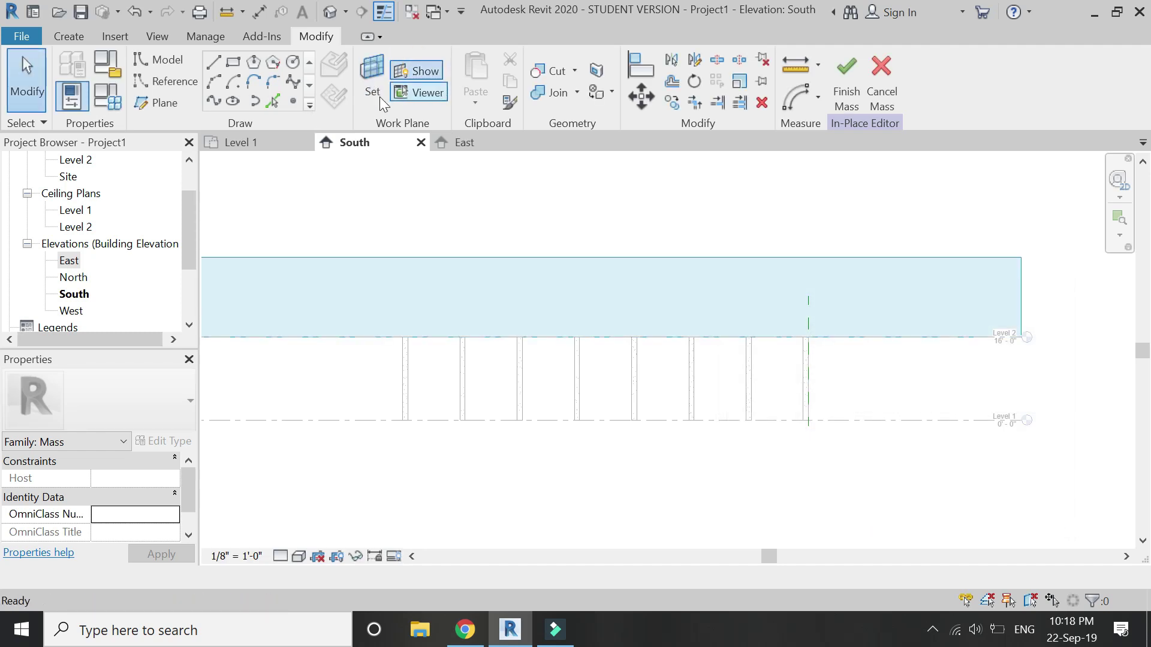
Step: Draw an 11' model line between the top centres of the two rightmost columns and a vertical line up from its midpoint
click(212, 63)
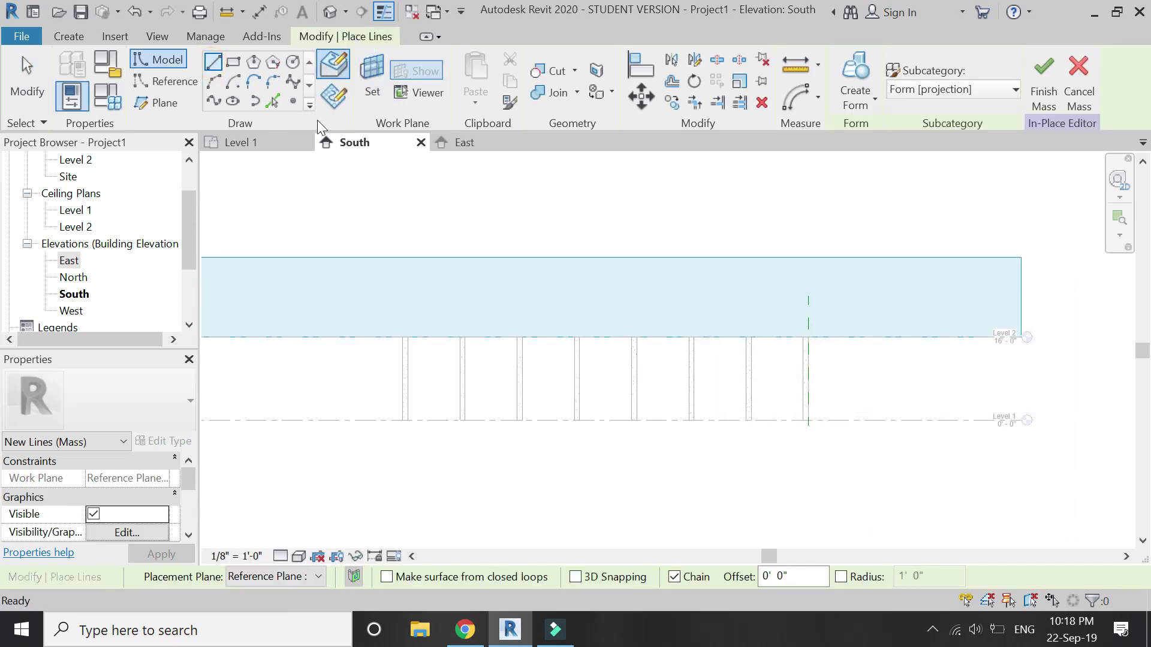
scroll(827, 333, up, 5)
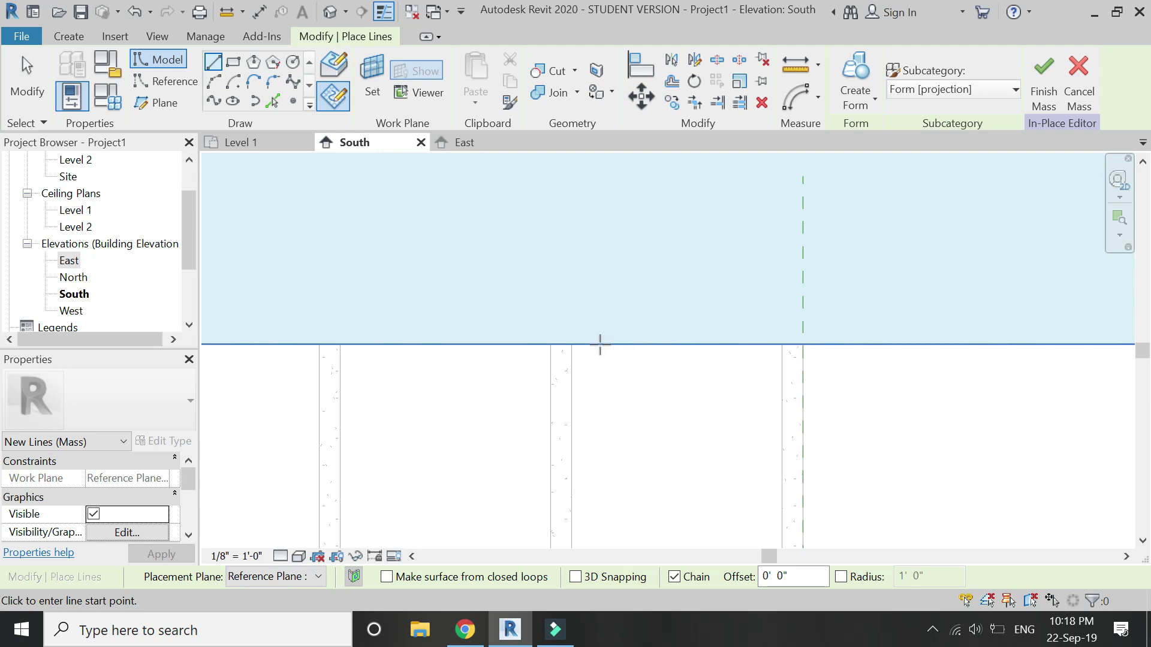
click(560, 344)
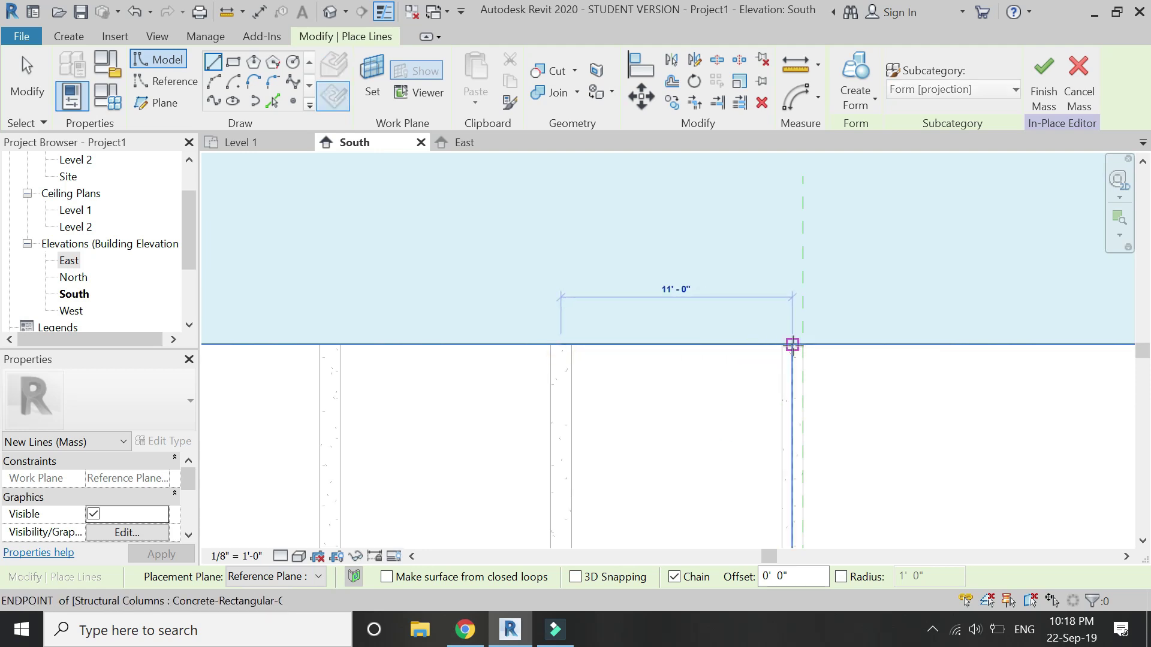
click(792, 344)
click(676, 345)
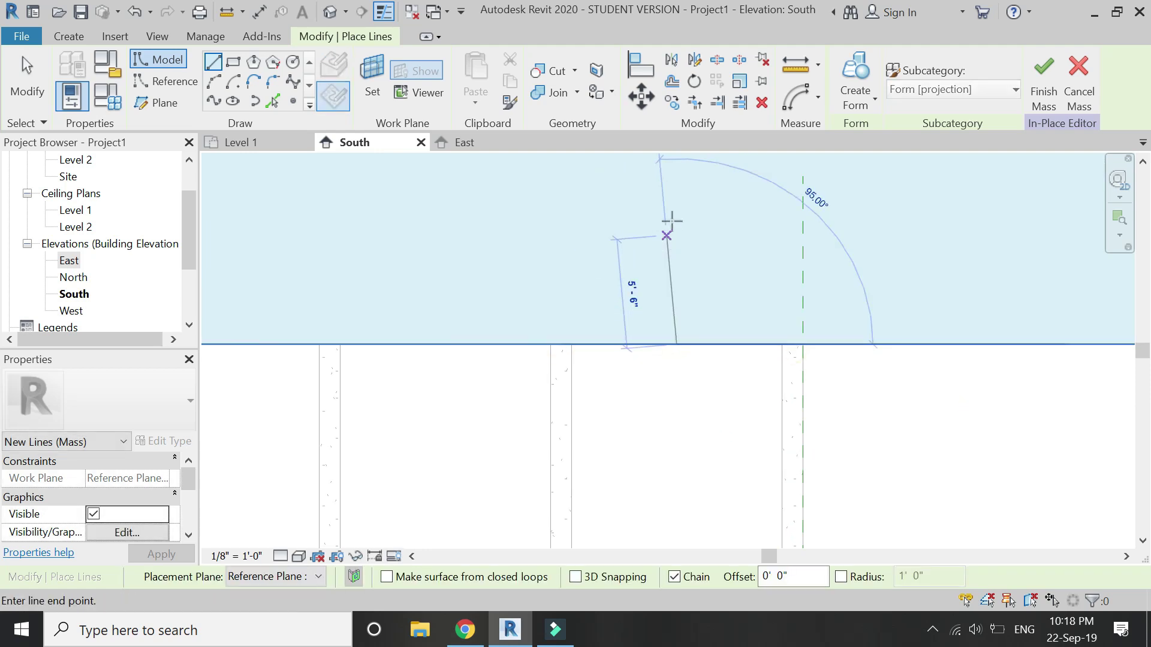
click(675, 219)
Step: Draw an arc with a radius of about 10'-10" from the base line's left end to the top of the vertical line
click(213, 81)
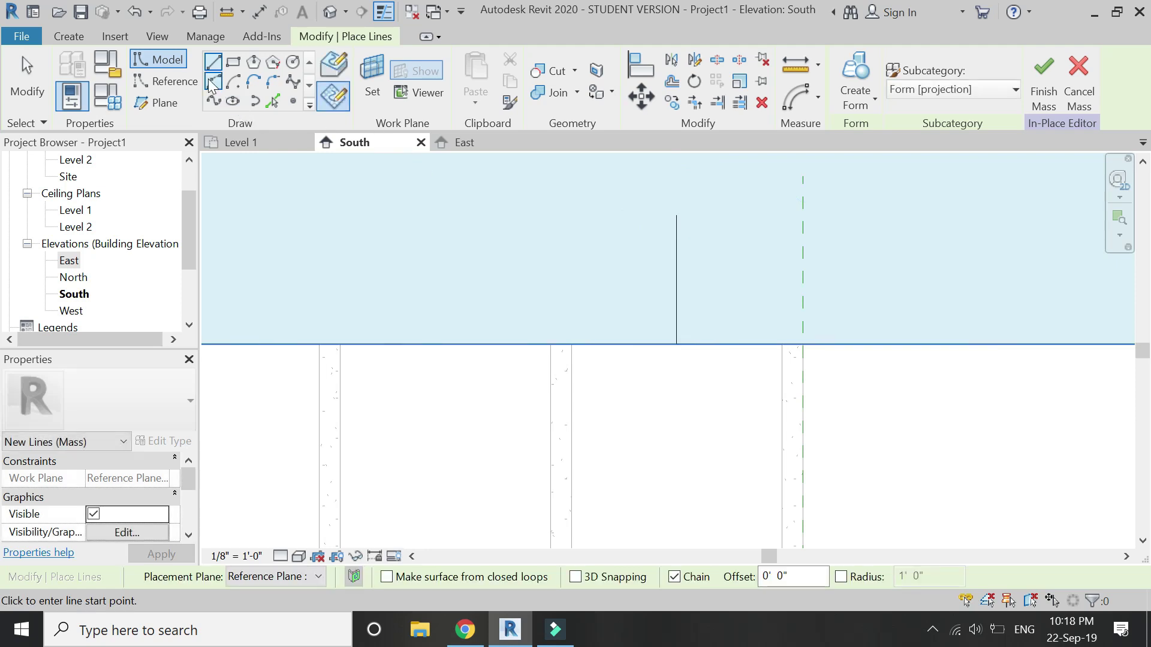
click(562, 345)
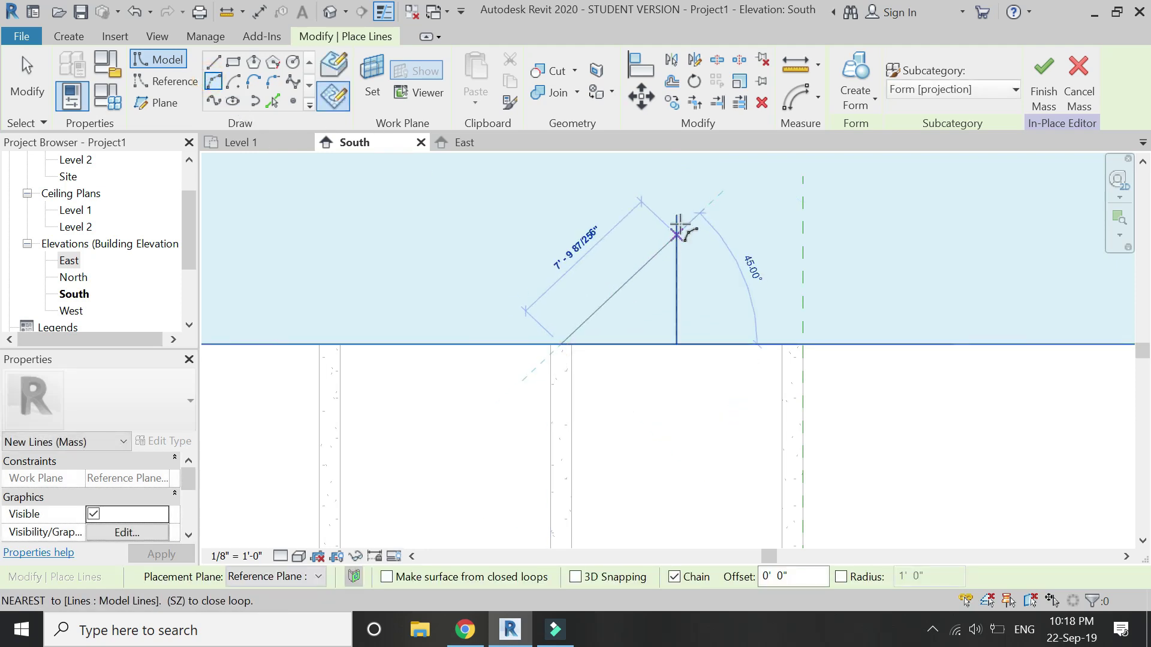
click(675, 216)
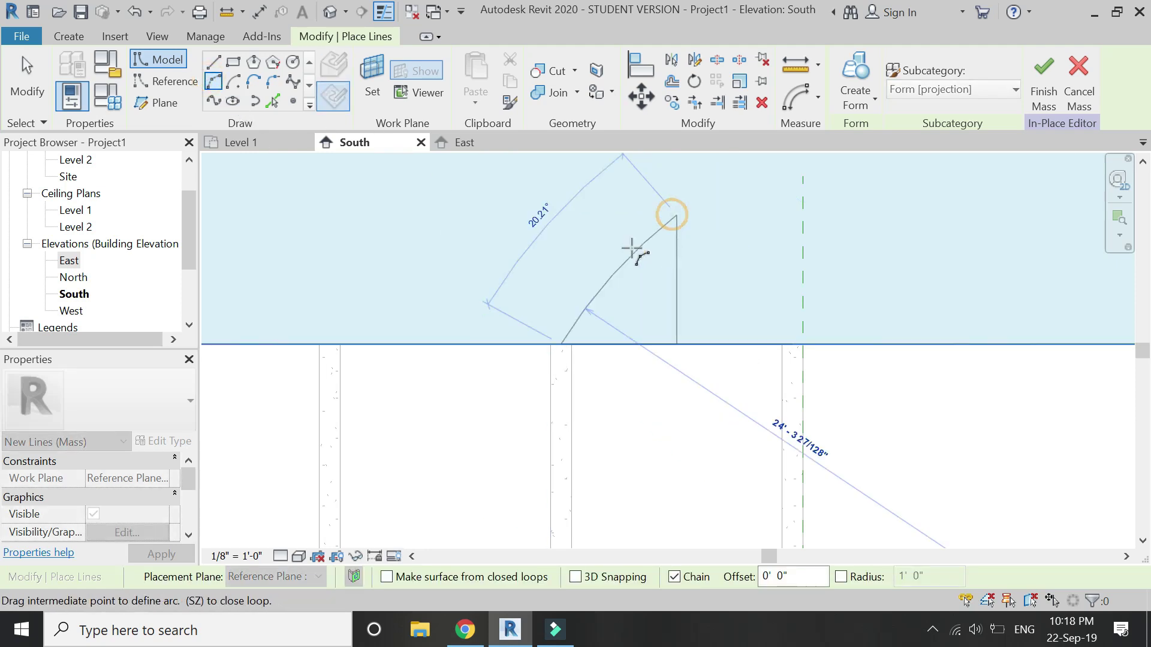
click(625, 253)
key(Escape)
key(Escape)
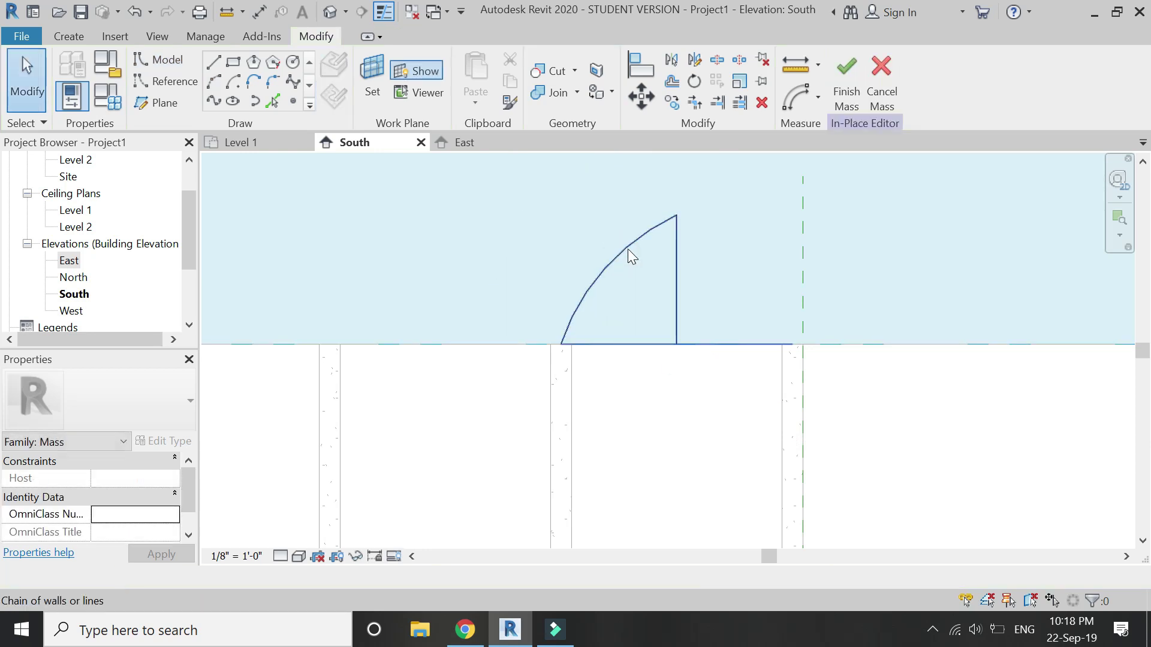
Step: Try to mirror the arc about an axis picked from the apex of the vertical line, and undo it
click(628, 249)
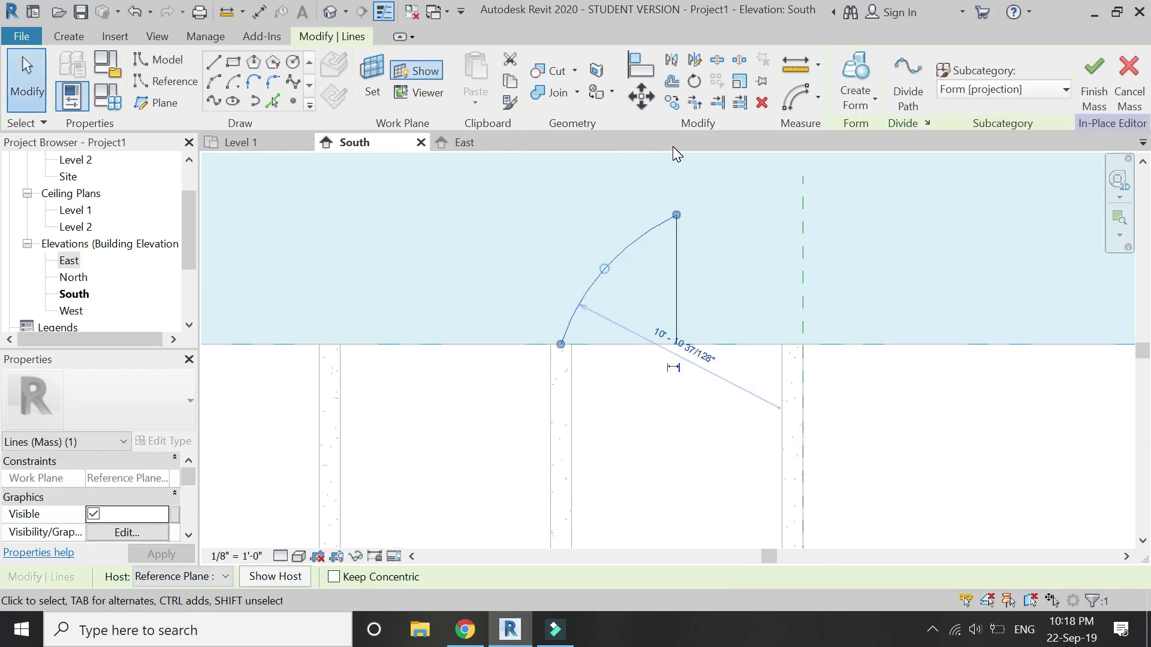
click(694, 65)
click(676, 216)
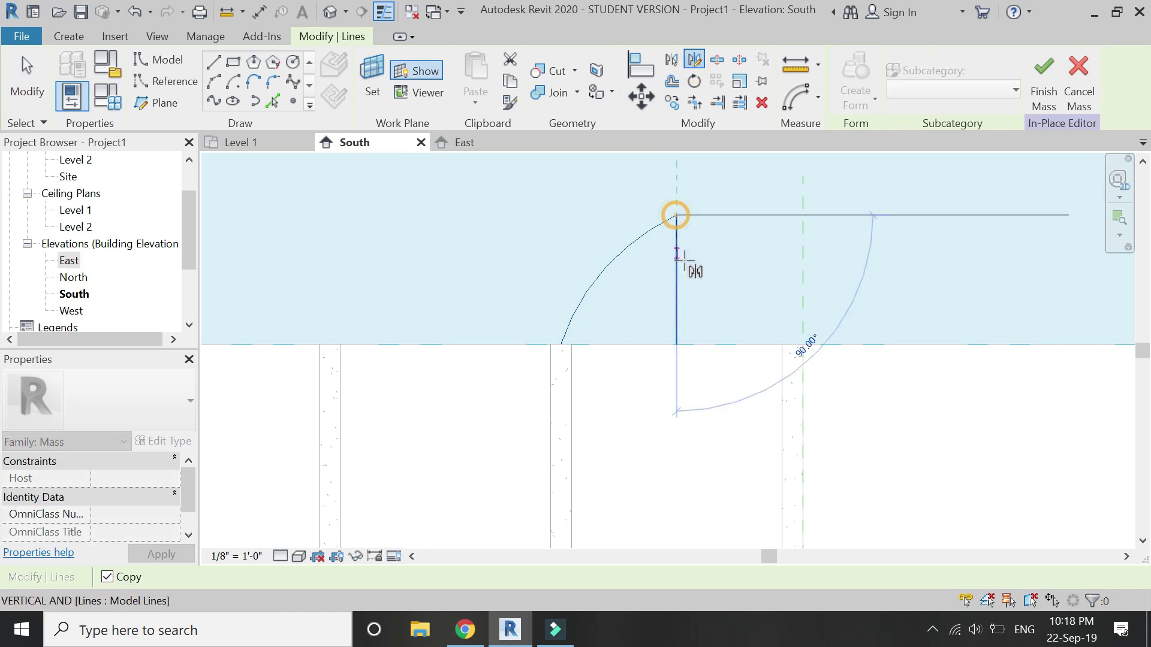
click(689, 272)
key(ctrl+z)
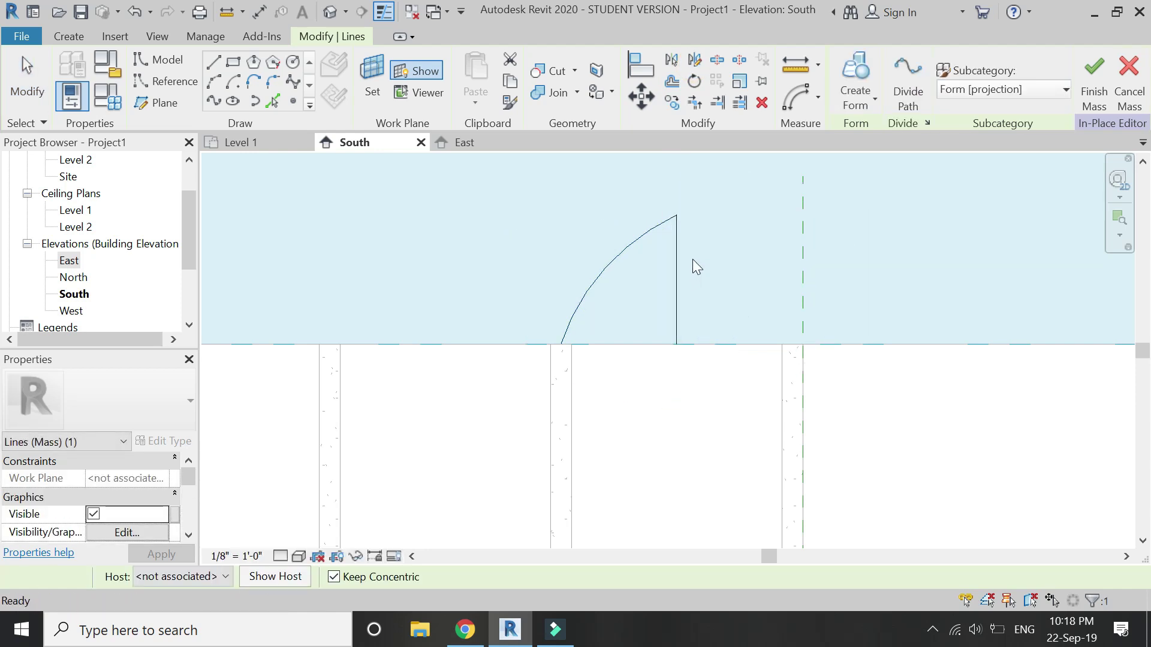
Step: Mirror a copy of the arc across the vertical centre line to form a pointed arch
click(652, 232)
click(695, 60)
click(677, 217)
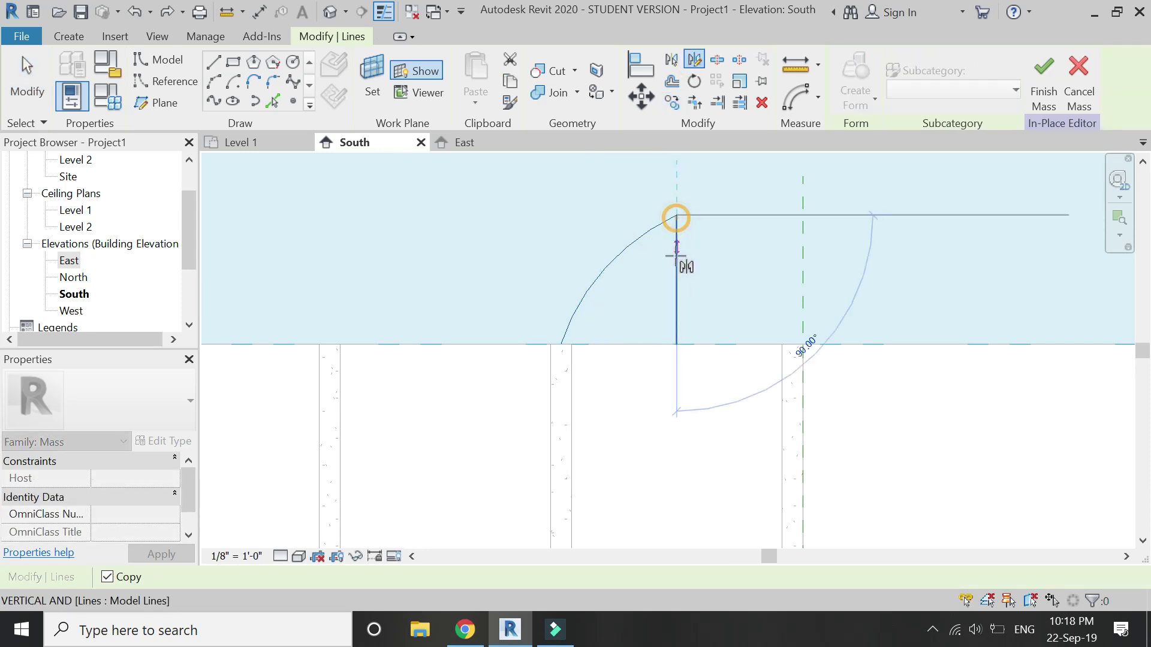
click(677, 268)
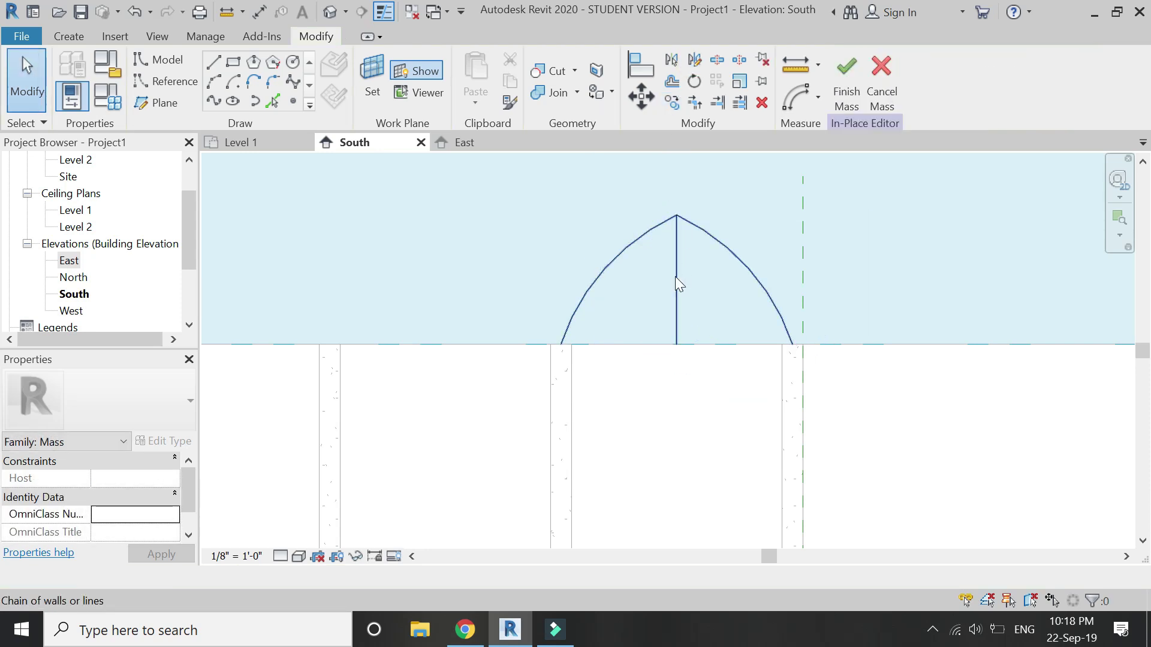
Step: Delete the vertical centre line and the horizontal base line, keeping only the two arcs of the arch
click(676, 276)
key(Delete)
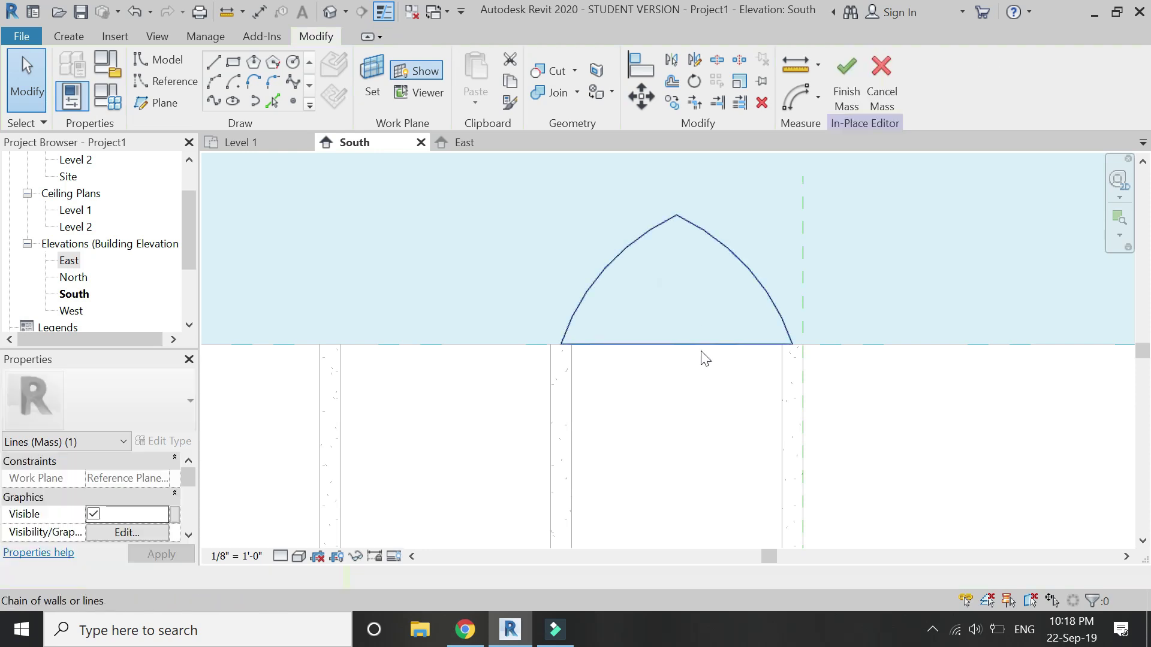
key(Tab)
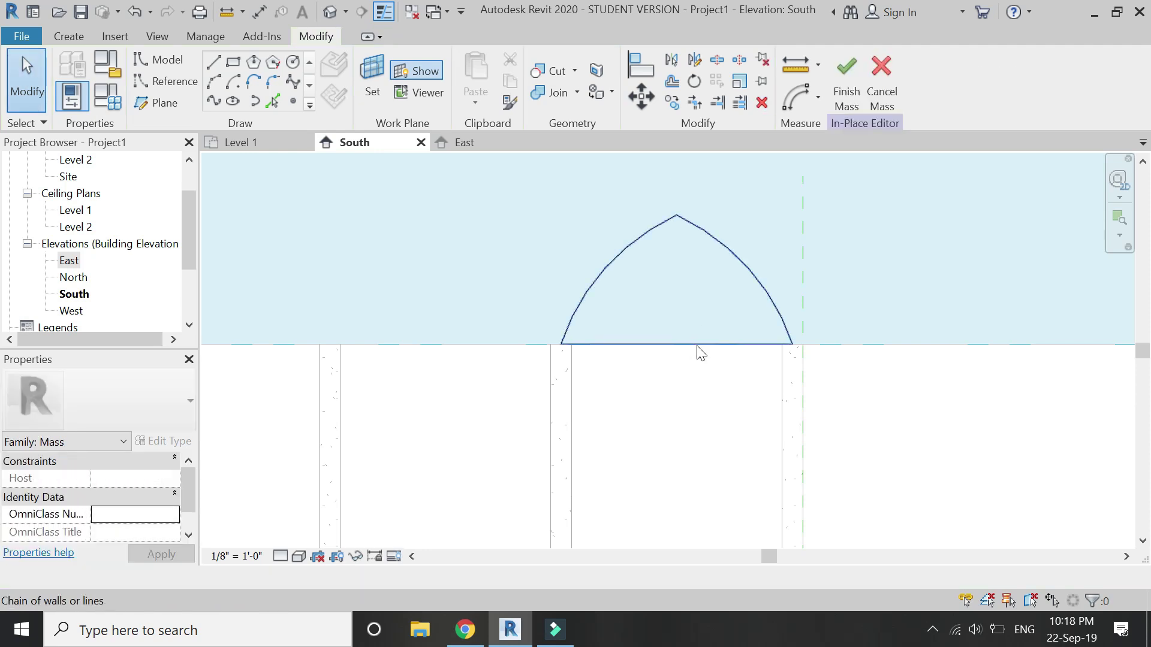
click(698, 346)
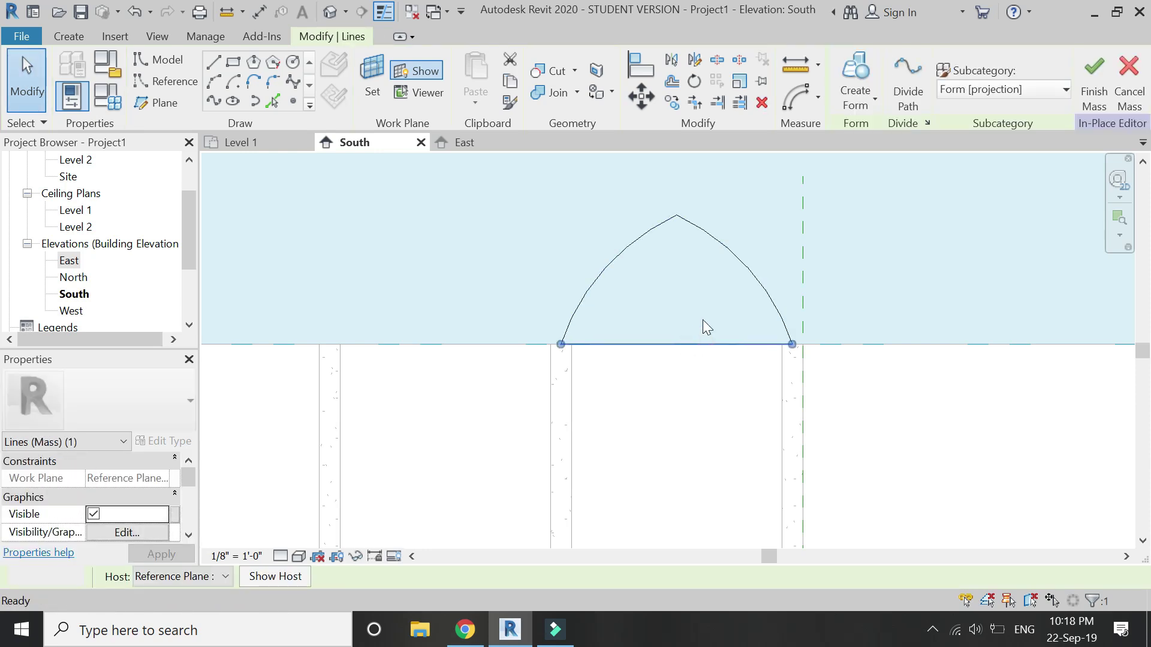
key(Delete)
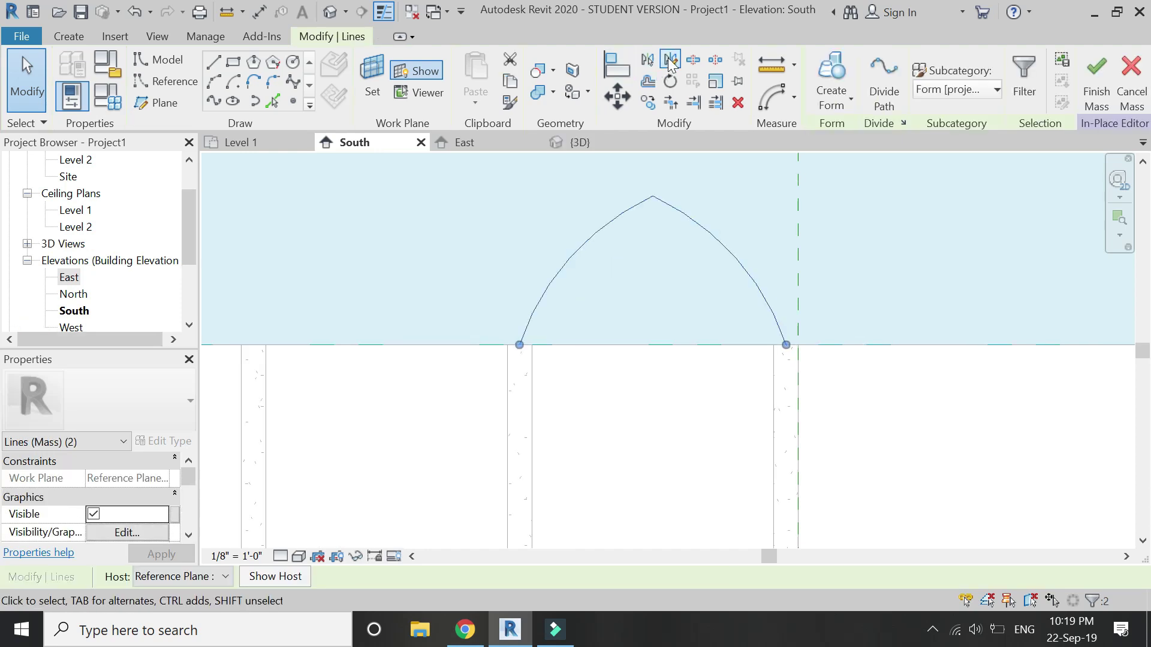
Step: Mirror the arch's two arcs across vertical axes at its left springing points to fill the second and third bays from the right
key(d)
key(m)
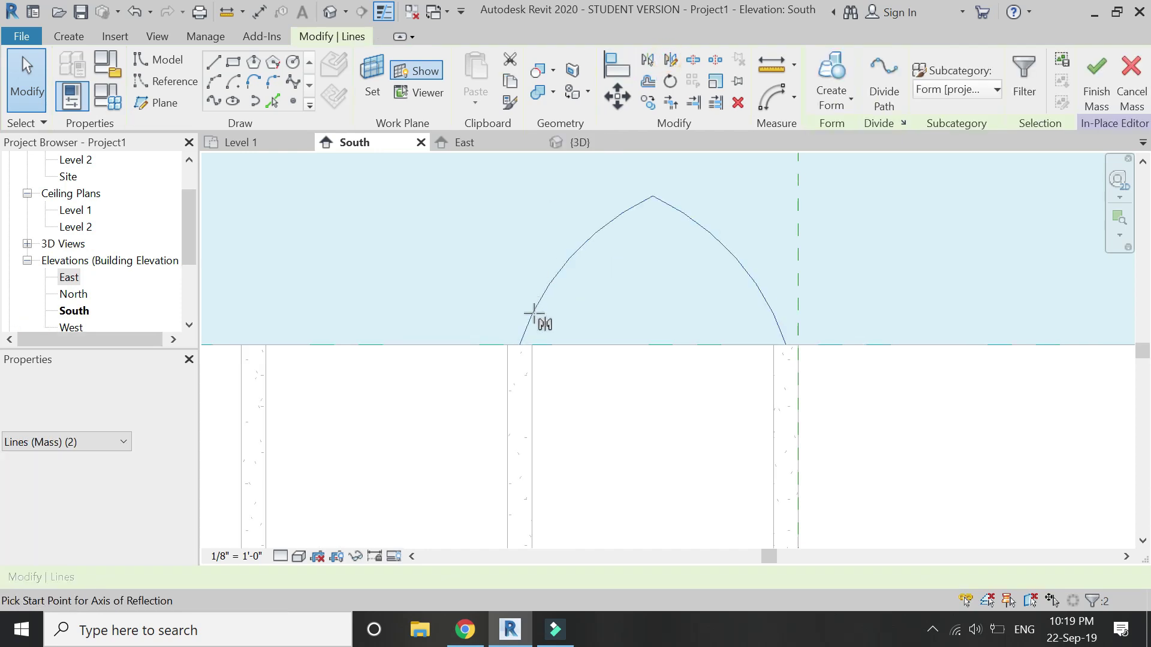
click(519, 346)
click(522, 252)
scroll(718, 324, down, 3)
scroll(483, 341, up, 2)
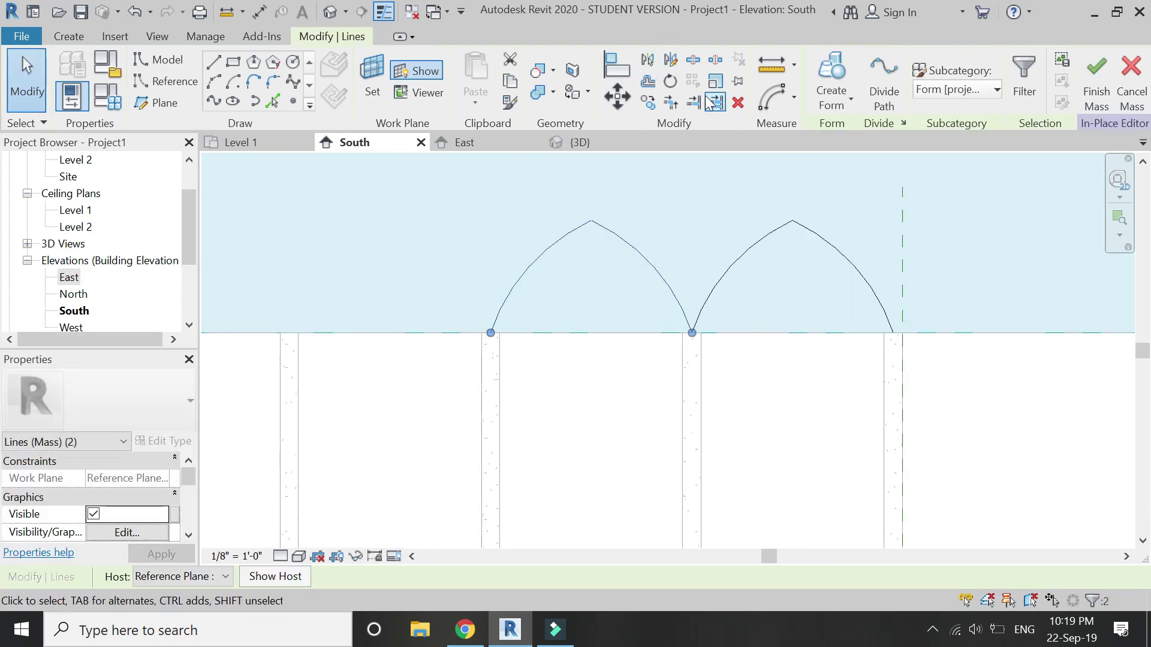
click(671, 60)
click(490, 333)
click(491, 249)
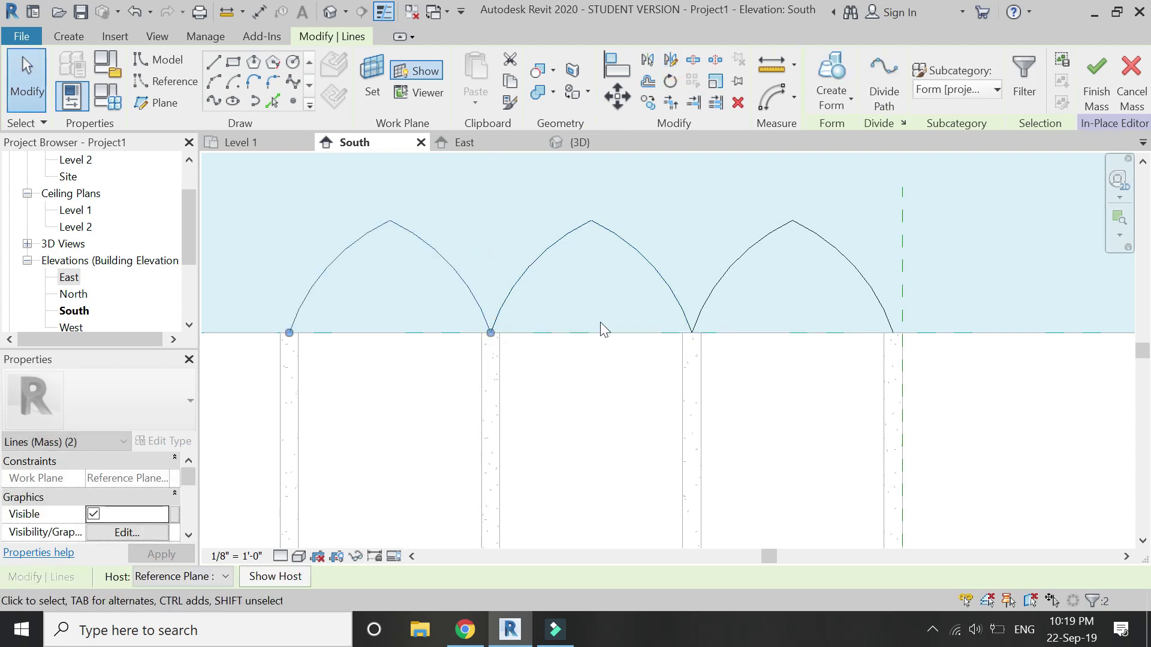
Step: Mirror the arch twice more across vertical axes through the column tops to fill the fourth and fifth bays from the right
key(dm)
scroll(689, 293, down, 2)
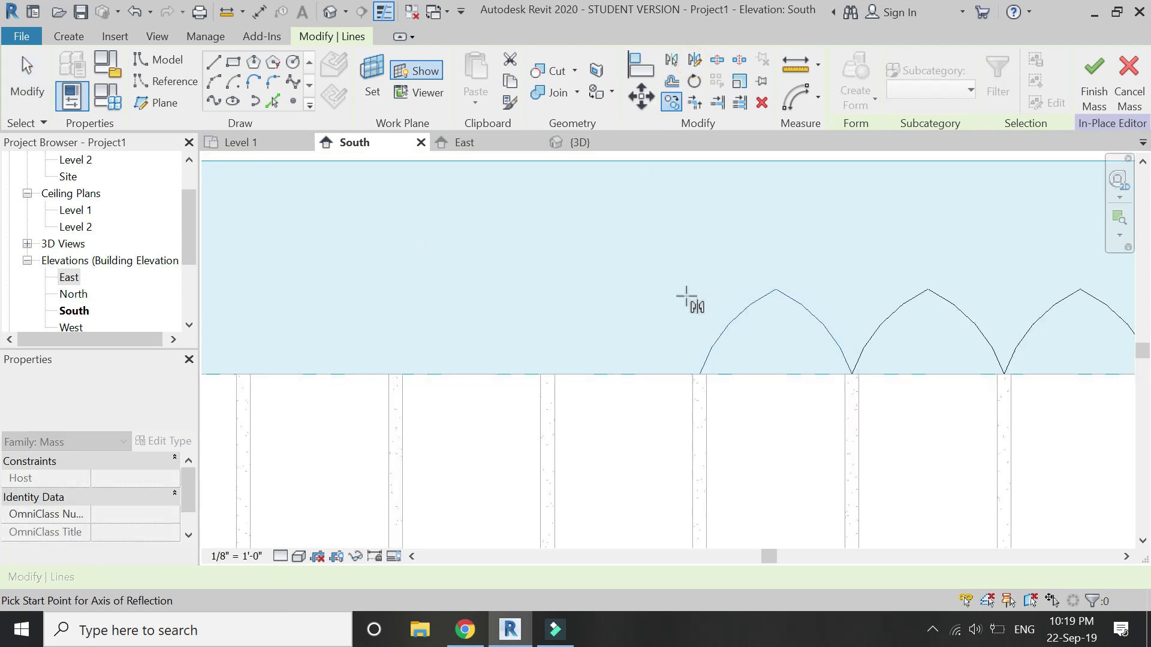
click(698, 375)
click(698, 315)
click(678, 68)
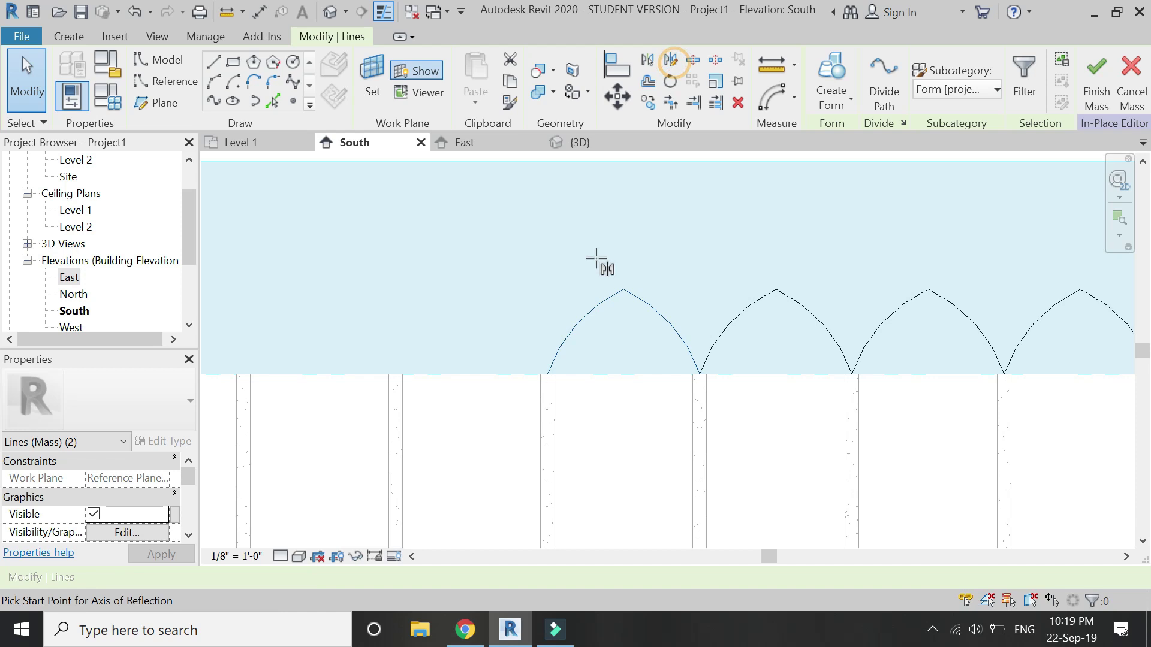
click(547, 375)
click(547, 302)
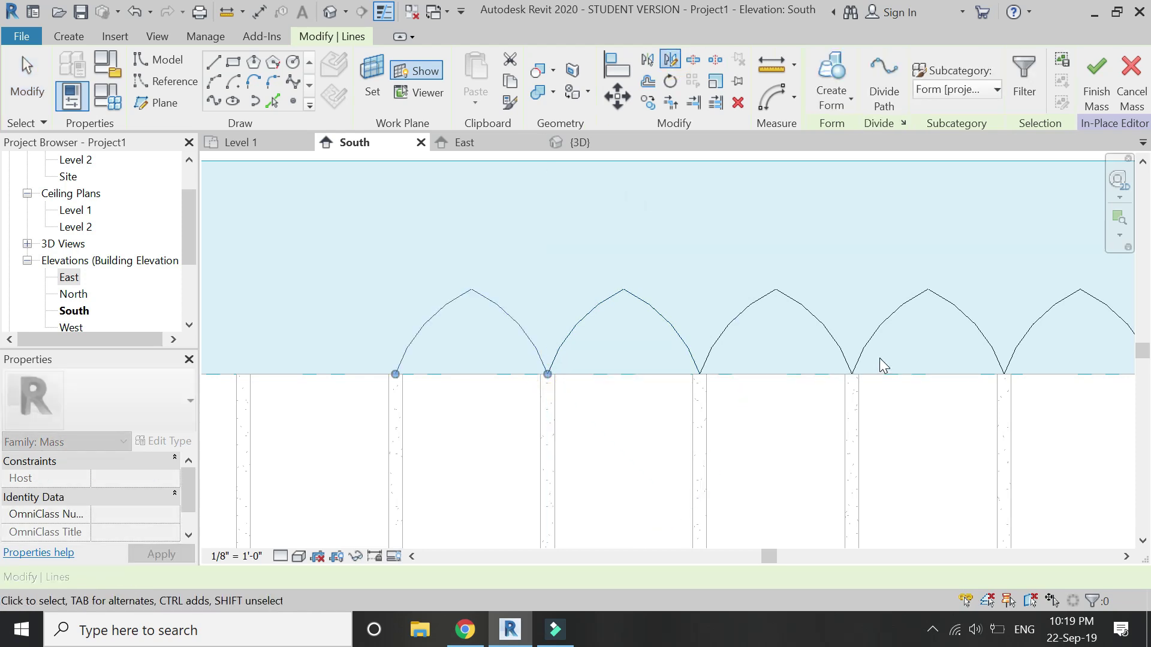
Step: Continue mirroring the arch across the column axes to fill the two remaining bays, up to the leftmost column
scroll(880, 357, down, 1)
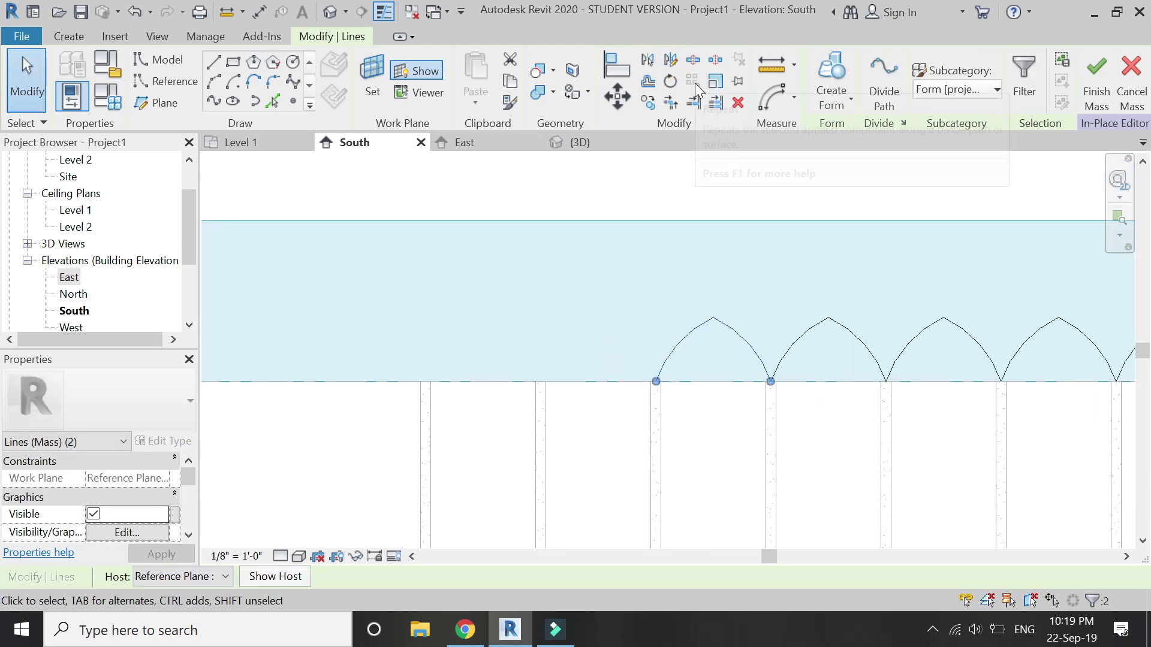
click(671, 60)
click(656, 380)
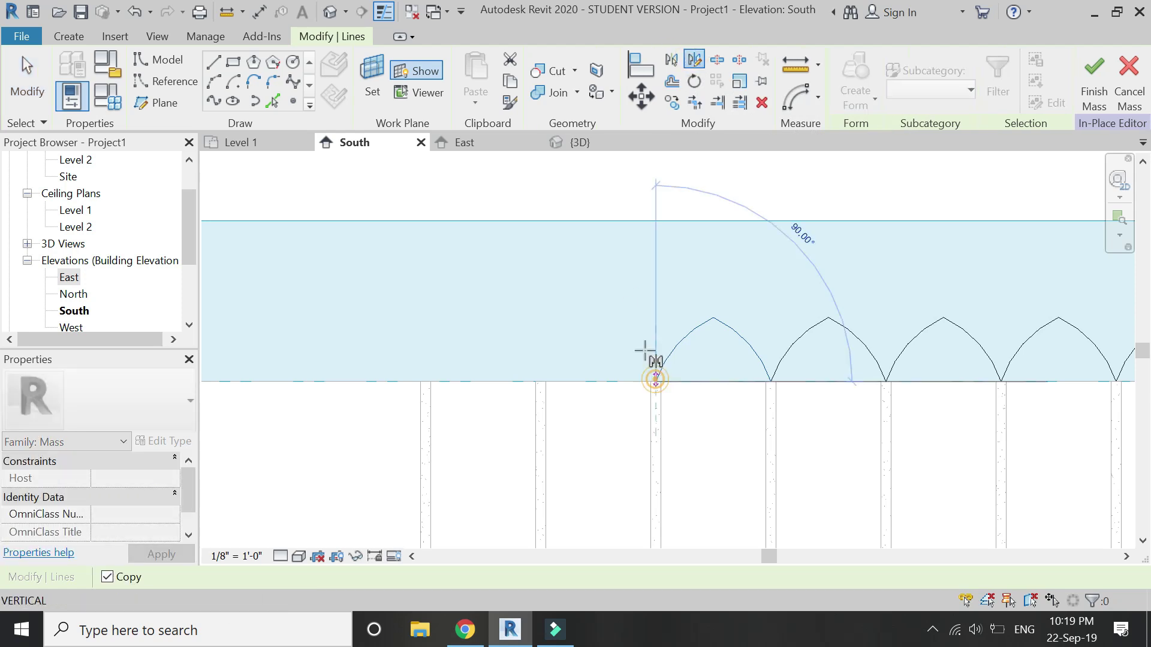
click(654, 324)
click(671, 60)
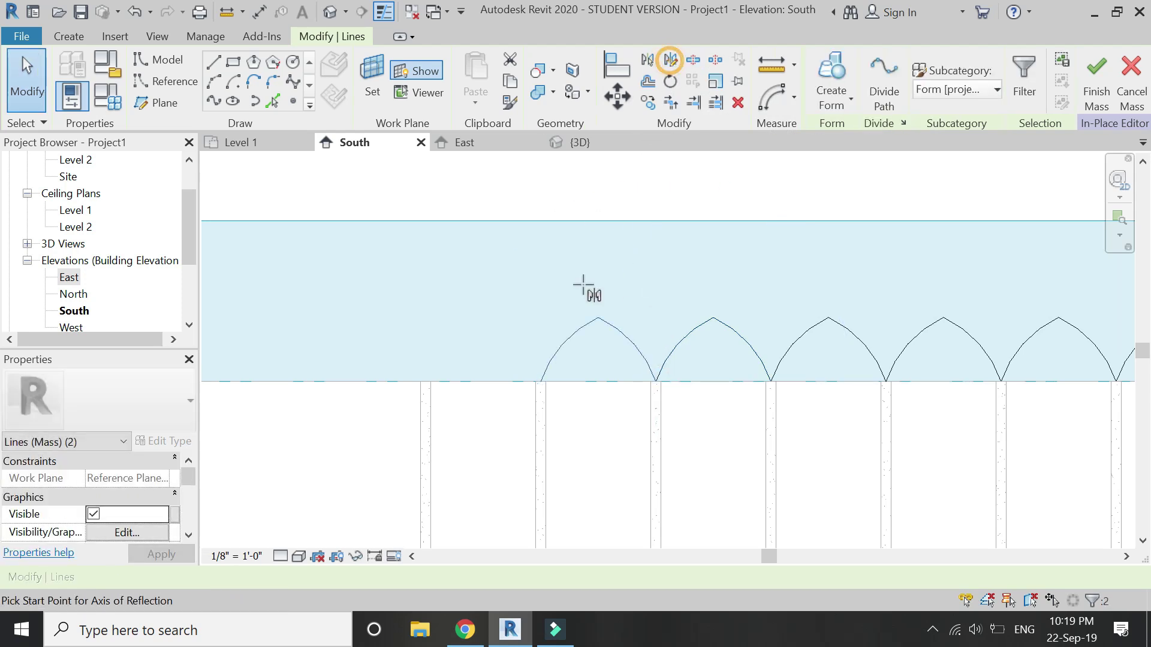
click(541, 382)
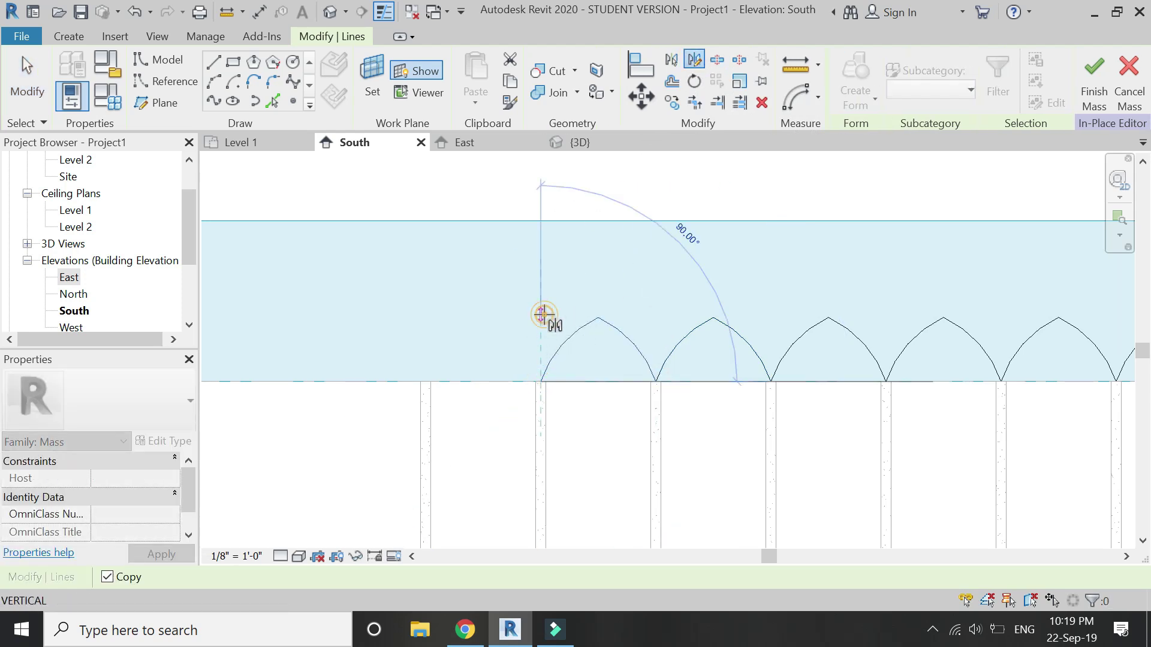
click(542, 314)
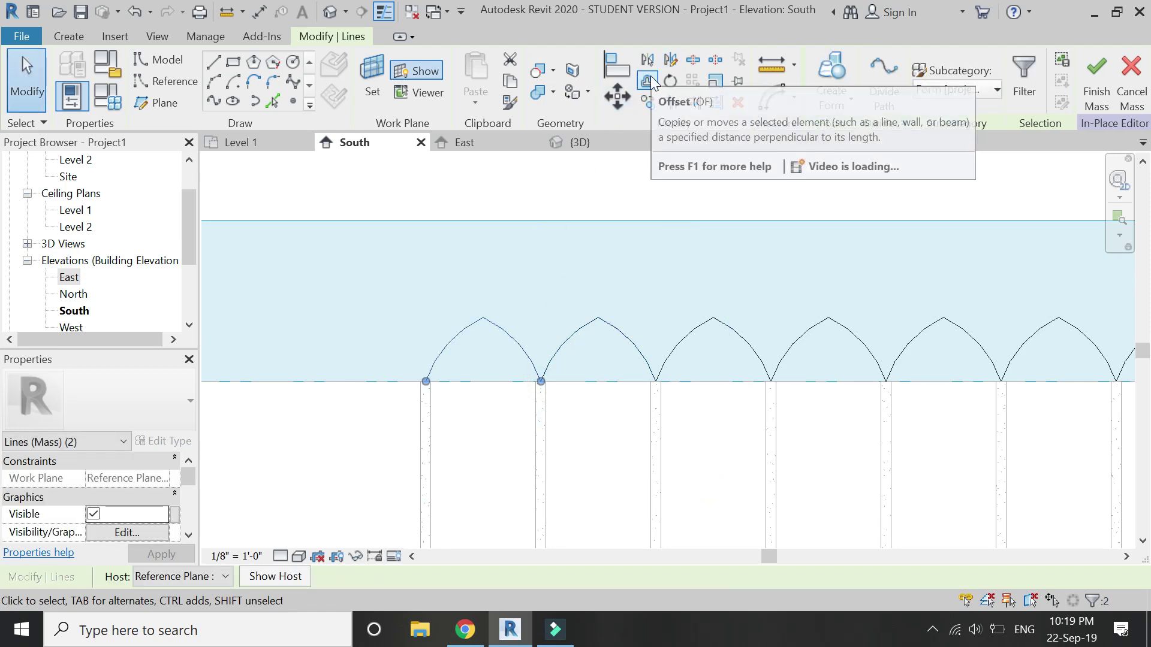
Step: Mirror the arch across the leftmost column's axis and delete the outer arc, leaving a half arch beyond that column
click(671, 60)
click(425, 382)
click(429, 334)
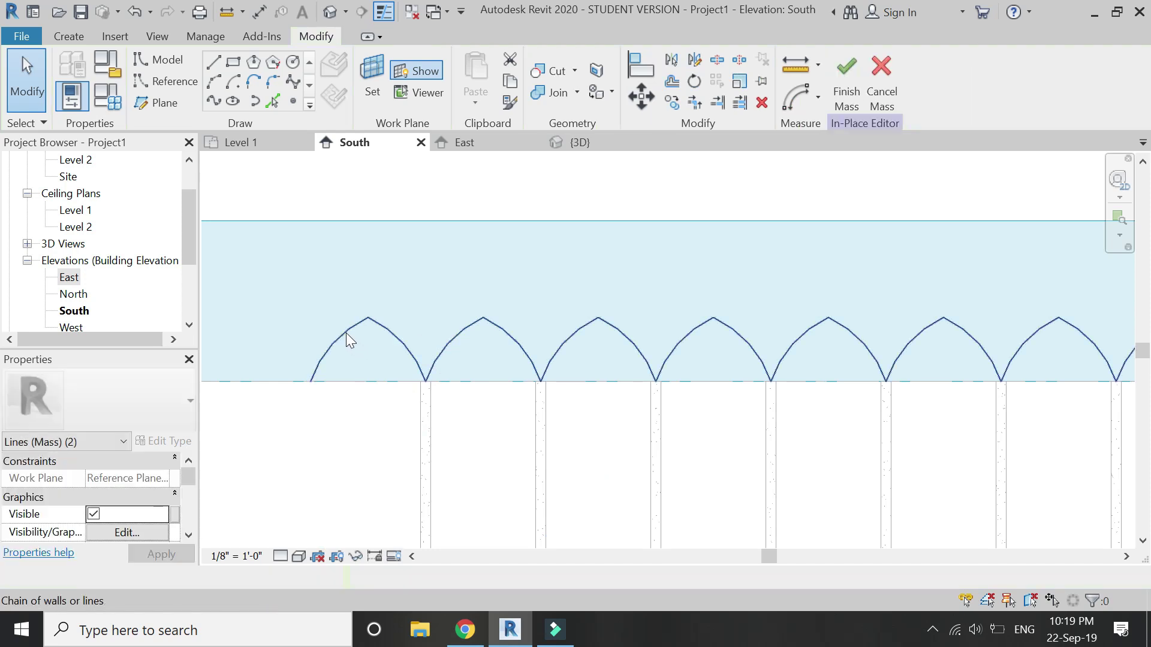
key(Escape)
click(347, 334)
key(Escape)
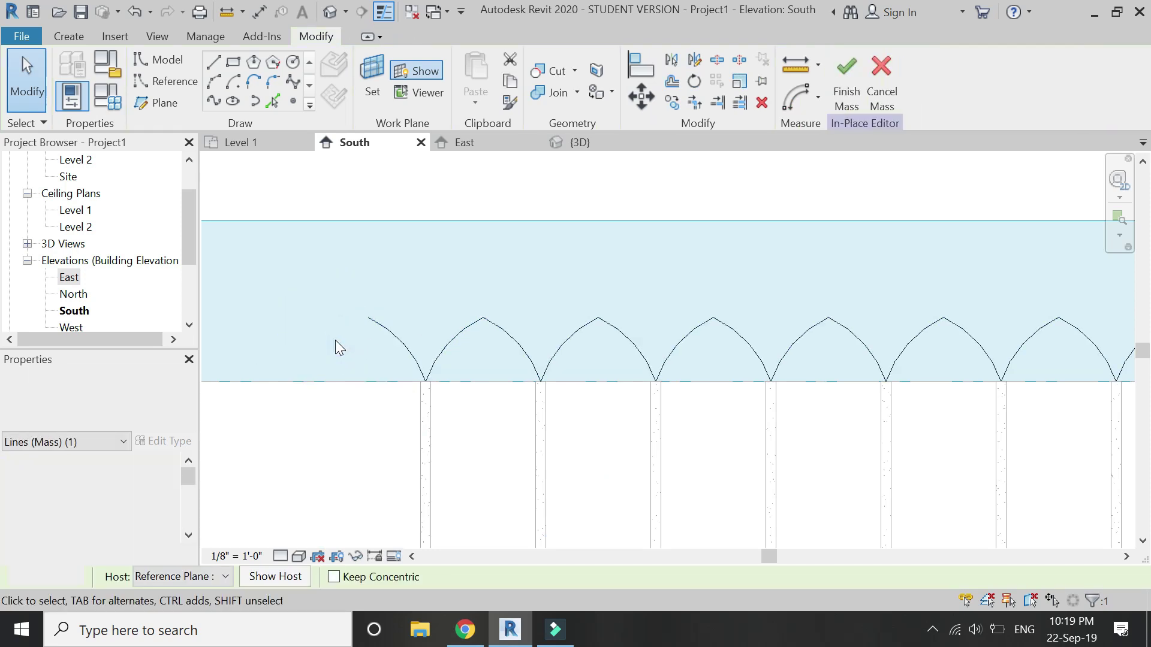
Step: Mirror the rightmost arch's outer arc across a vertical axis through the rightmost column's springing point to form a half arch beyond that column
scroll(264, 380, down, 5)
scroll(561, 382, up, 5)
scroll(559, 382, up, 2)
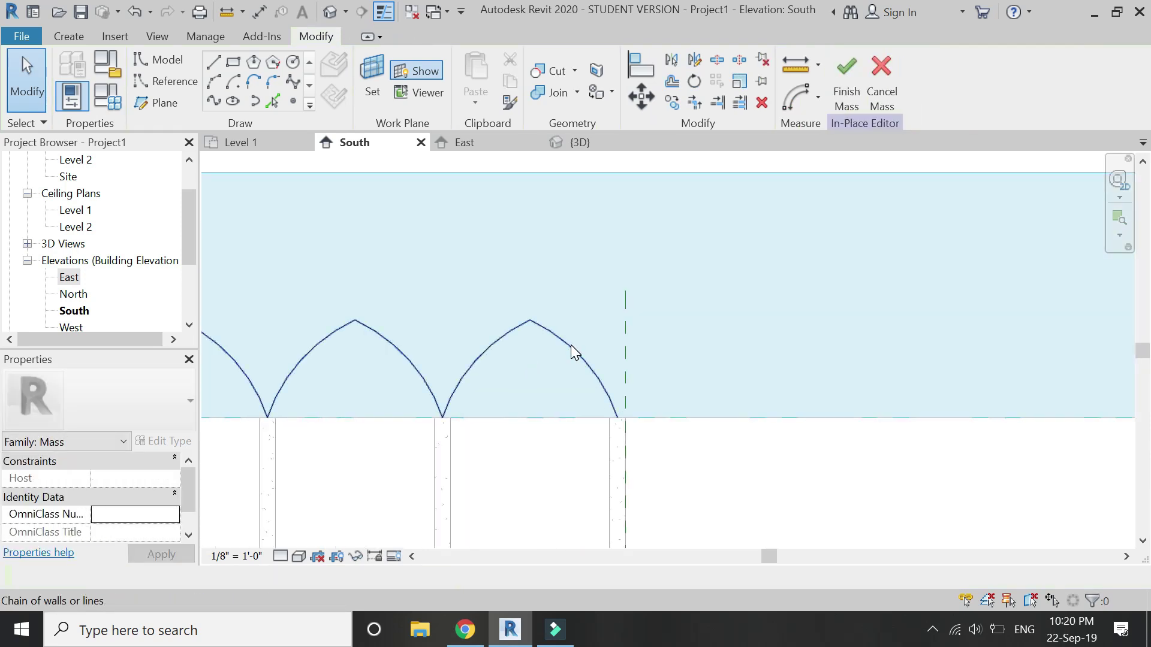
click(571, 345)
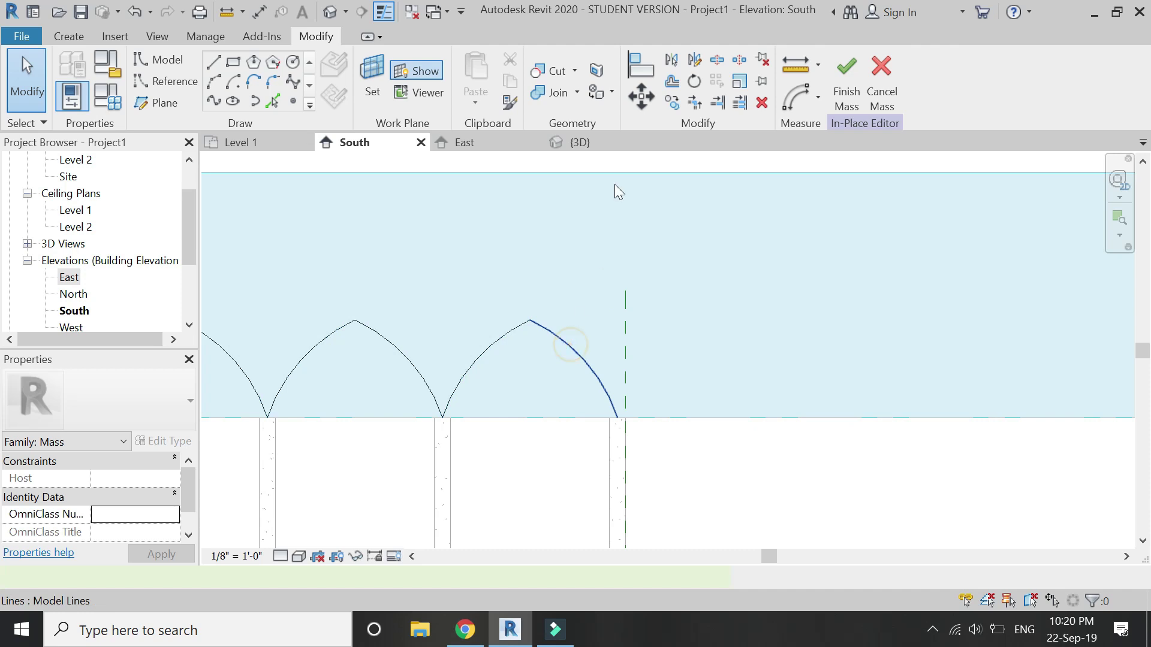
click(695, 59)
click(618, 417)
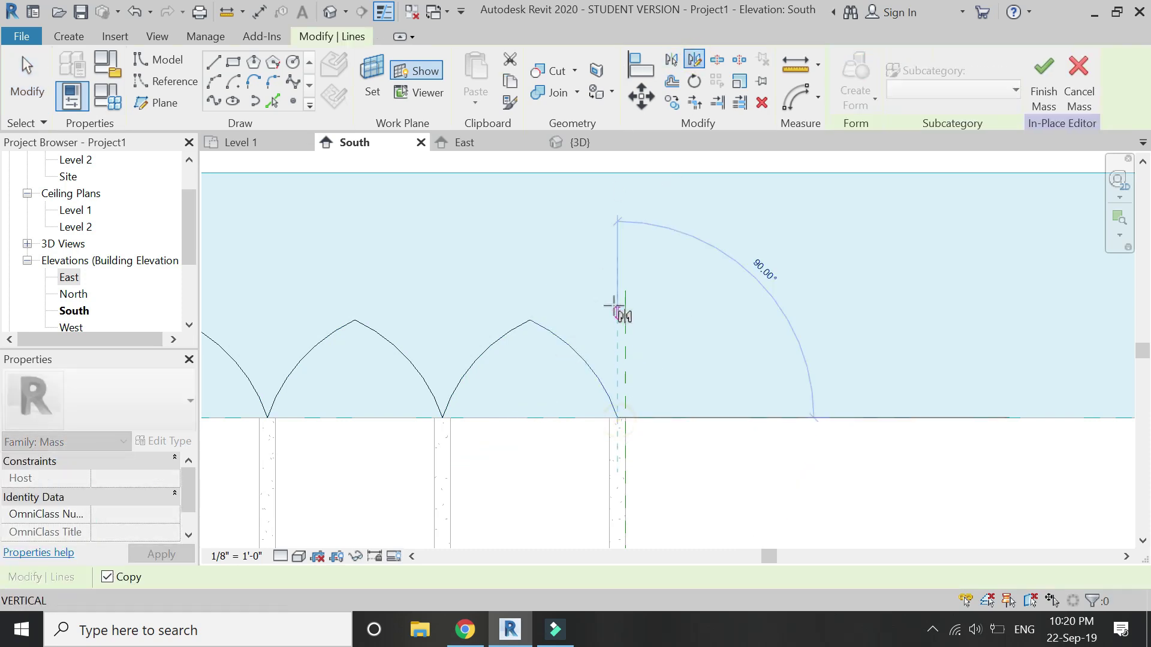
click(617, 261)
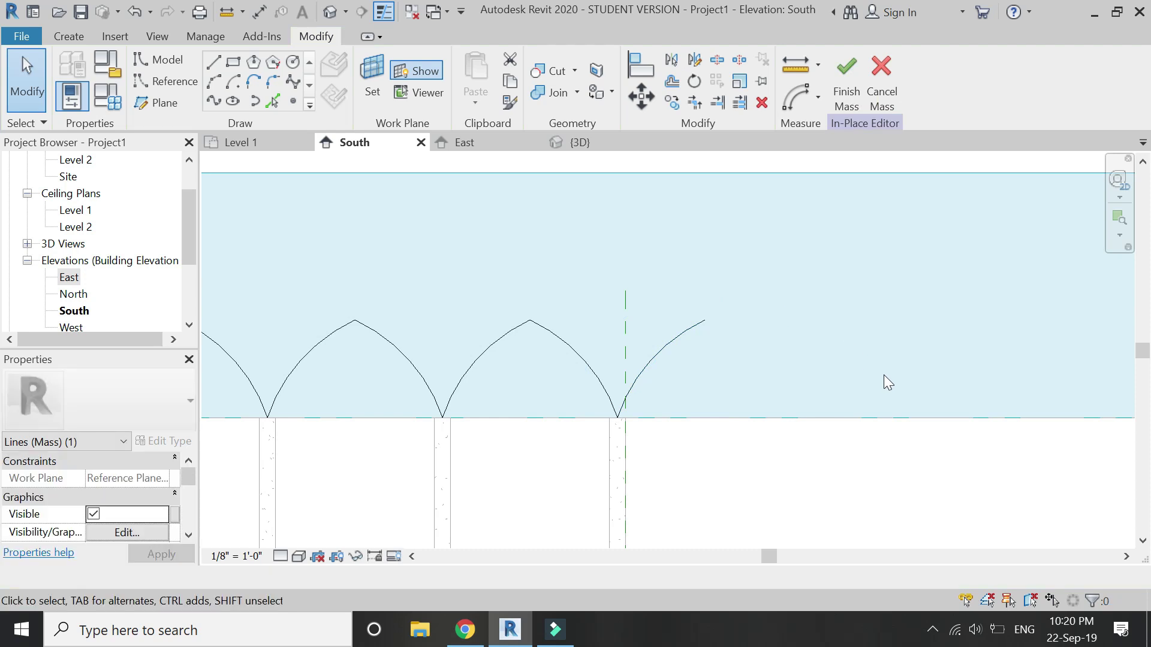
key(Escape)
Step: Draw a 1'-0" vertical line up from the left half arch's outer end, continued by a horizontal line above all arches past the right half arch
scroll(890, 368, down, 5)
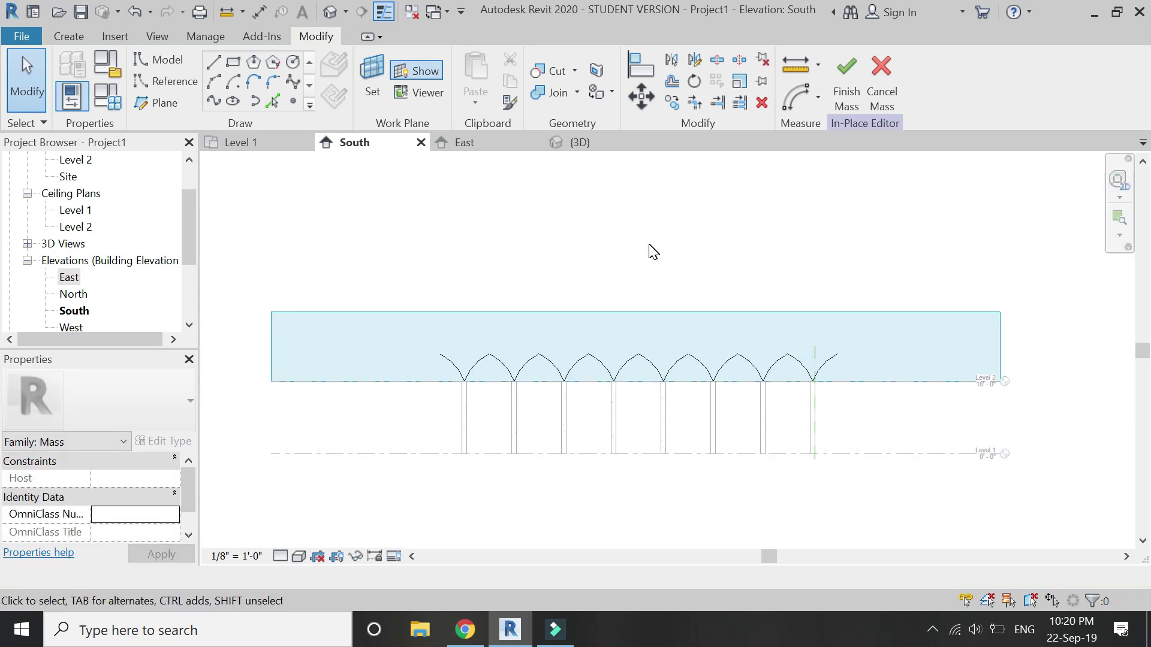
click(212, 61)
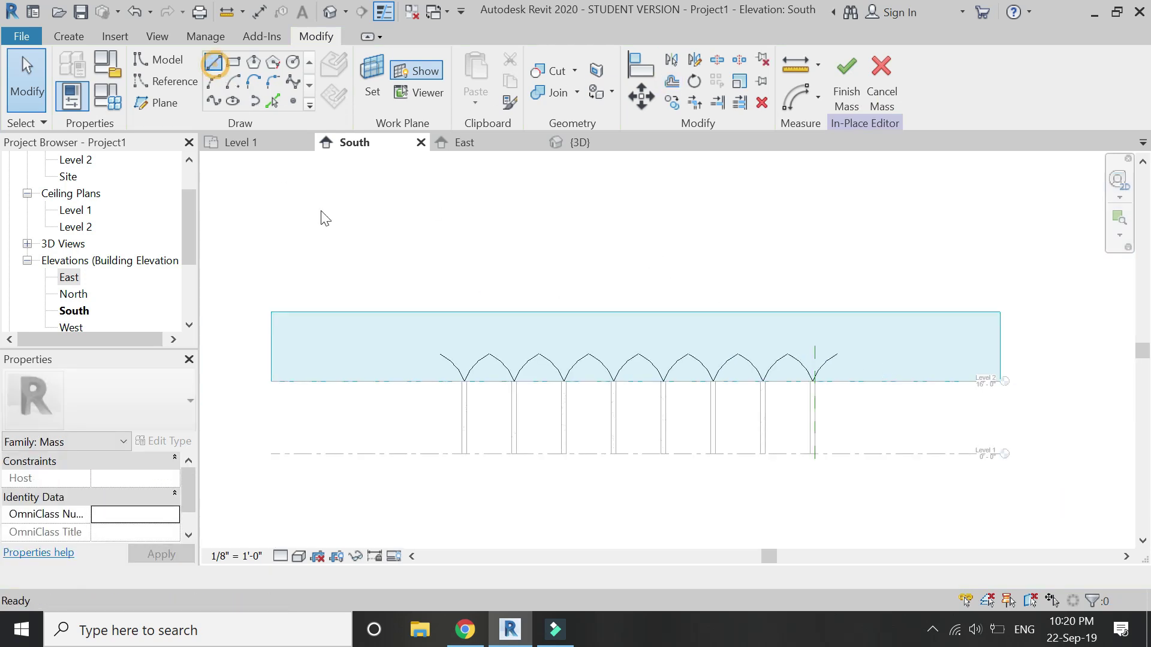
scroll(401, 336, up, 3)
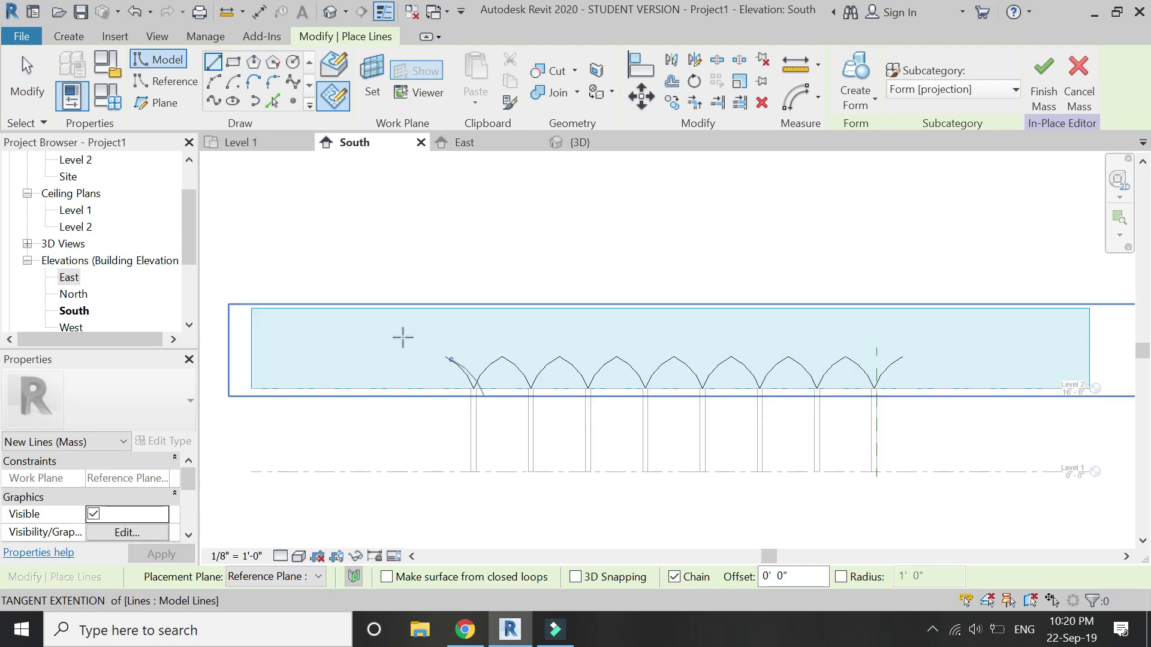
click(459, 364)
scroll(459, 360, up, 3)
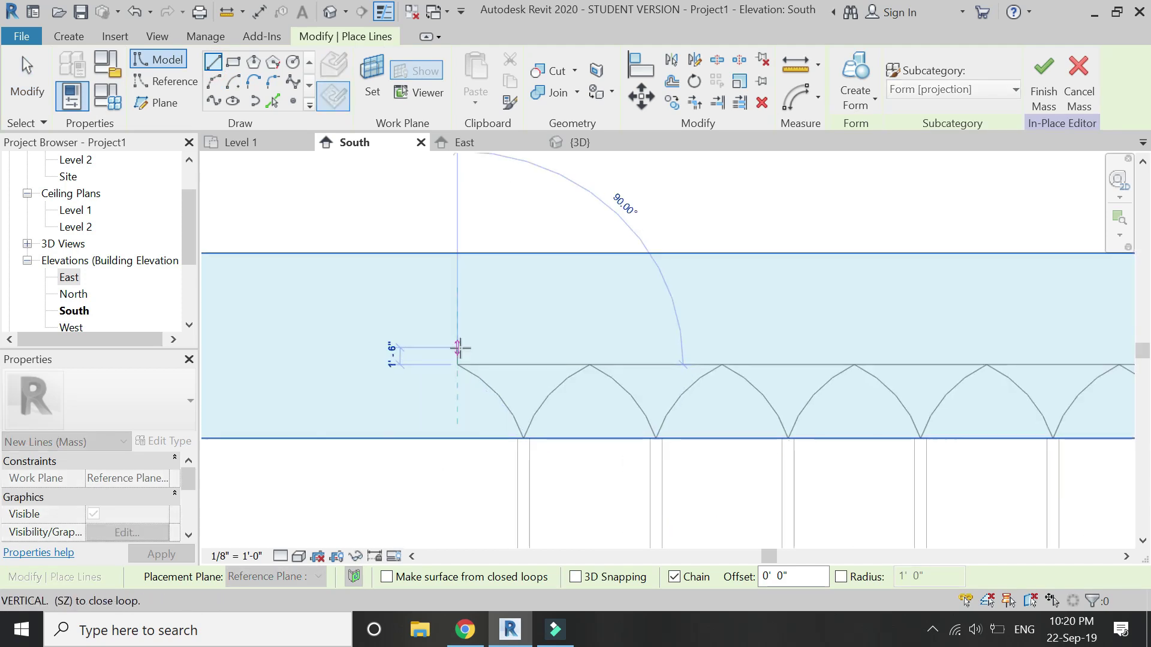
scroll(459, 348, up, 3)
click(454, 358)
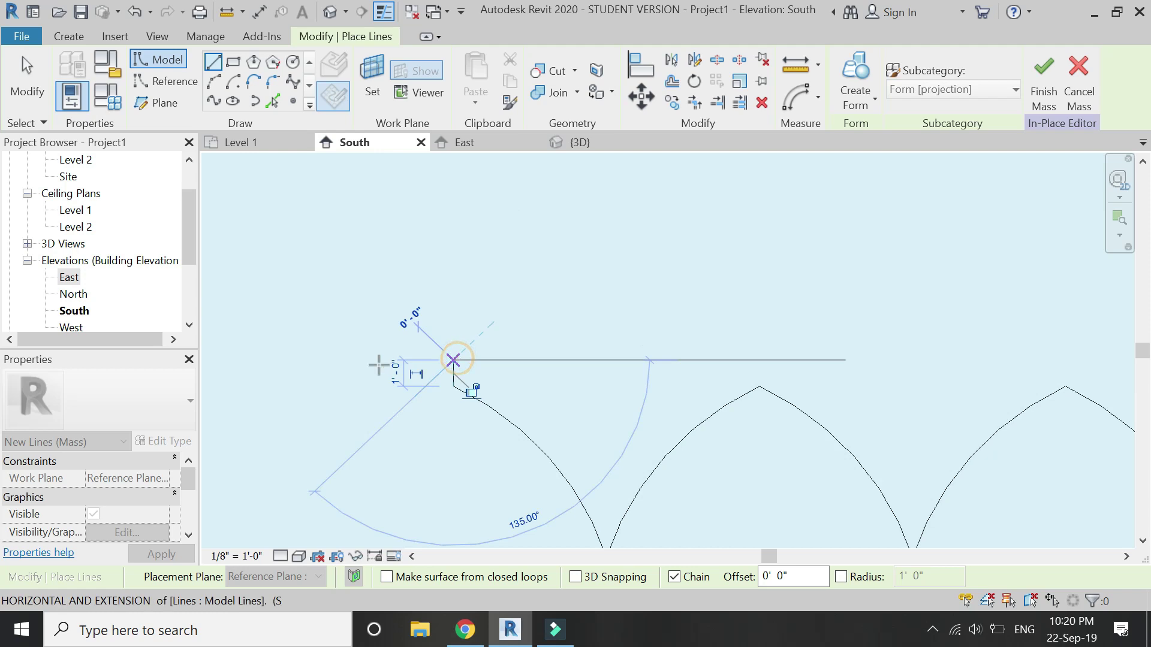
scroll(454, 360, down, 4)
scroll(984, 354, up, 4)
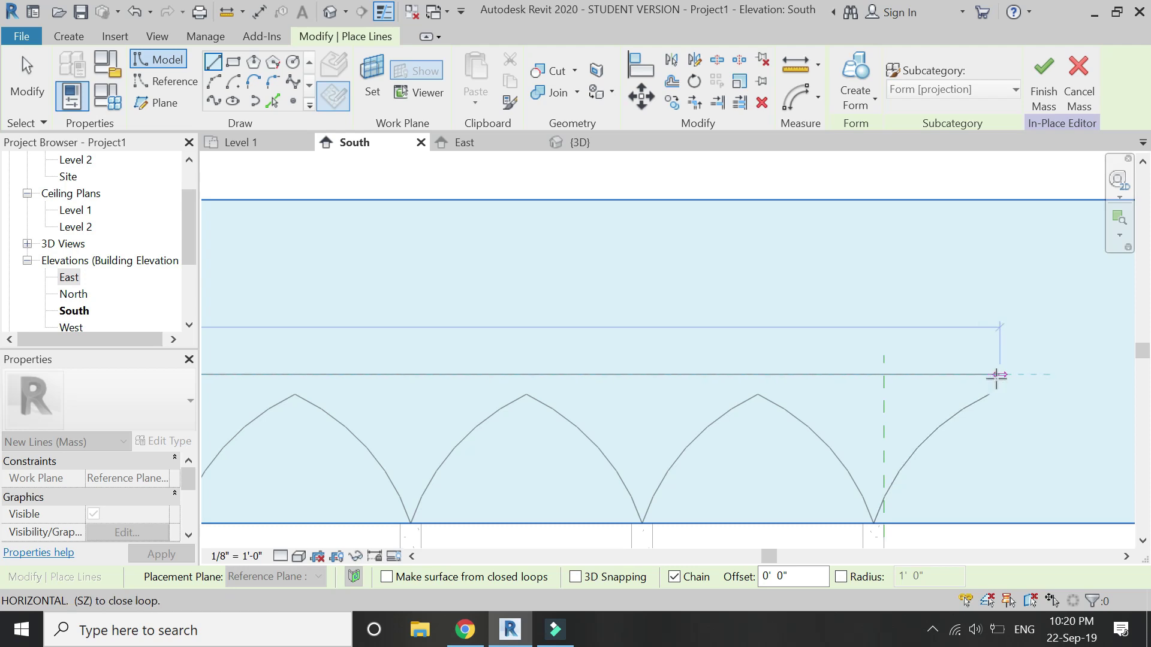
key(Escape)
Step: Draw a vertical line from the right half arch's outer end up to the horizontal line and trim the two to a corner
scroll(990, 389, up, 2)
click(988, 397)
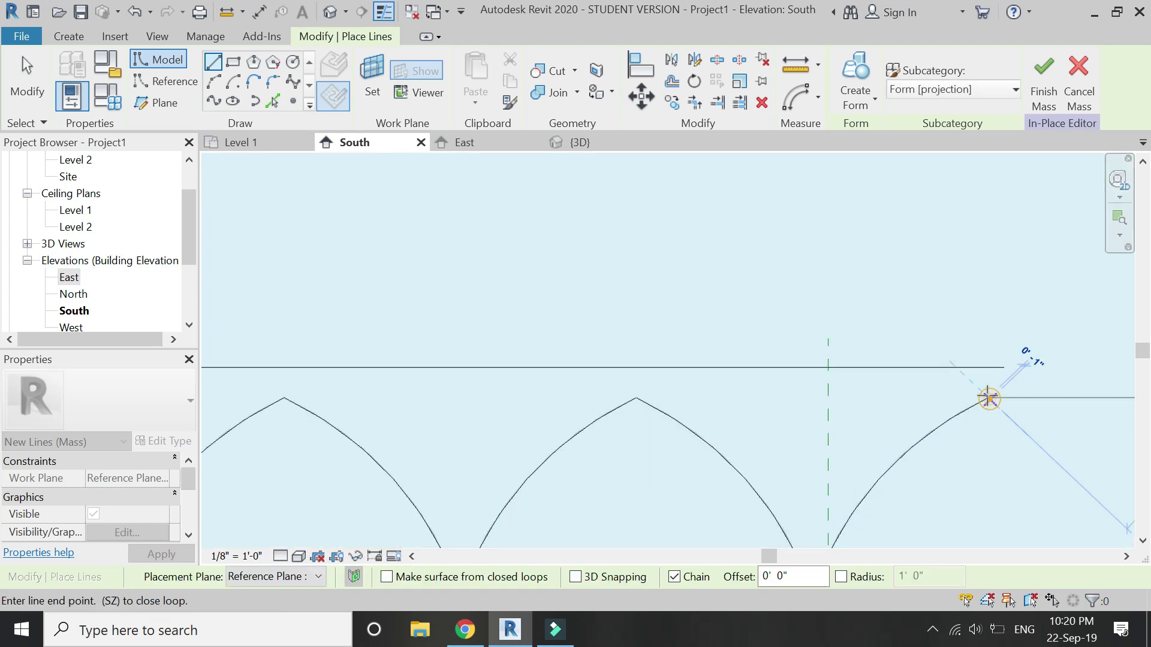
click(987, 368)
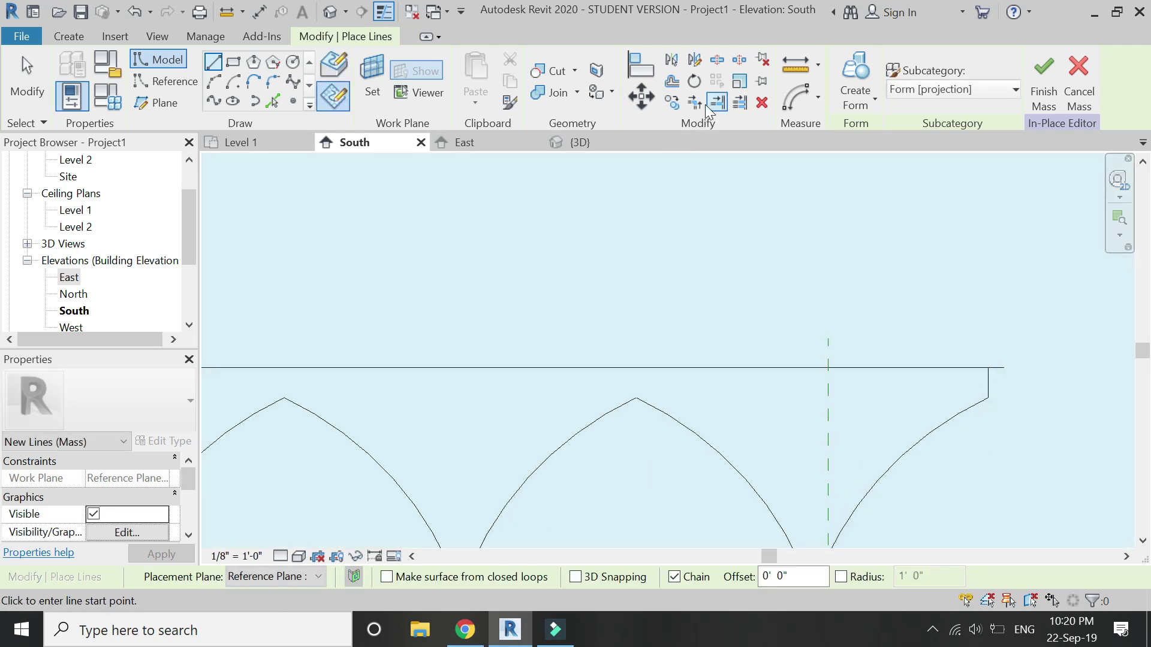
key(Escape)
key(Escape)
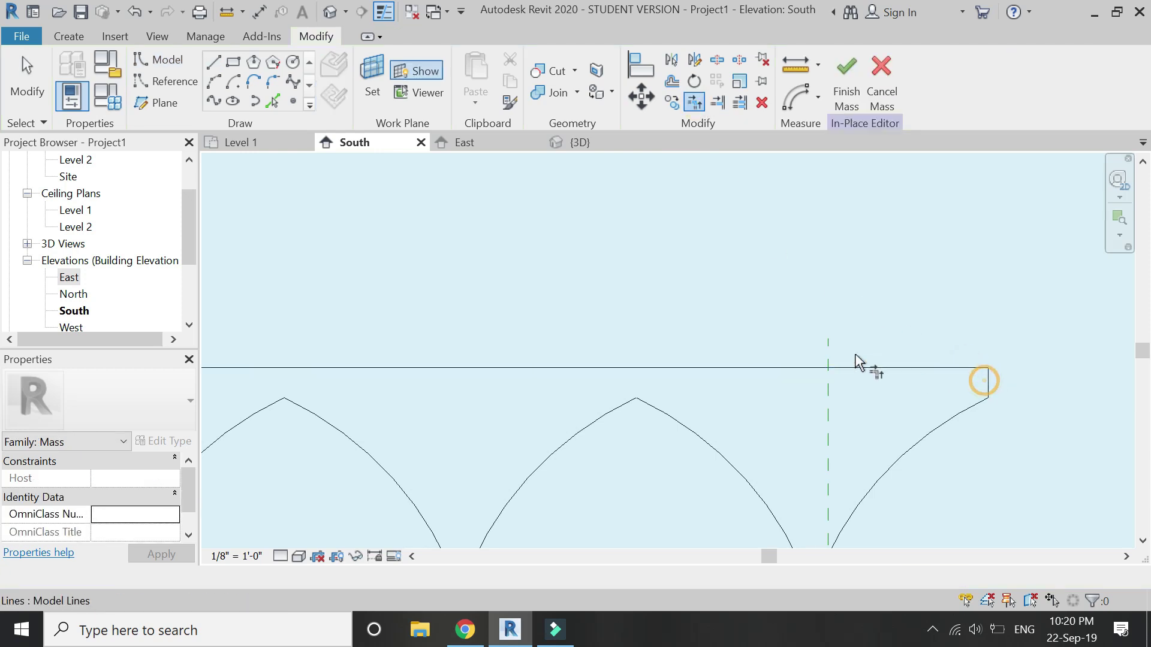
scroll(857, 363, down, 3)
key(Escape)
Step: In the 3D top view, mirror the whole closed arch profile across the centre axis of the column row, keeping the original
key(Tab)
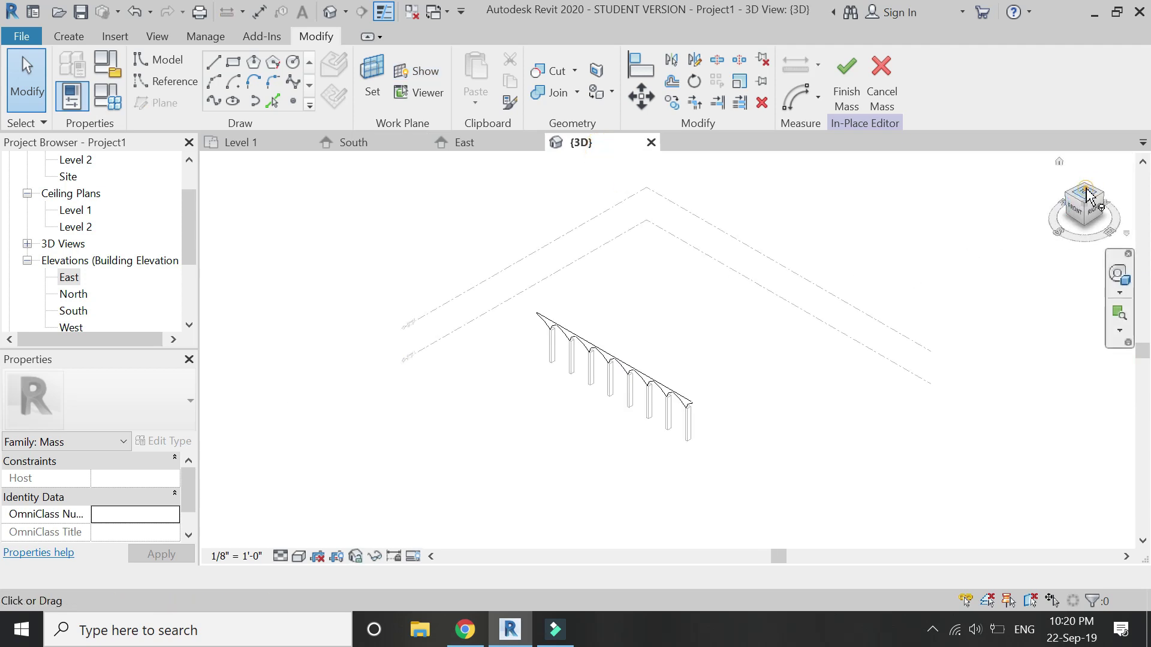
click(1087, 194)
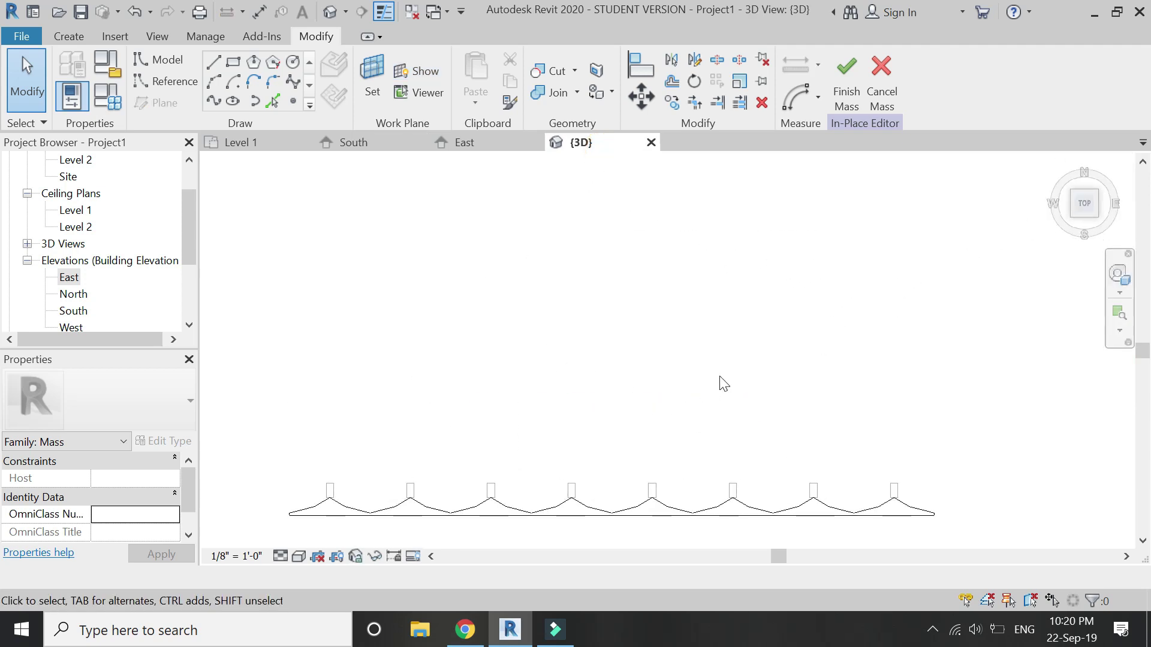
scroll(761, 419, down, 3)
key(Tab)
scroll(799, 458, up, 8)
click(799, 406)
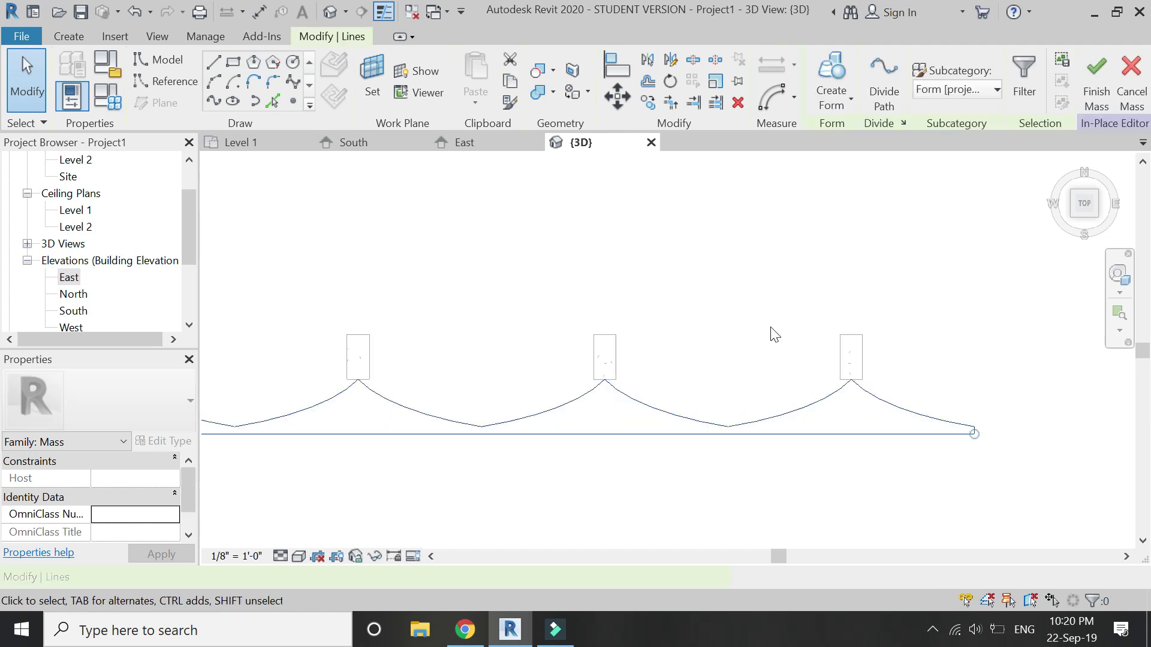
click(673, 62)
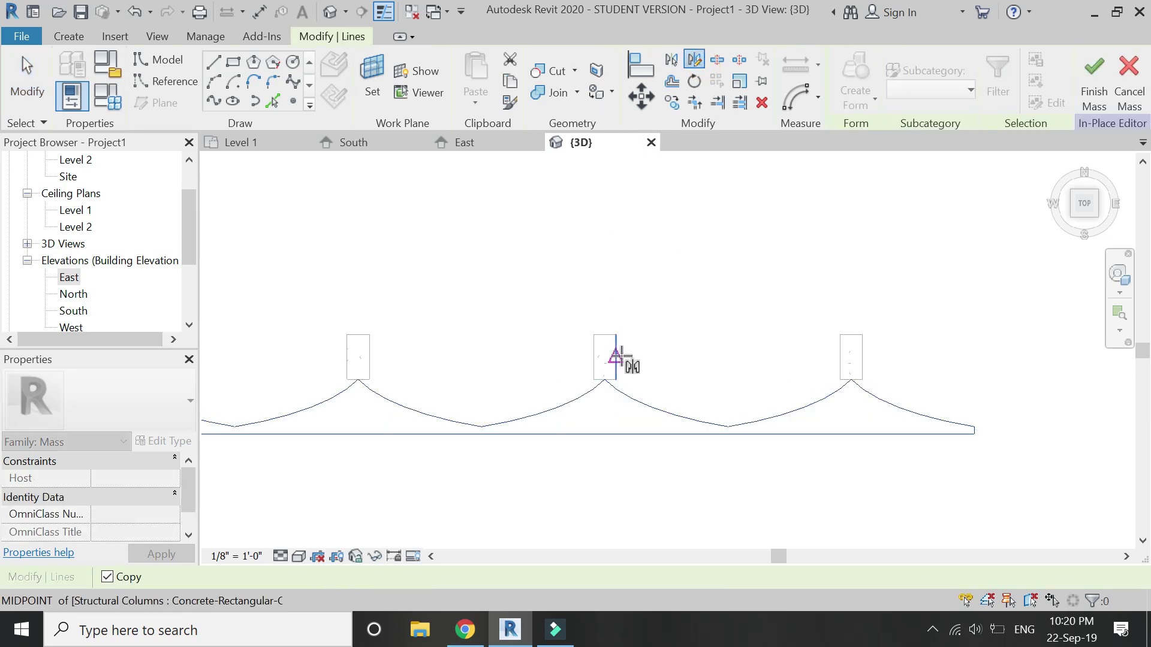
click(839, 358)
key(Escape)
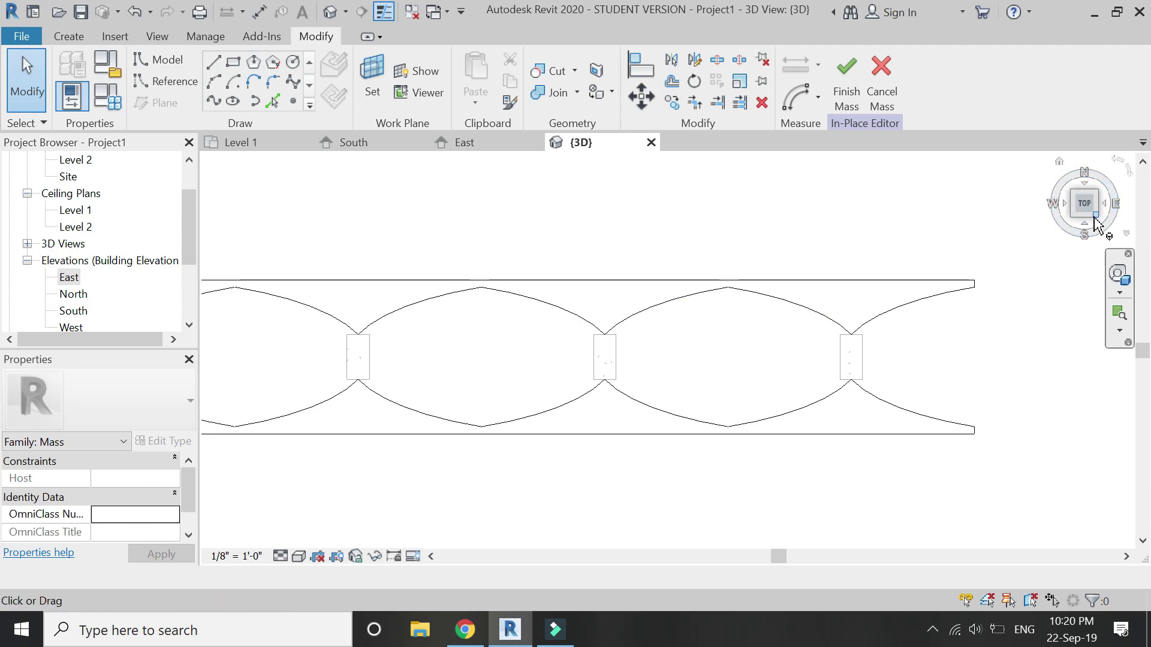
Step: Create a solid form between the two mirrored arch profiles
click(1096, 219)
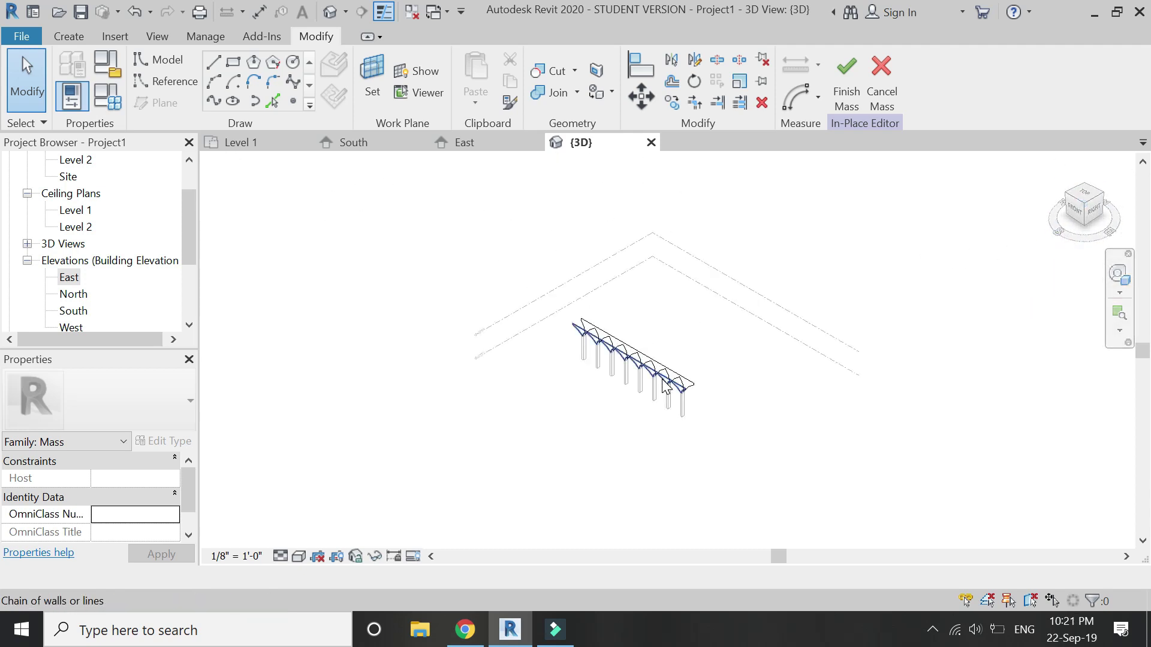
click(683, 362)
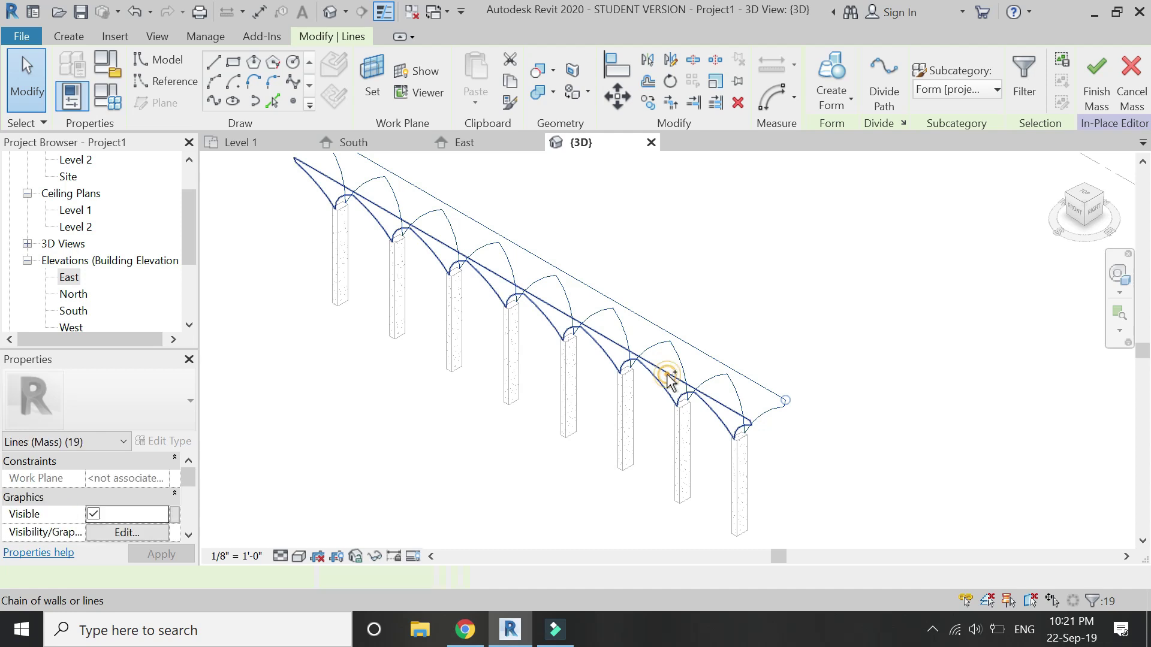
click(818, 69)
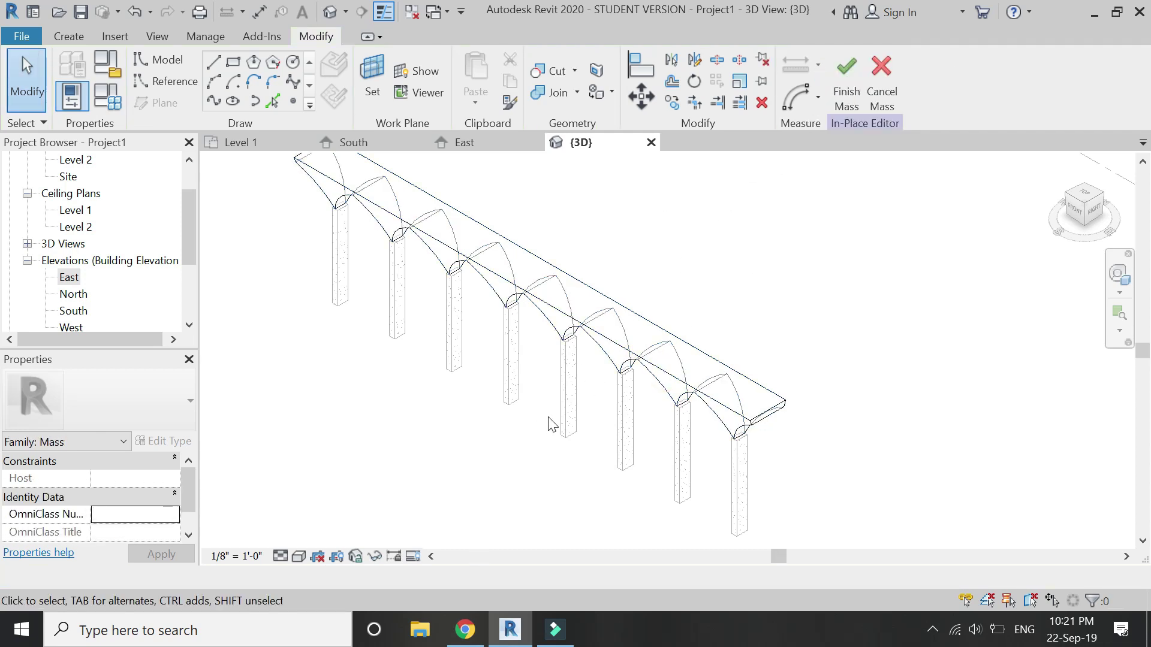
Step: Switch the 3D view to a visual style with rendered surfaces and finish the in-place mass
click(299, 556)
click(306, 519)
click(839, 84)
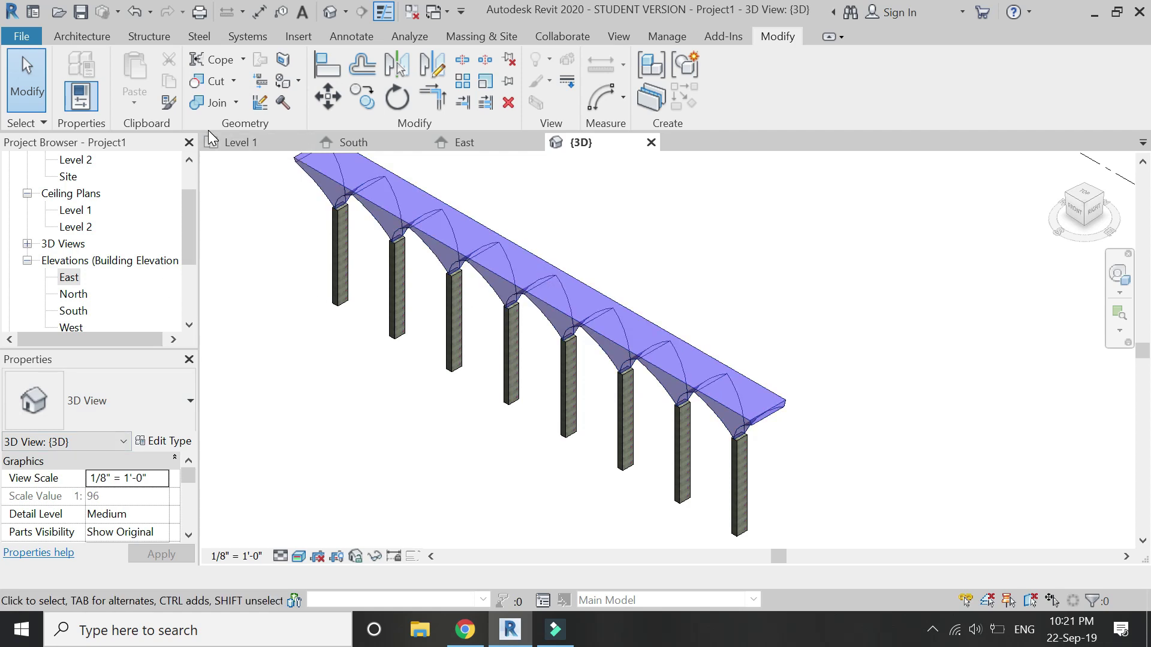
Step: Start a wall by face using the Basic Wall type Generic - 6"
click(481, 36)
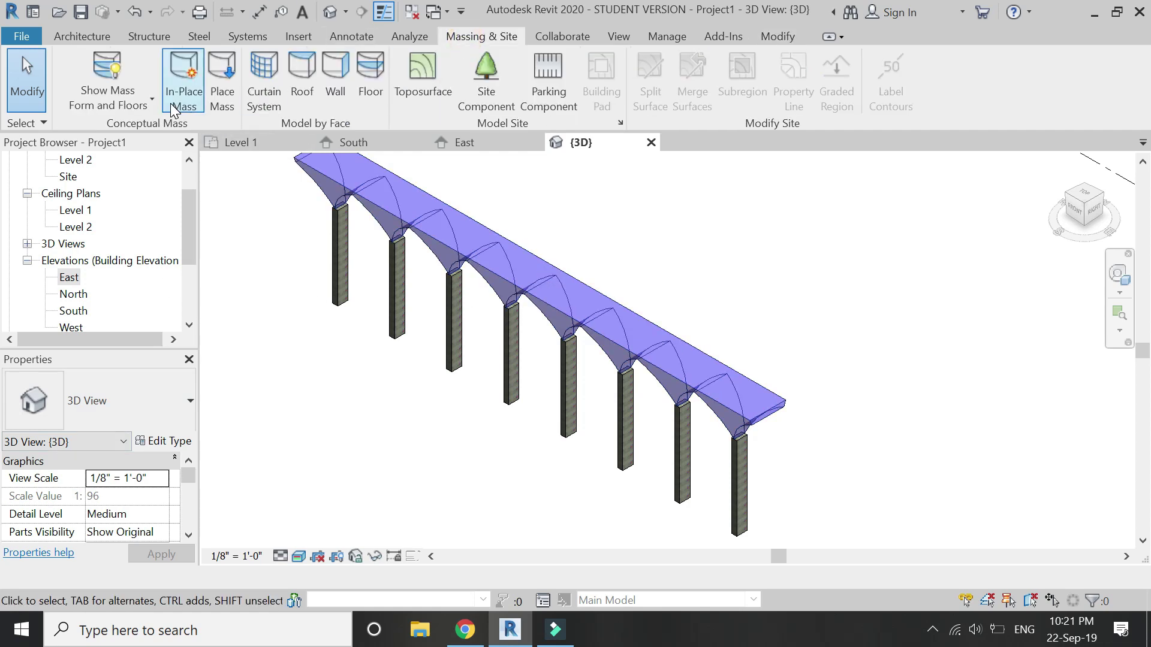
click(334, 93)
click(166, 408)
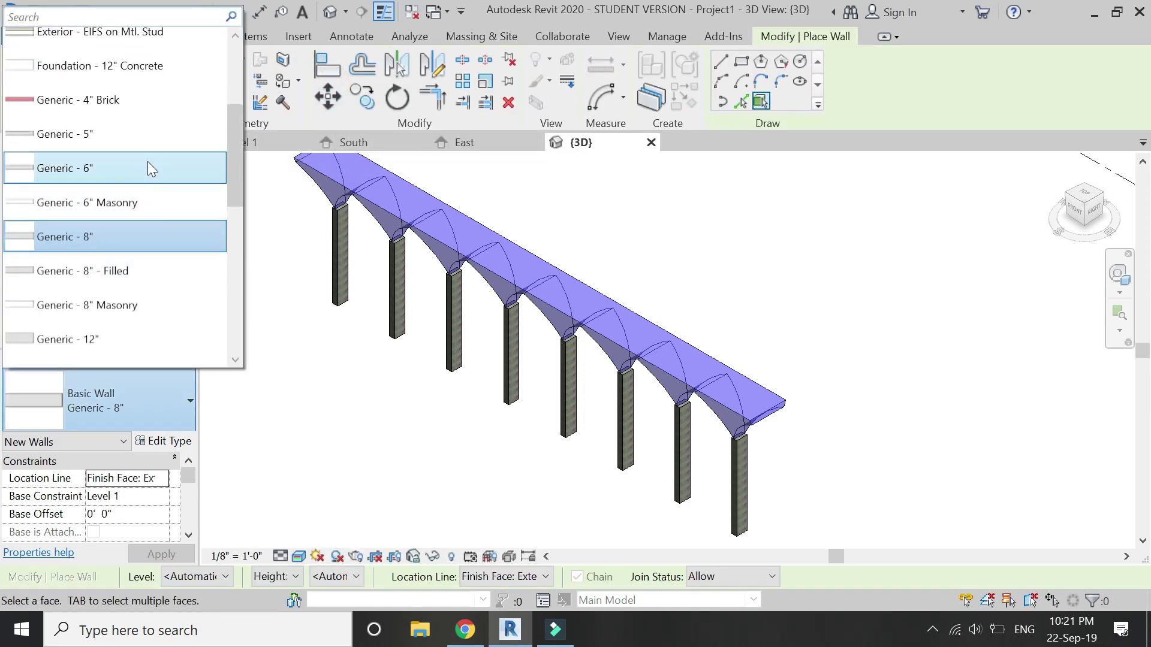
click(167, 168)
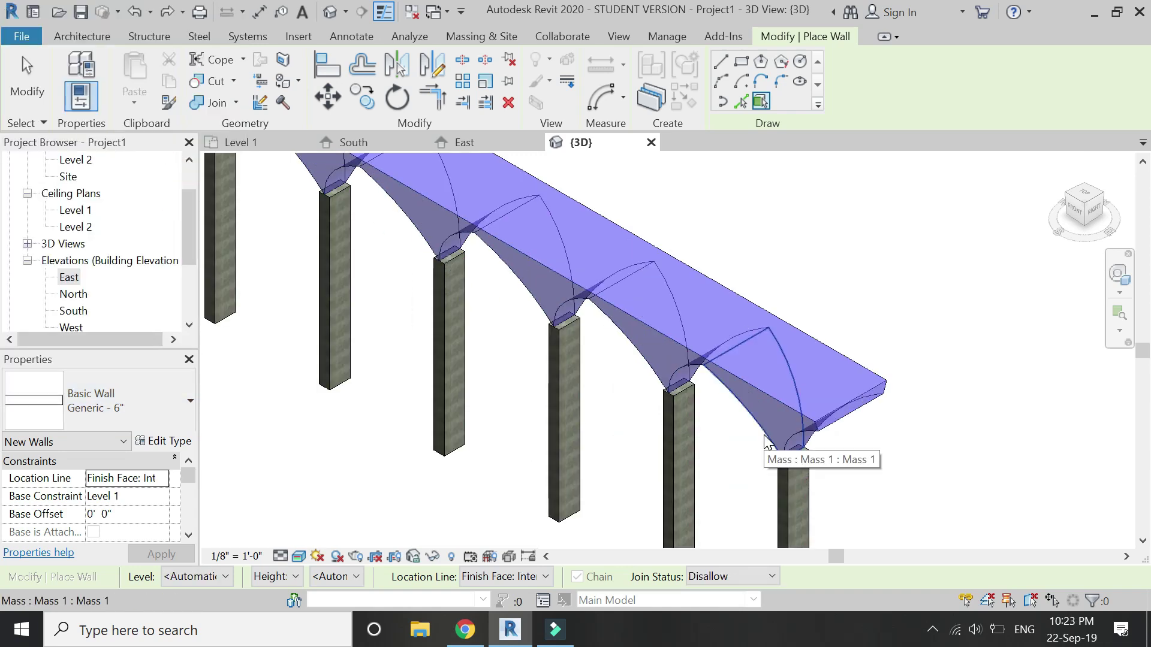
Step: Place Generic - 6" walls on the arched mass faces springing from the two rightmost columns, unjoining the elements each time
scroll(779, 444, up, 5)
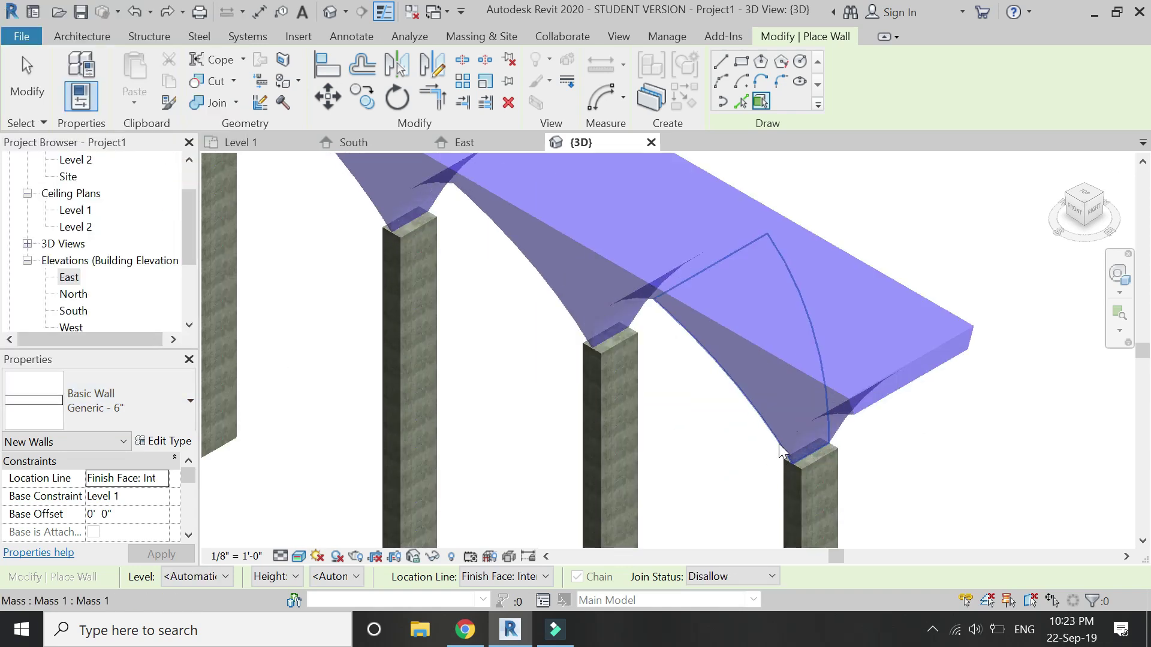
click(805, 429)
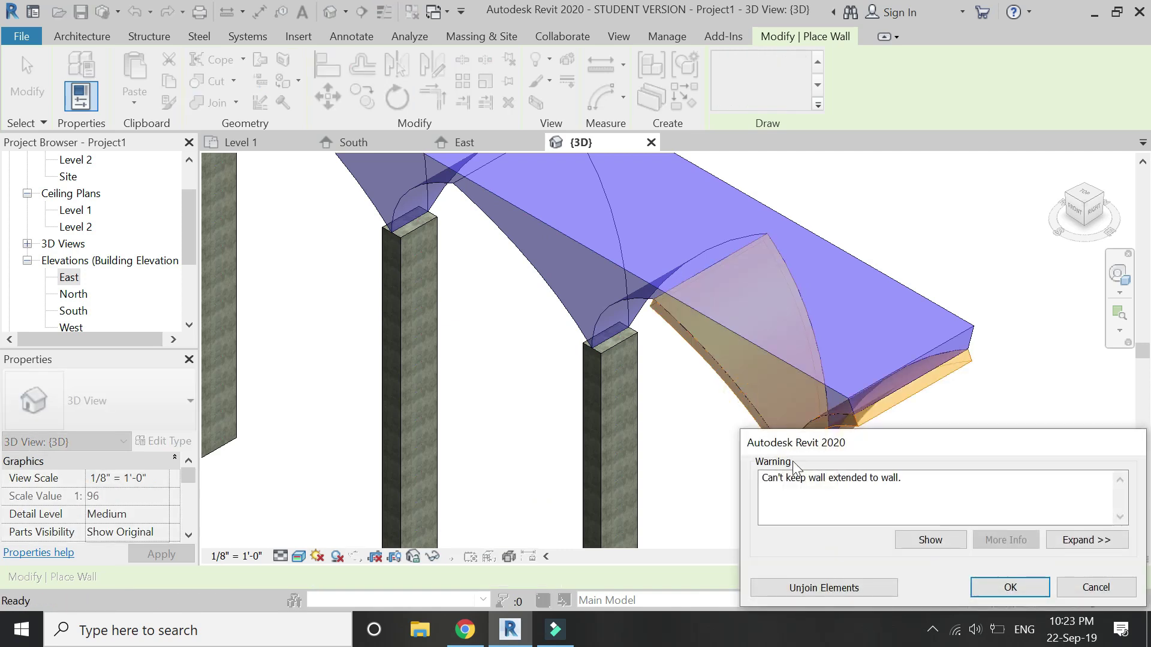
click(824, 587)
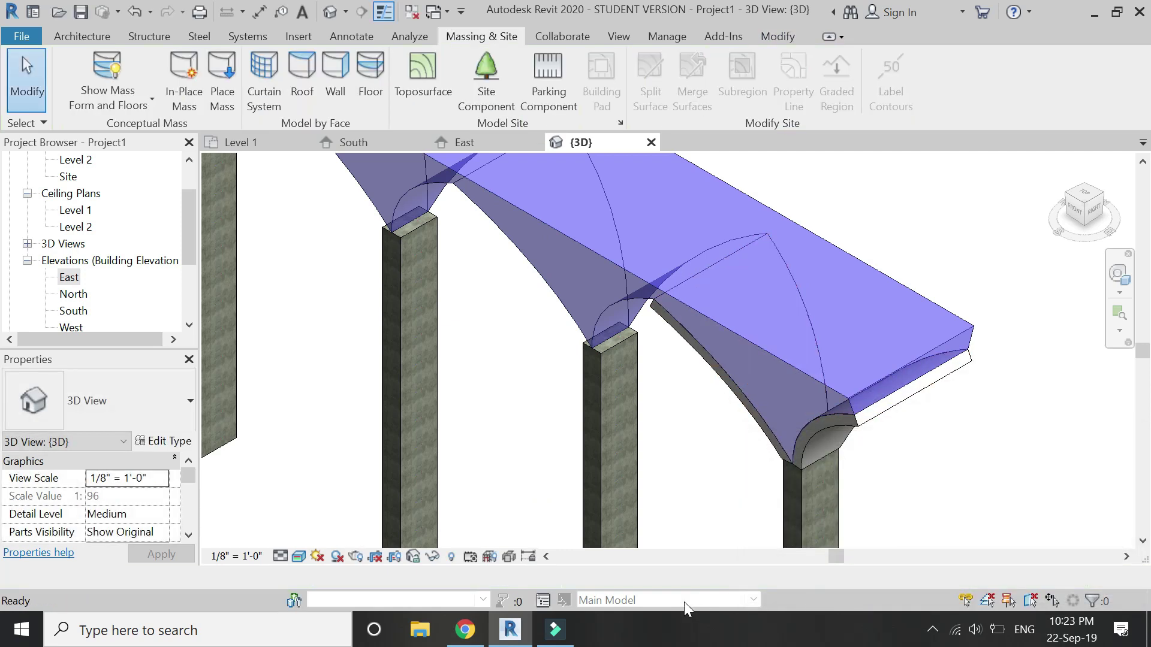
click(328, 67)
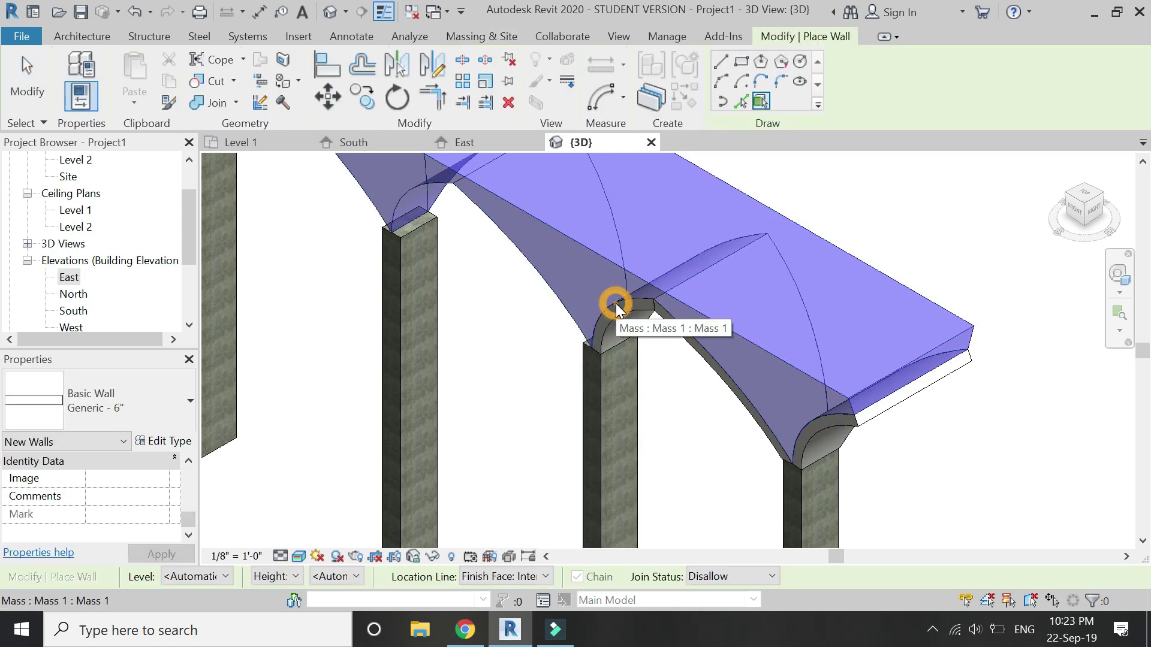
click(521, 253)
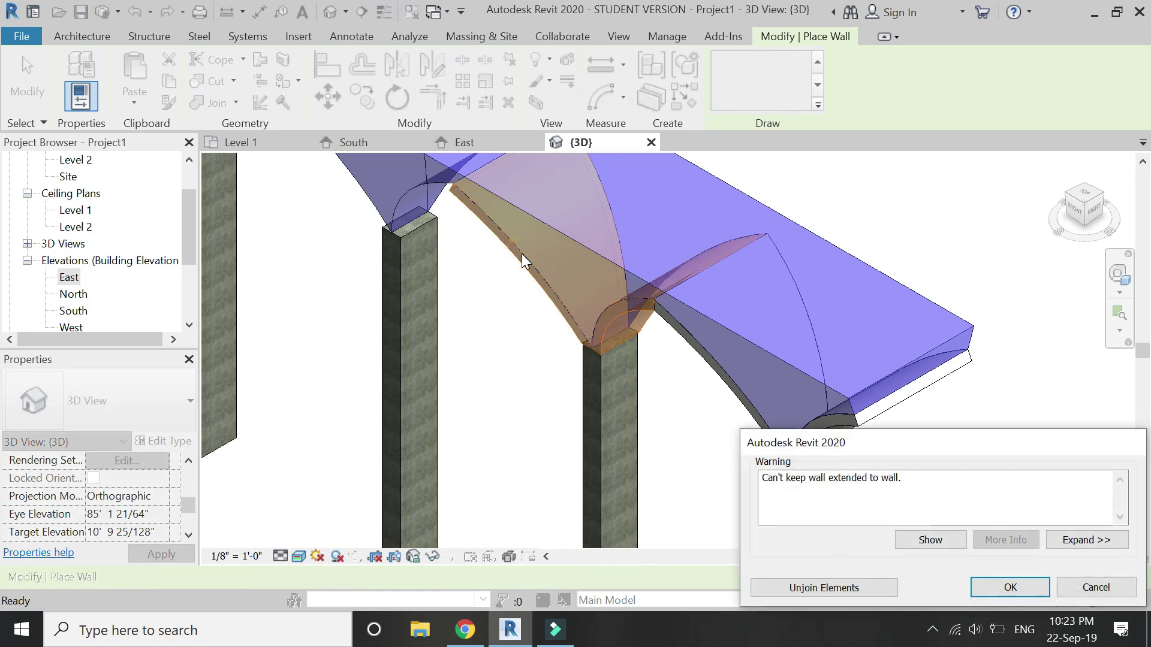
click(881, 590)
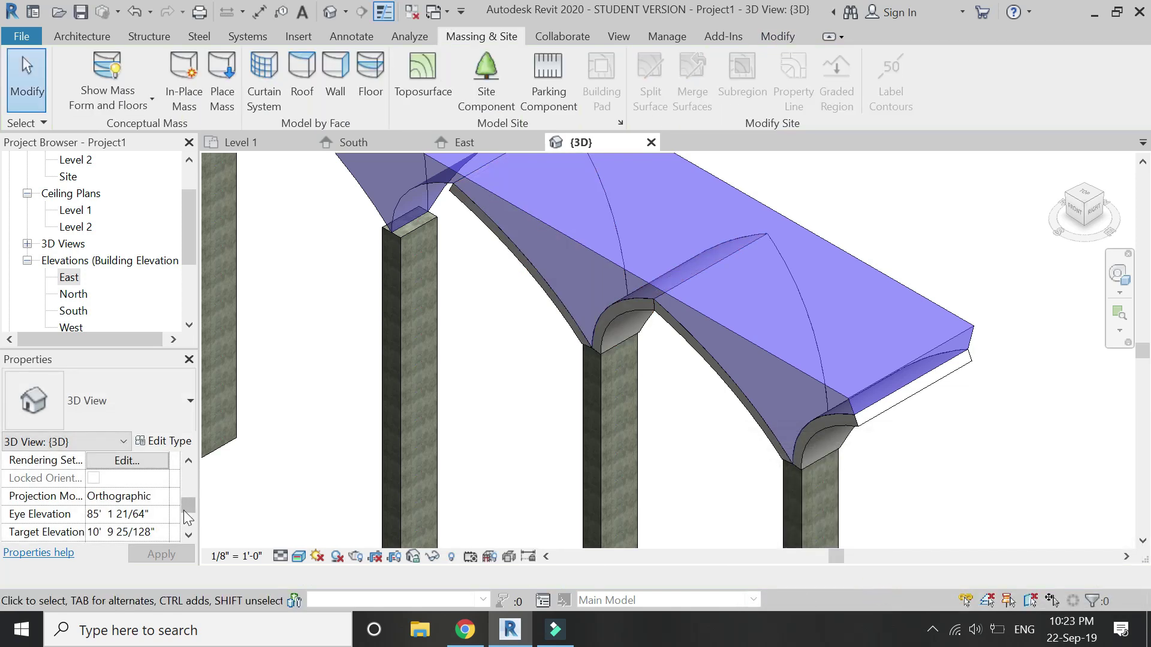
Step: Place a wall on the arched mass face springing from the third column from the right end, unjoining the elements
click(336, 67)
scroll(604, 409, down, 4)
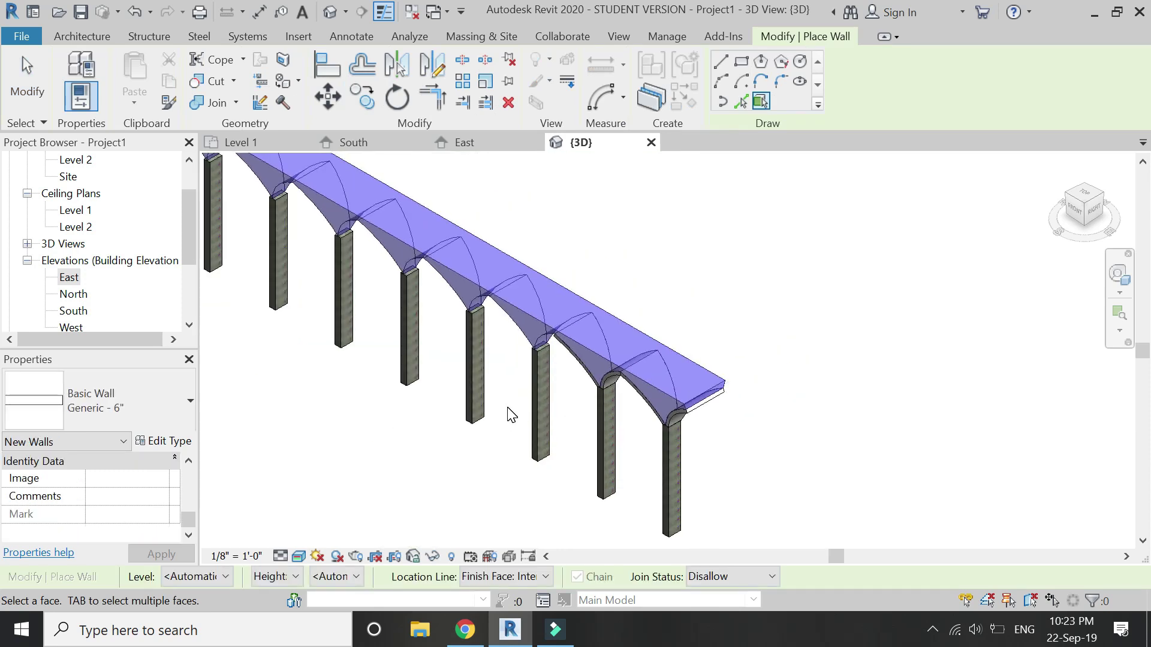
scroll(491, 332, up, 3)
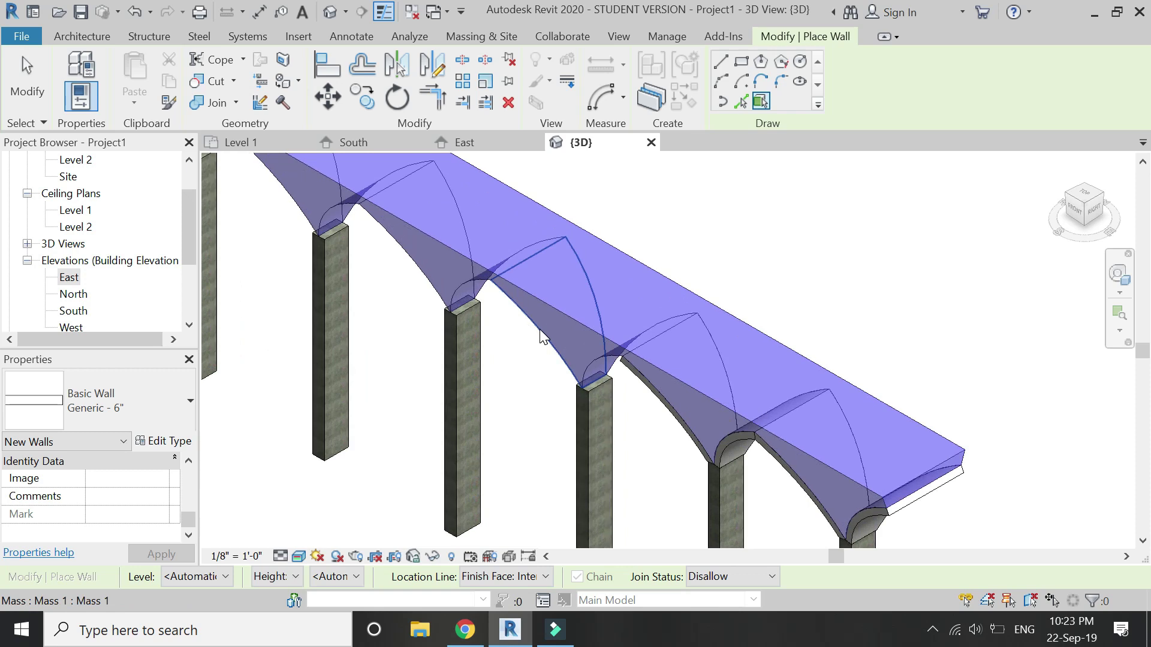
click(600, 369)
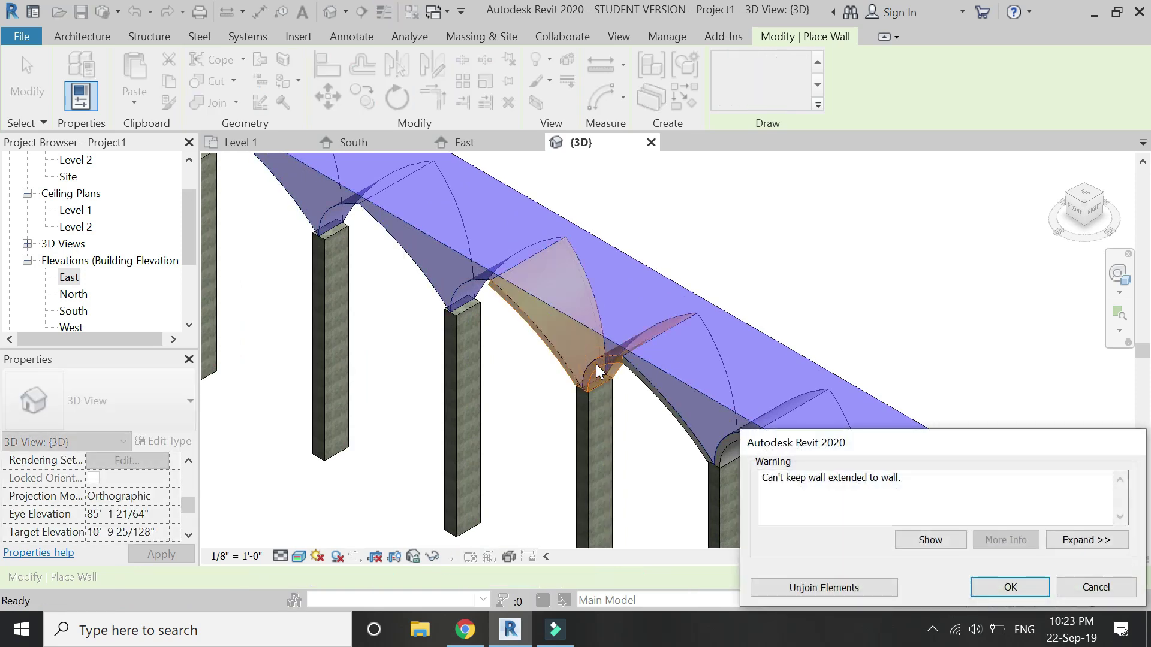
click(880, 589)
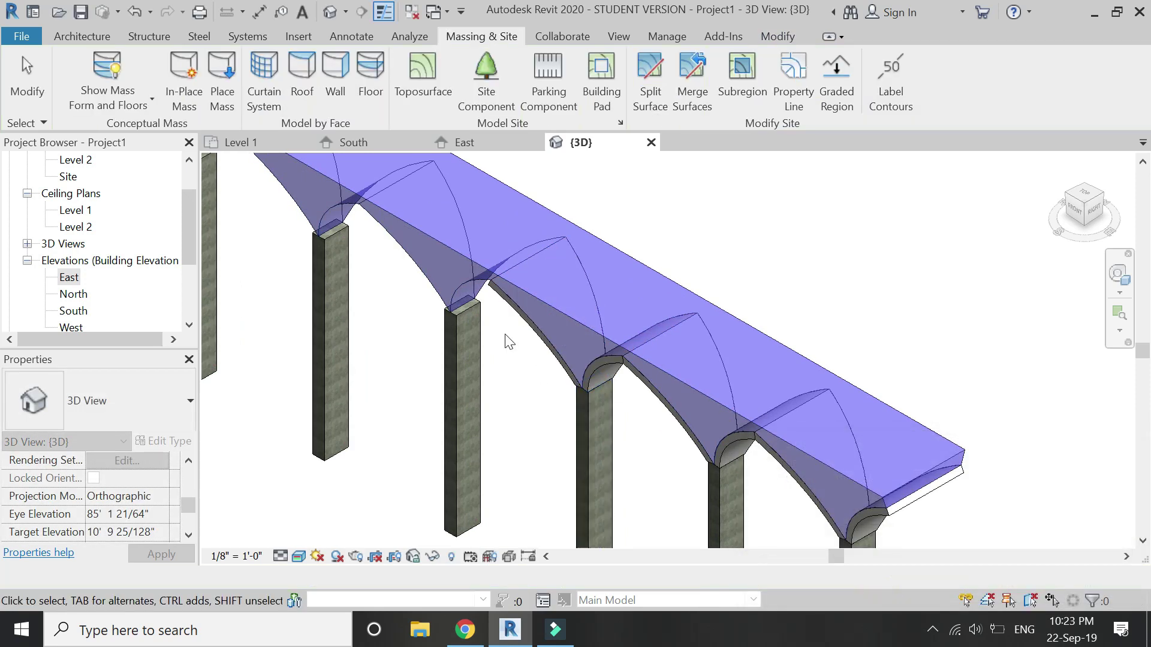
Step: Place further Generic - 6" walls by face on the arched mass faces along the row, through to the upper end column
key(Return)
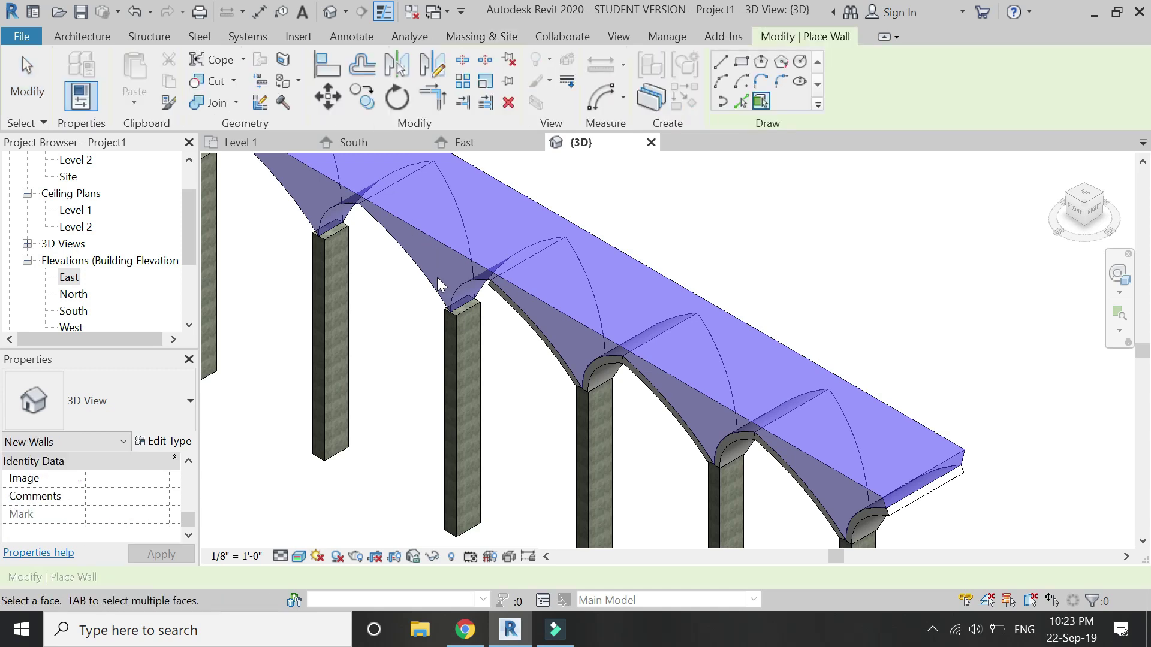
scroll(653, 396, down, 3)
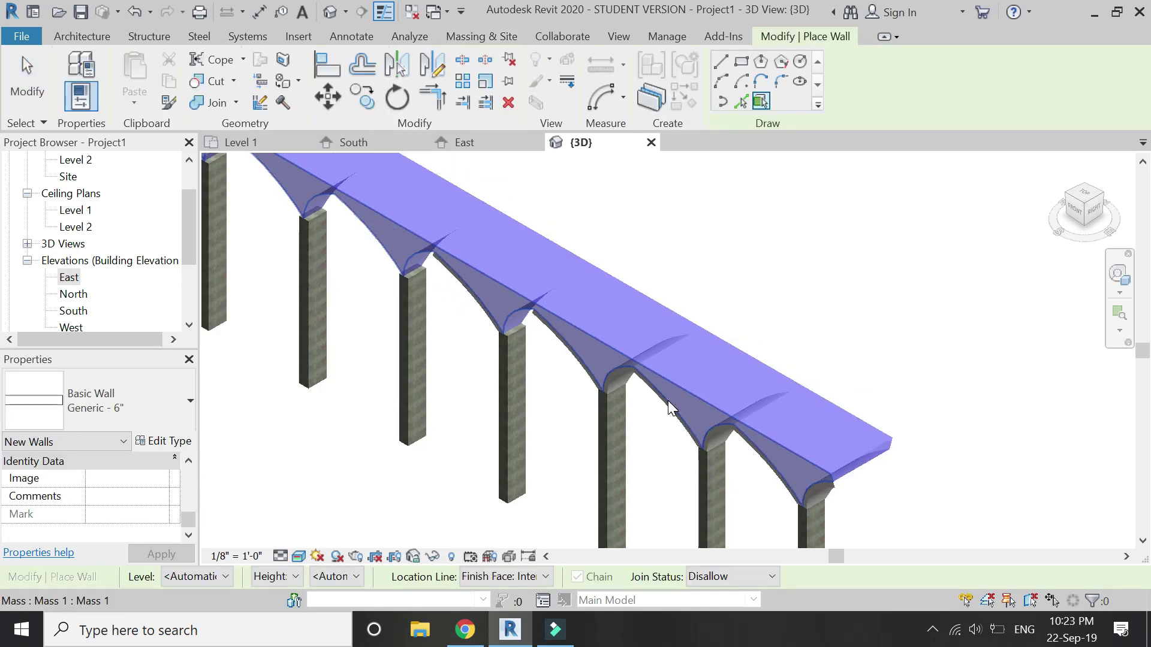
scroll(438, 266, up, 5)
scroll(447, 282, down, 4)
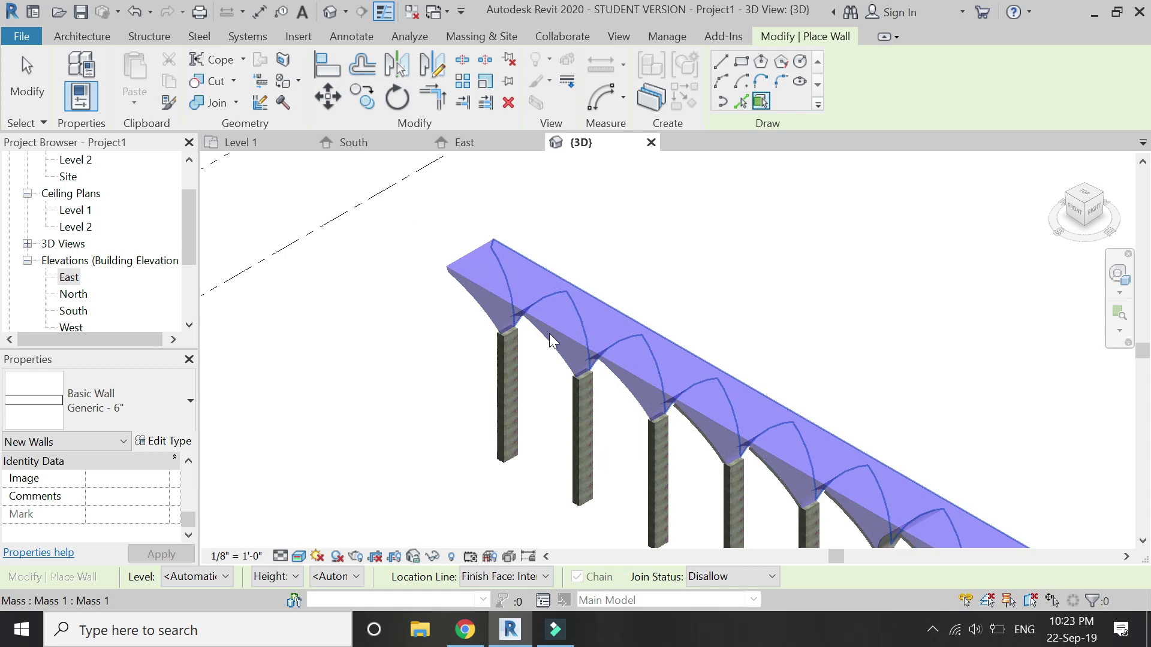
click(558, 371)
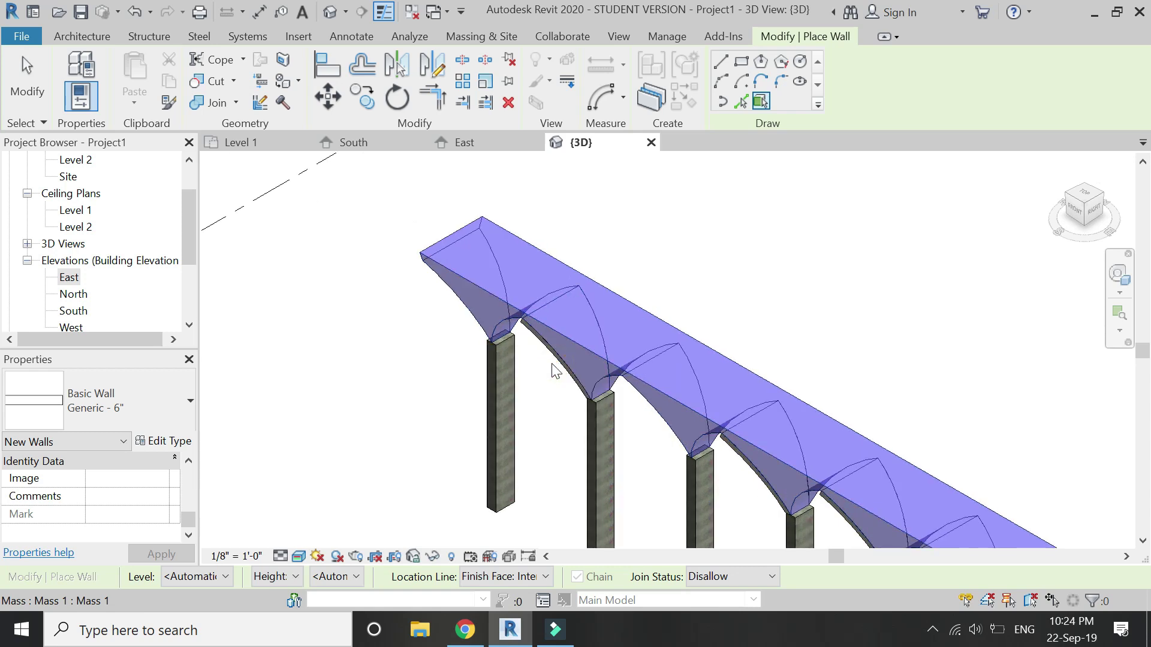
click(471, 322)
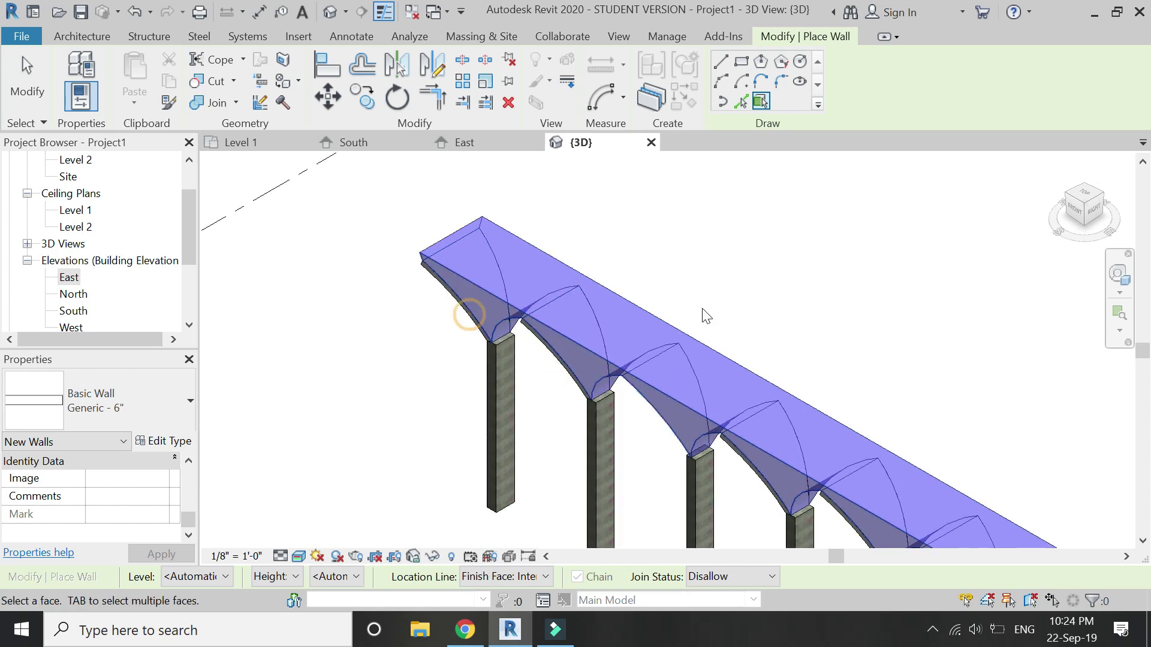
Step: From the opposite side, place a wall on the arched mass face at the fifth column from the near end, unjoining the elements
click(1069, 201)
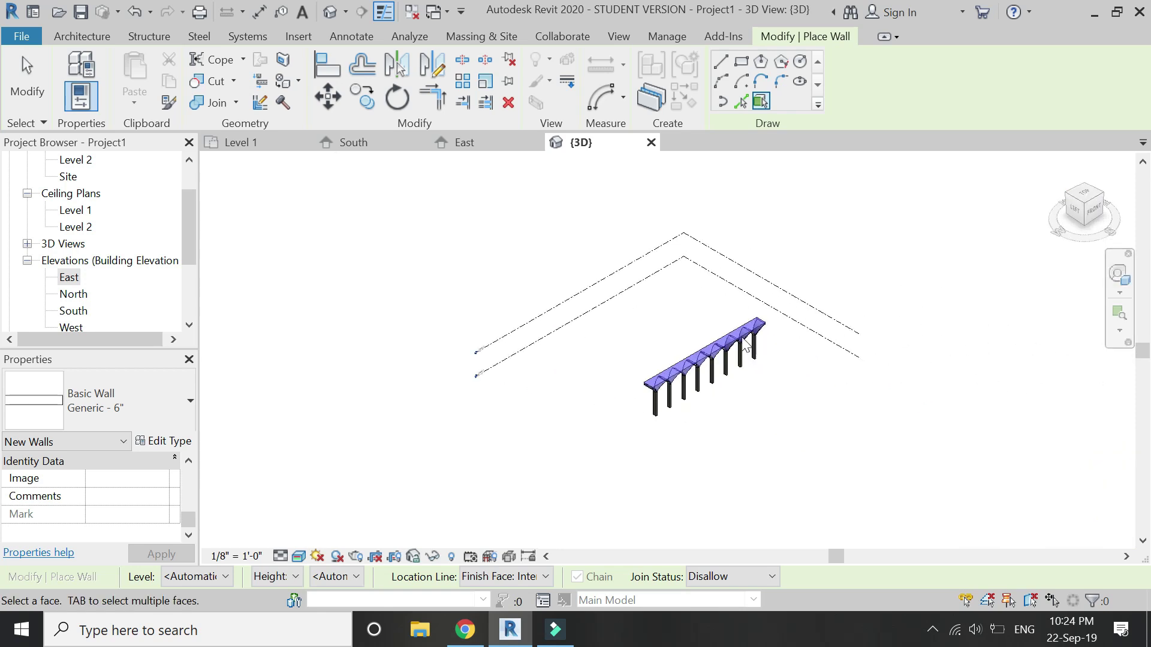
scroll(691, 393, up, 4)
scroll(812, 291, down, 3)
scroll(675, 345, up, 3)
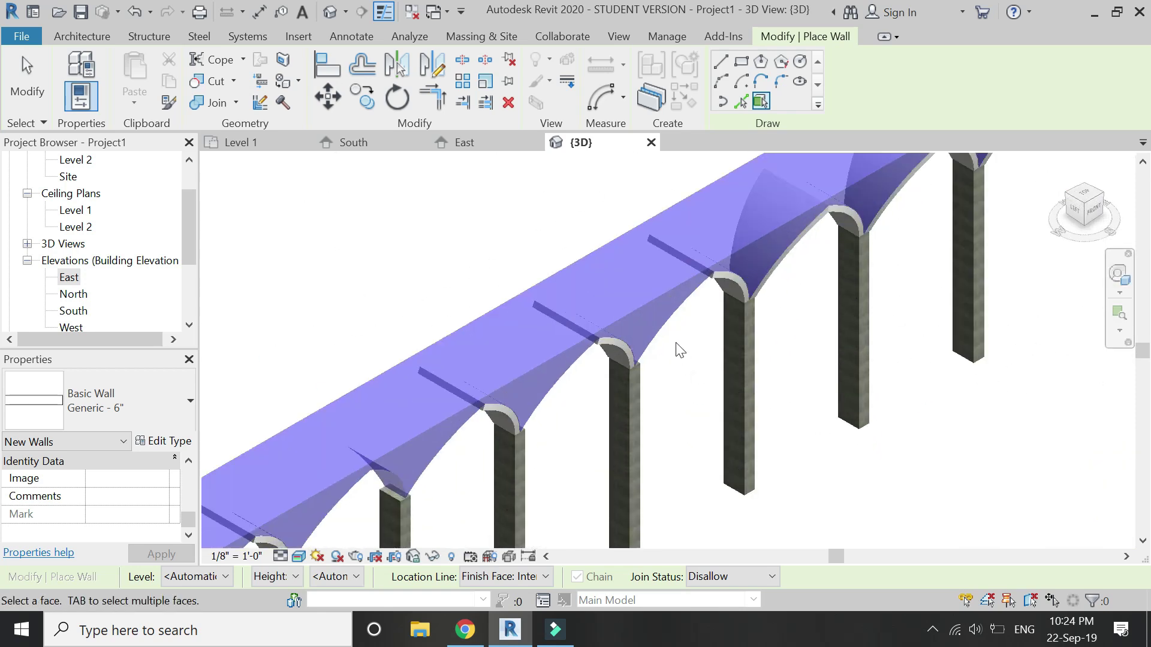
click(669, 331)
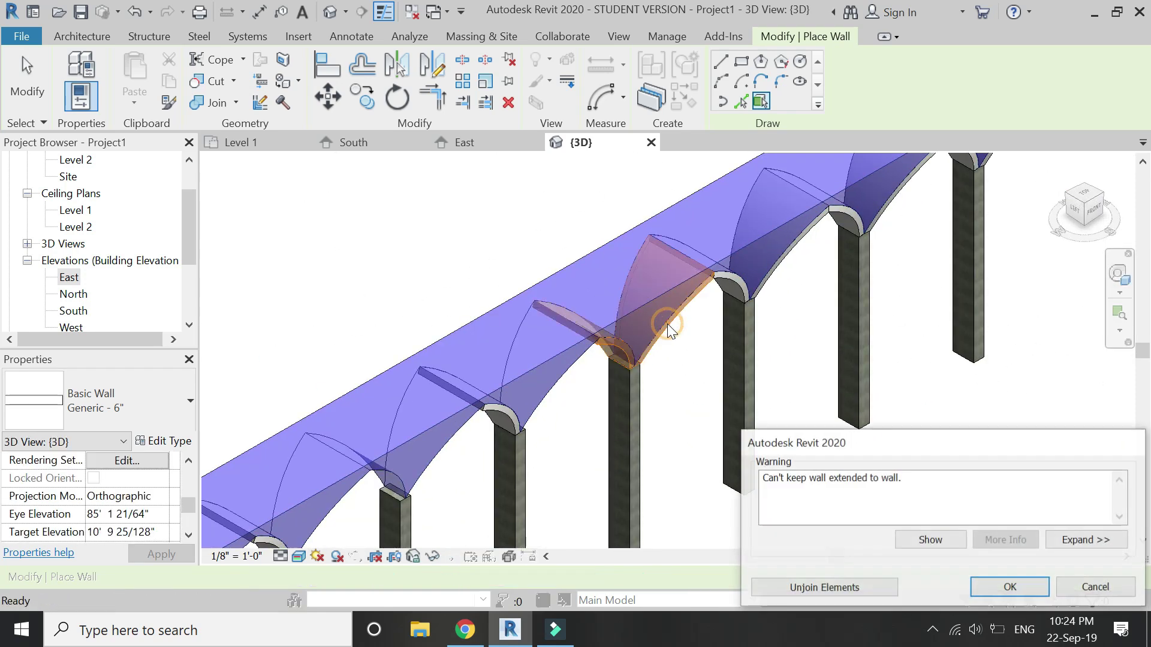
click(804, 586)
key(Escape)
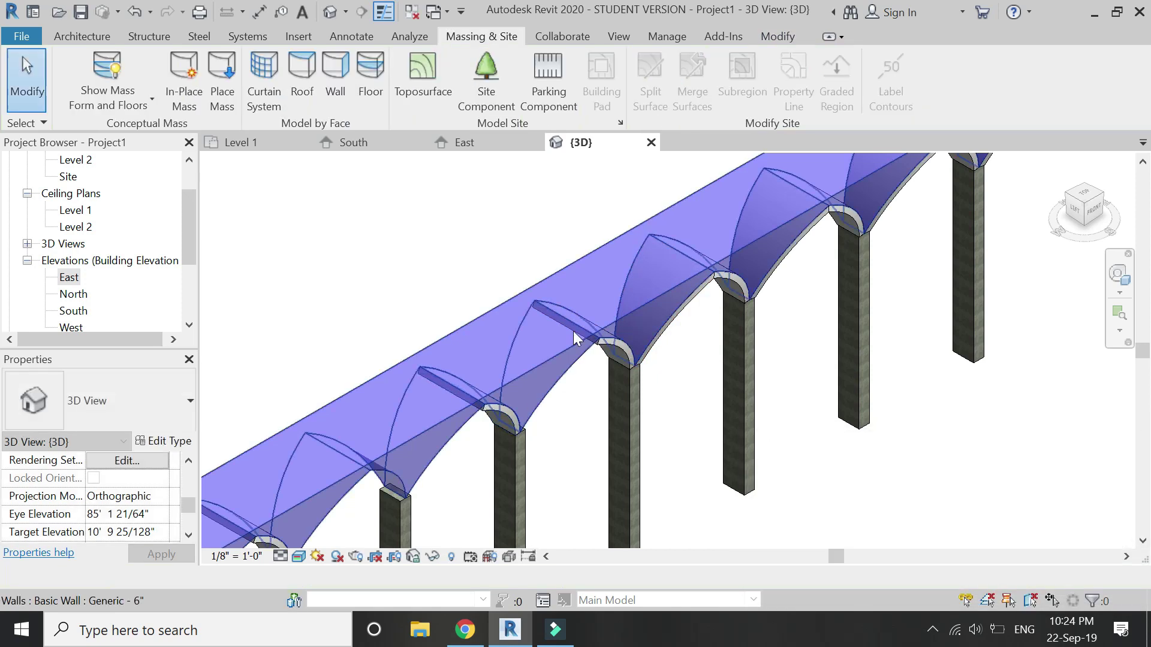
Step: Place a Generic - 6" wall on the arched mass face at the fourth column from the near end, unjoining the elements
click(330, 63)
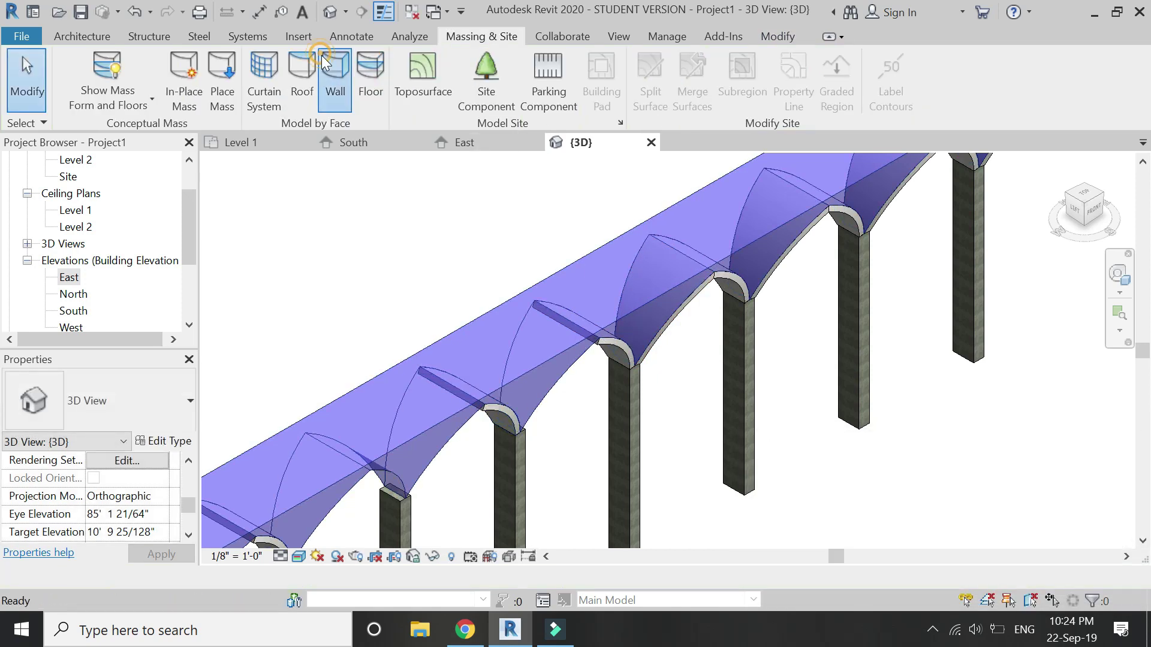
click(566, 373)
click(824, 587)
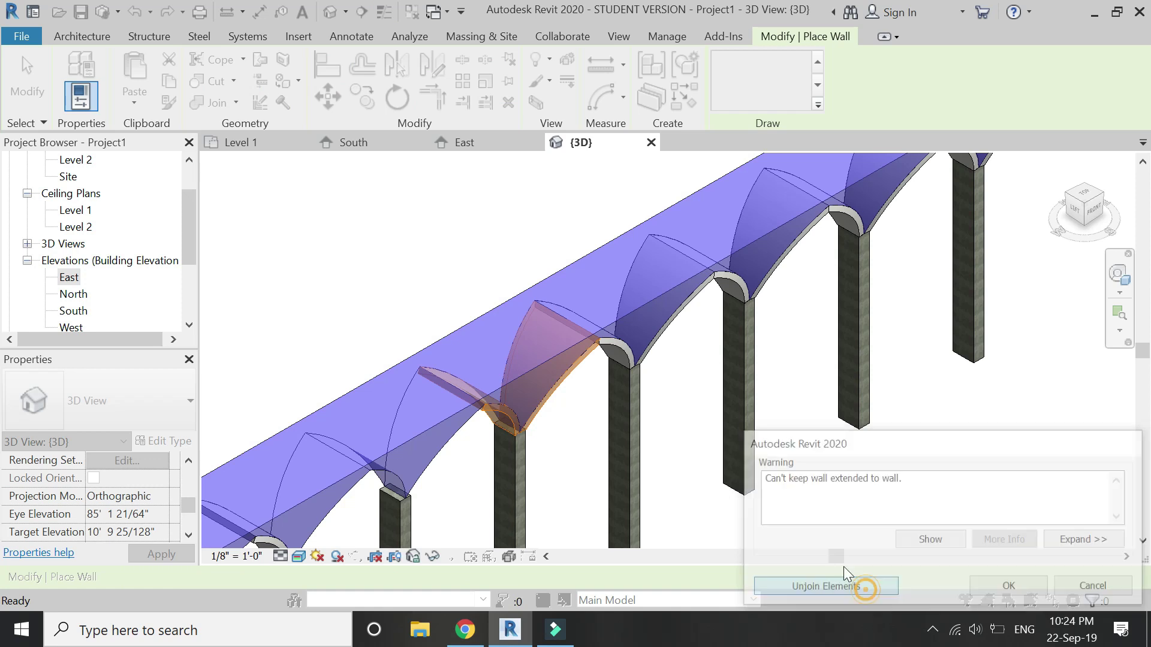
key(Escape)
scroll(690, 294, down, 2)
scroll(527, 258, up, 2)
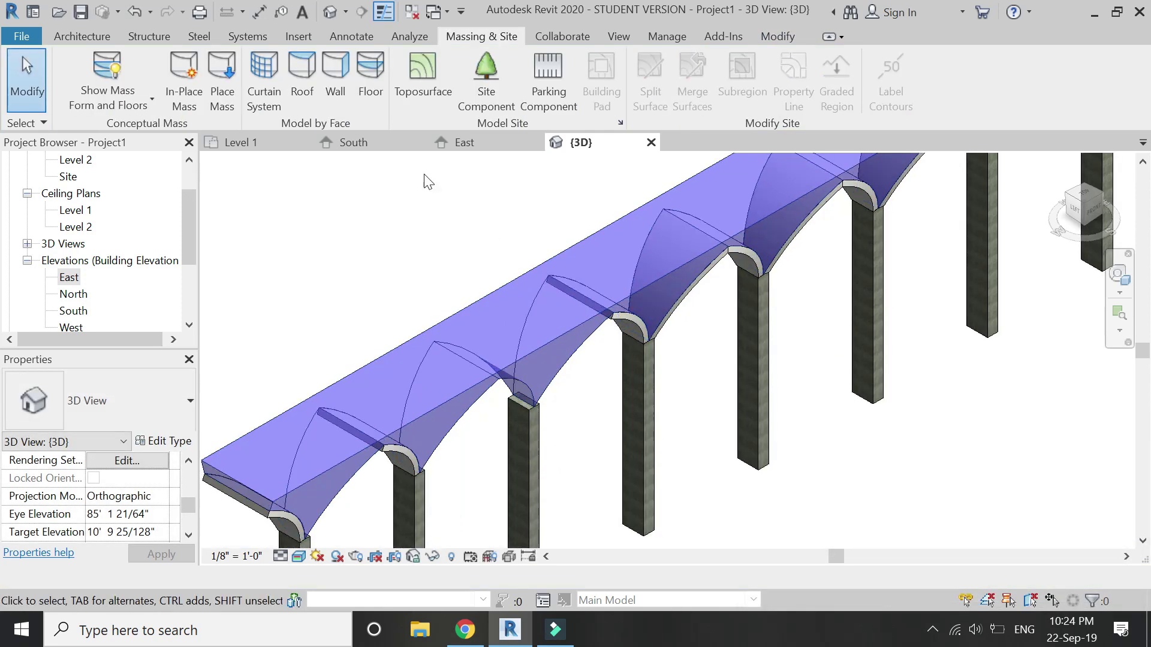
Step: Place a Generic - 6" wall on the arched mass face at the third column from the near end, unjoining the elements
click(332, 71)
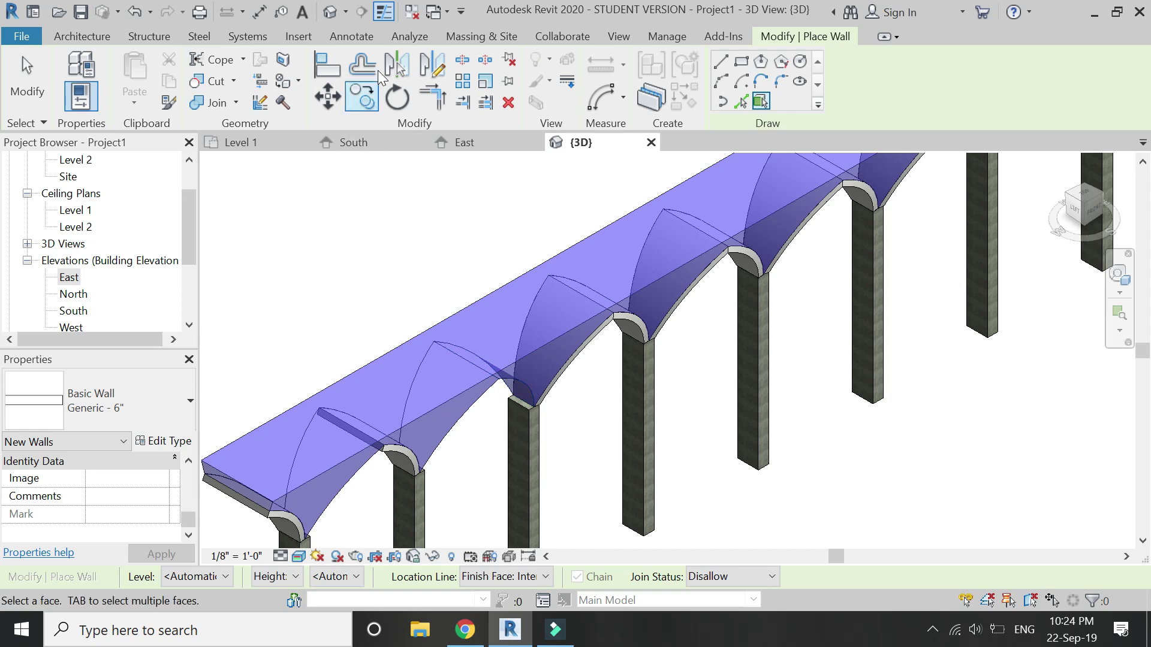
click(476, 36)
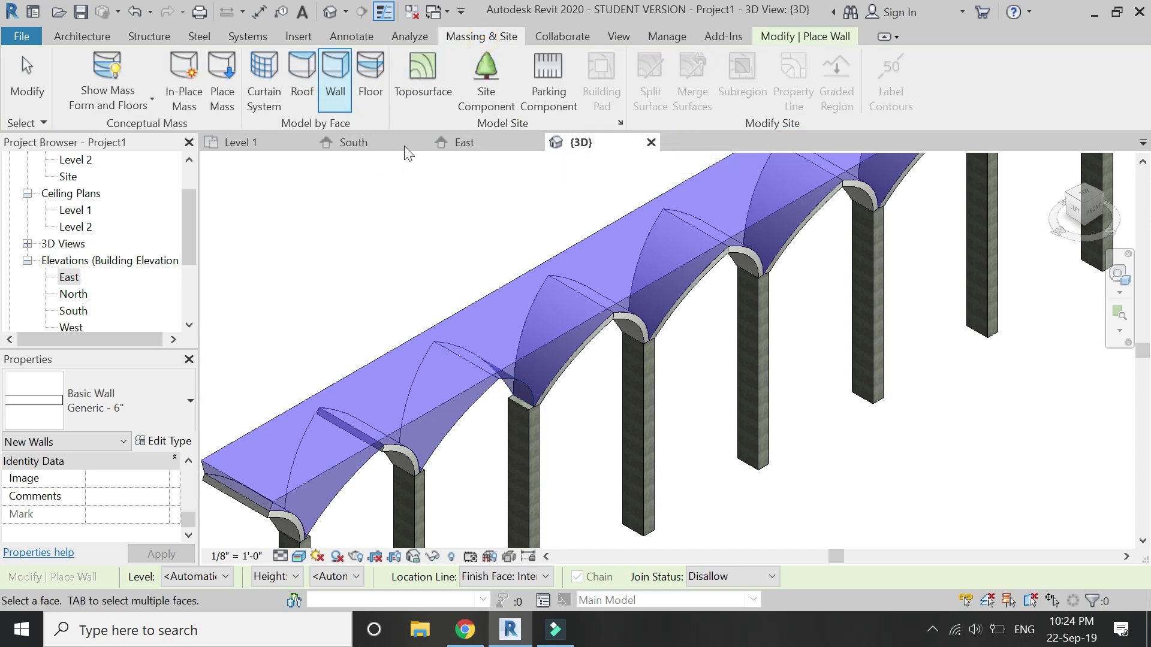
click(517, 385)
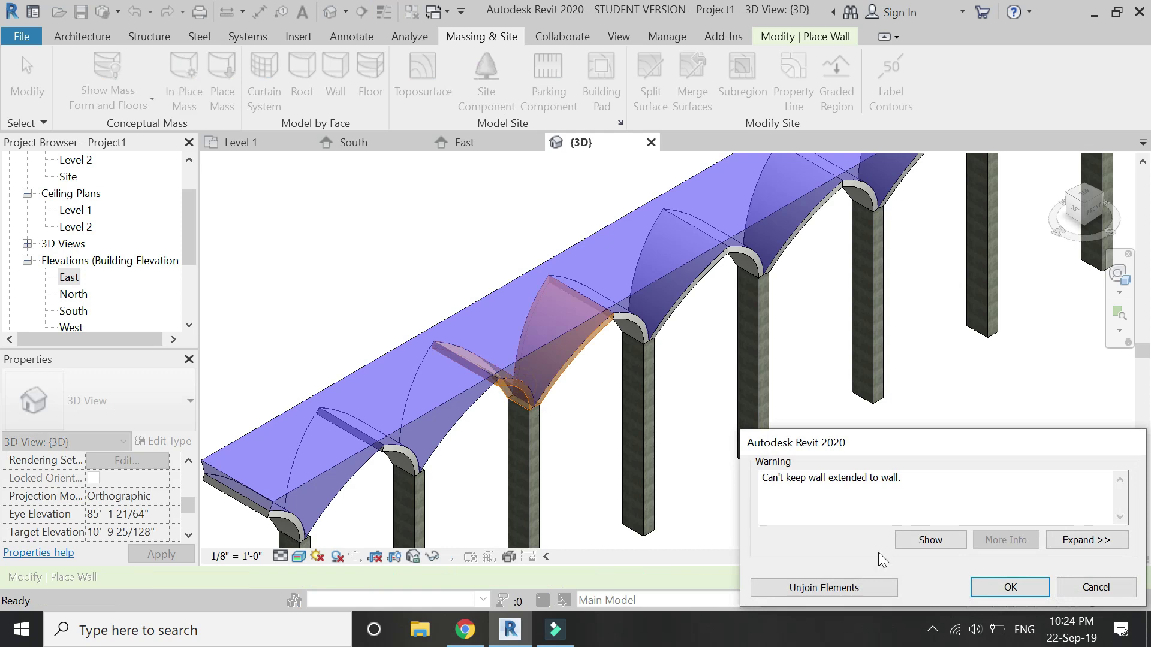
click(883, 588)
key(Escape)
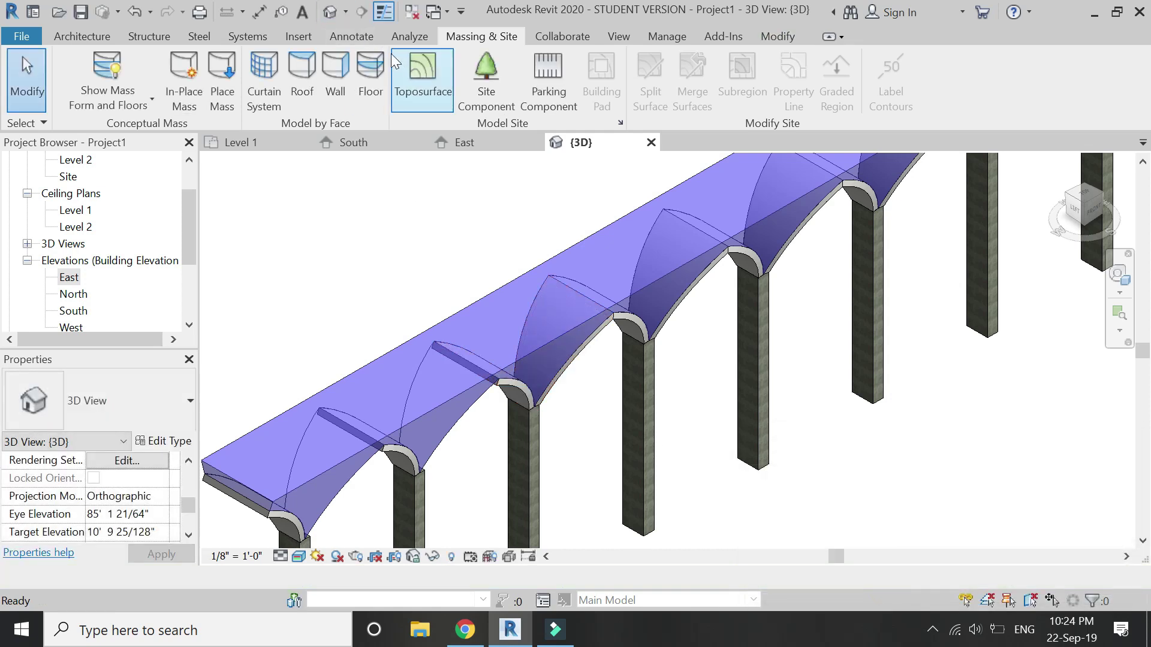
Step: Place Generic - 6" walls on the arched mass faces at the two columns nearest the near end, unjoining the elements each time
click(332, 70)
click(457, 433)
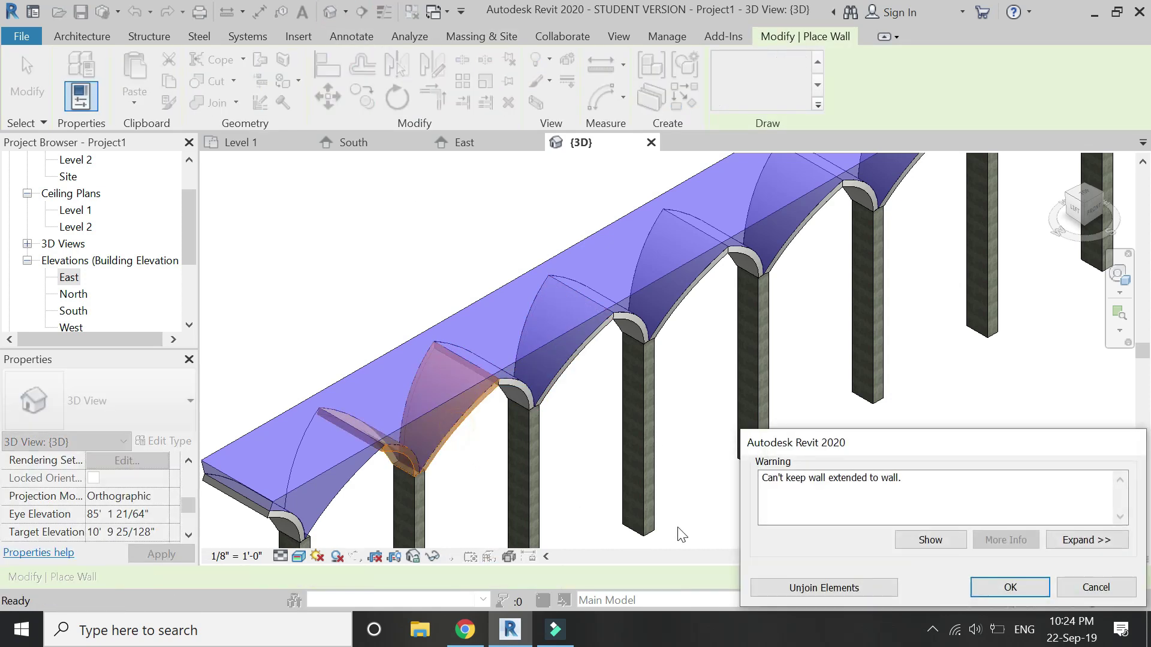
click(804, 594)
key(Escape)
click(336, 74)
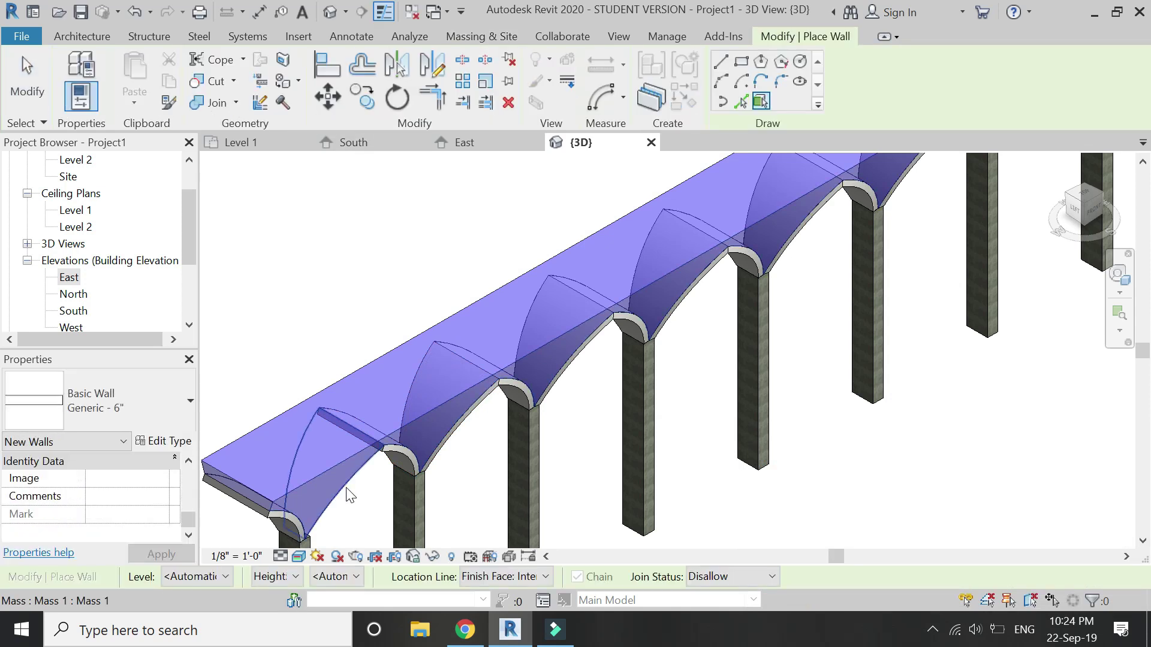
click(351, 495)
click(854, 587)
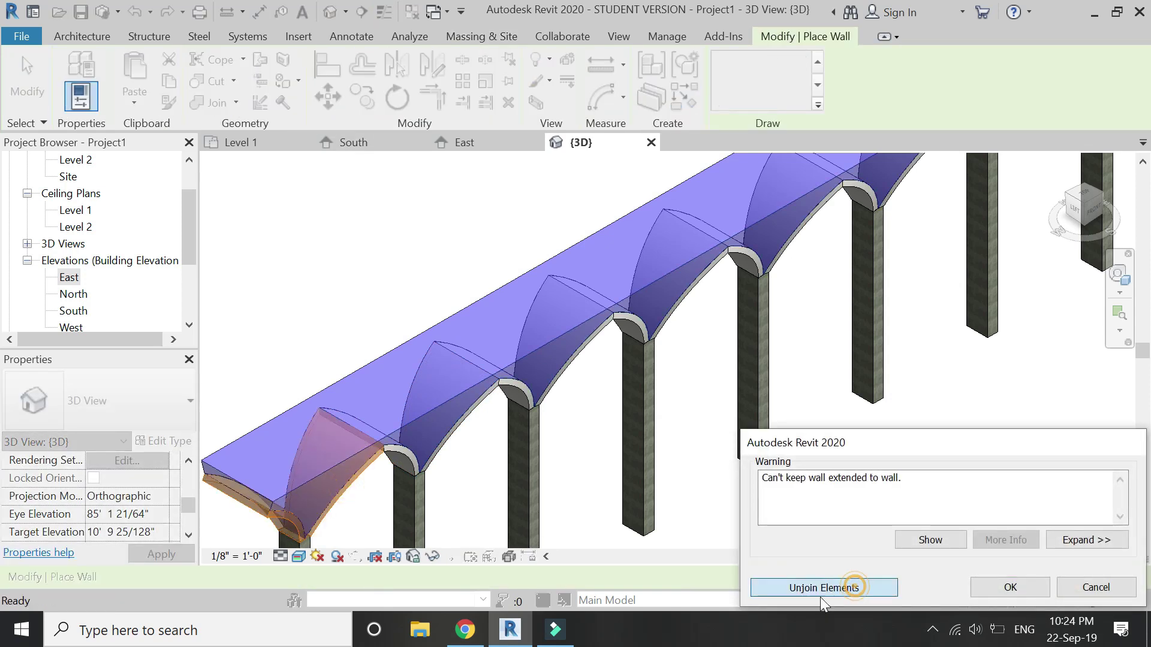
key(Escape)
scroll(535, 318, down, 3)
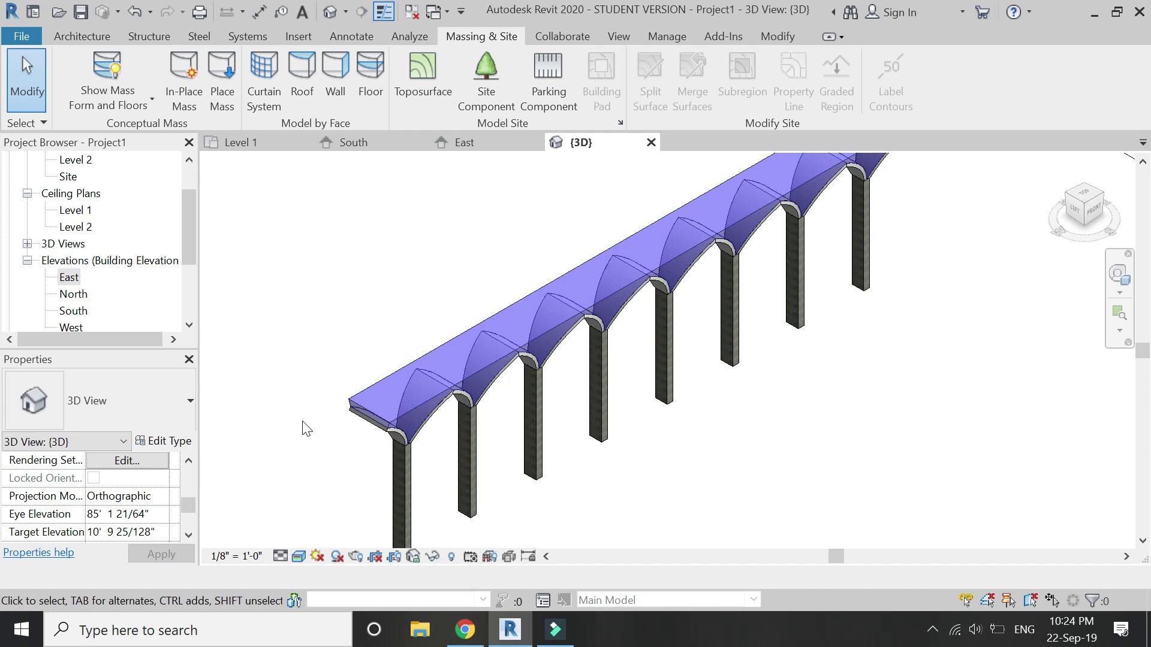
Step: Place a Generic - 6" wall on the mass's long vertical side face with location line Finish Face: Exterior, unjoining the elements
click(333, 72)
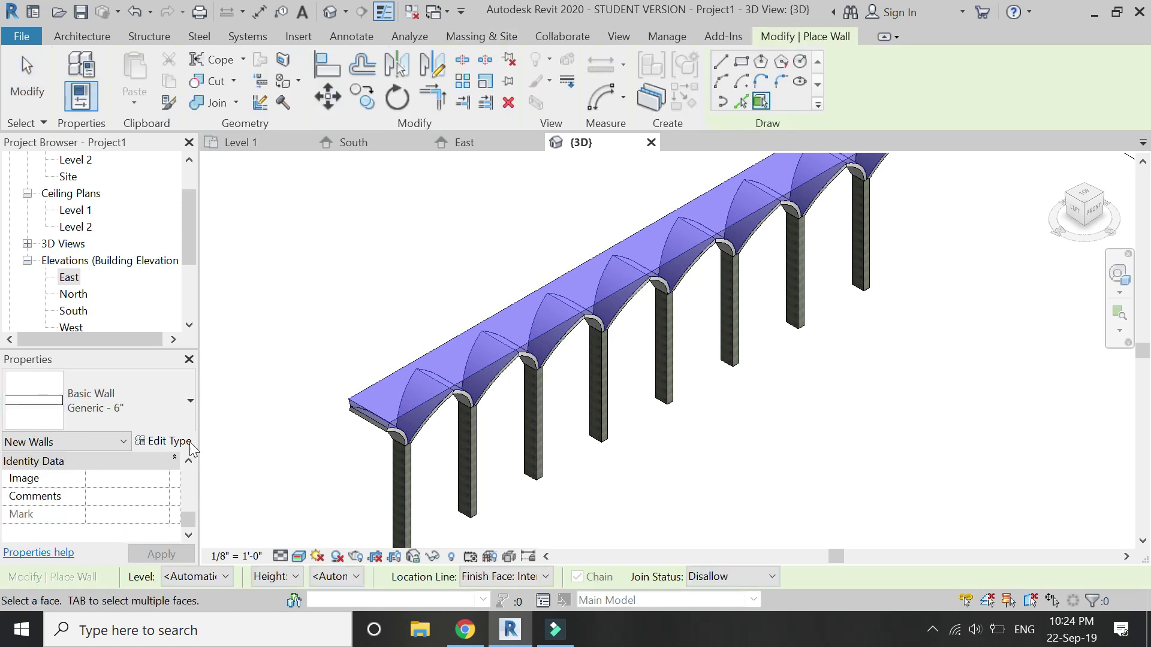
click(495, 39)
scroll(90, 503, up, 5)
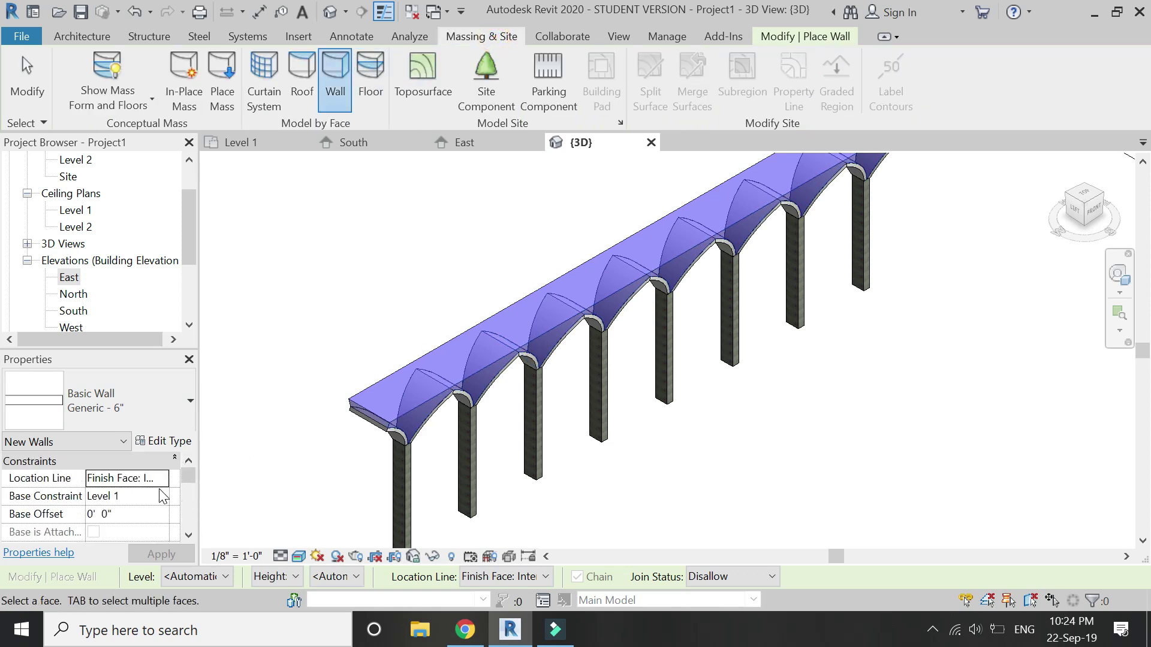
click(163, 478)
click(157, 526)
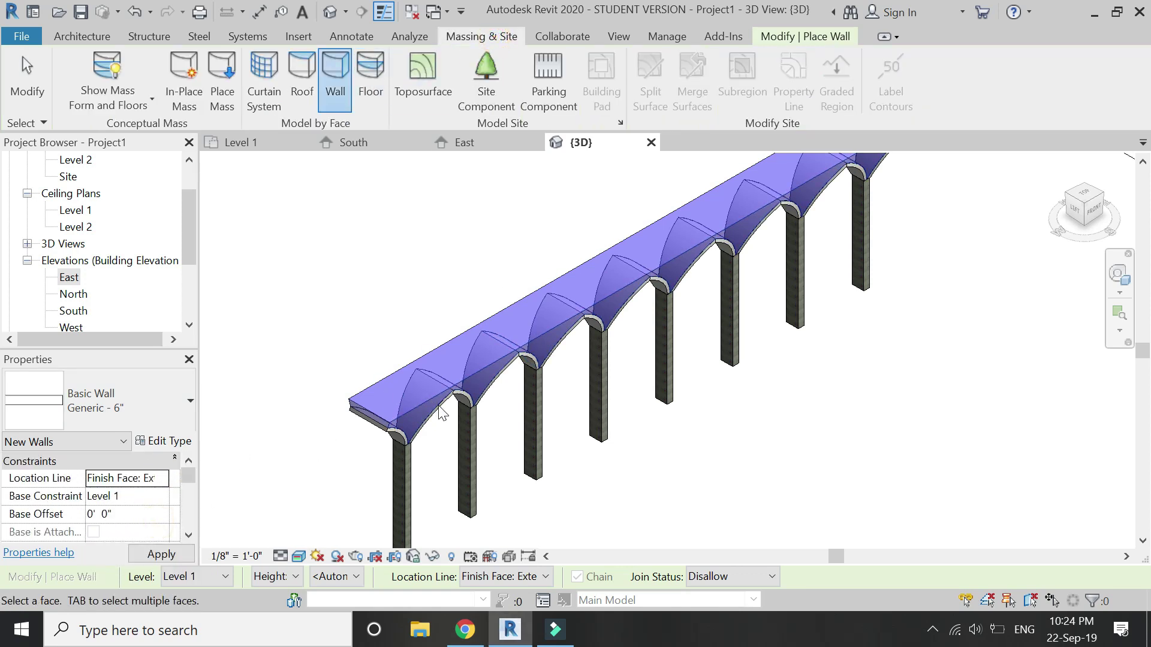
click(421, 411)
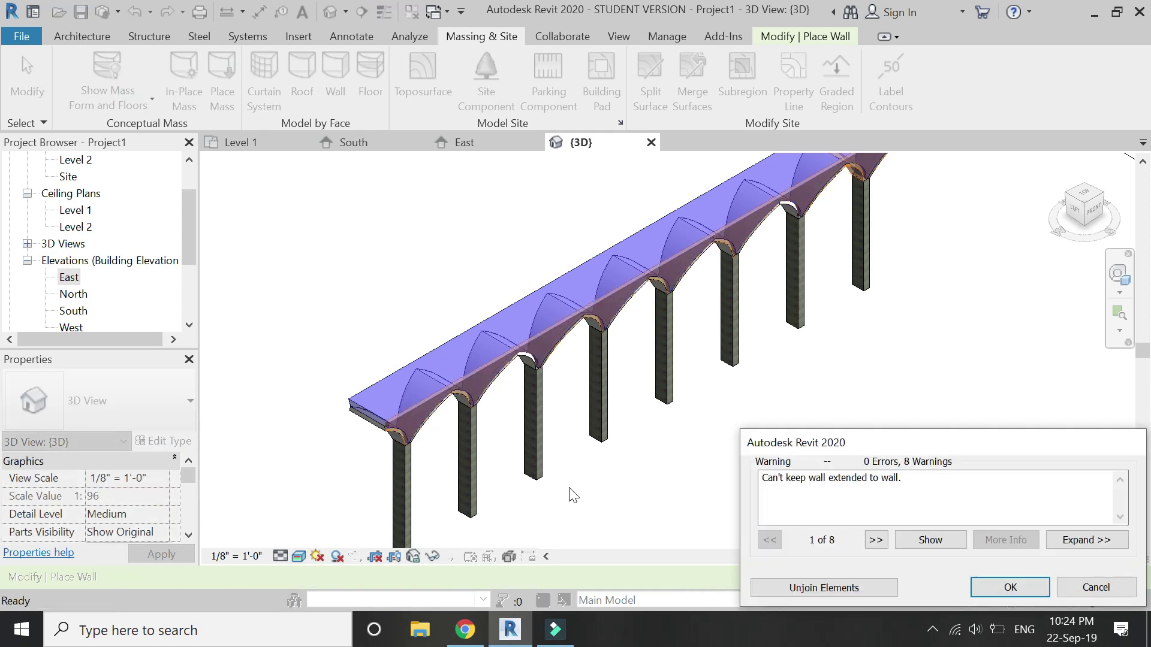
click(849, 588)
scroll(392, 411, up, 5)
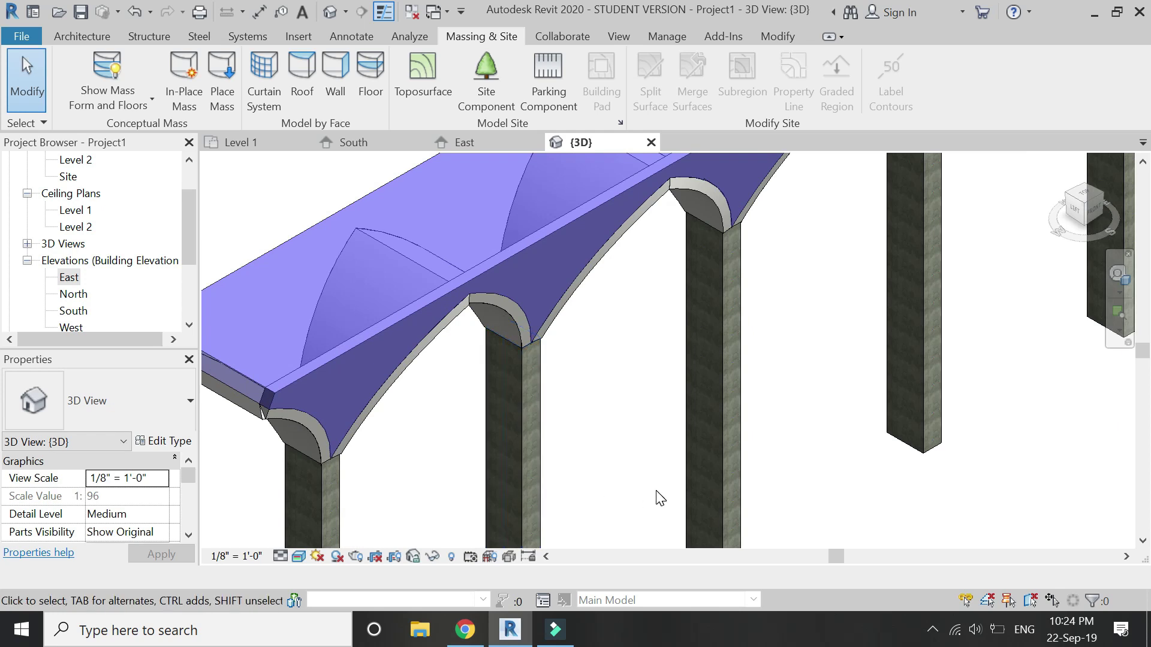
Step: Place a wall by face on the opposite long vertical side of the mass and unjoin the elements
scroll(647, 493, down, 3)
shift+middle_drag(646, 493, 684, 420)
scroll(707, 372, down, 5)
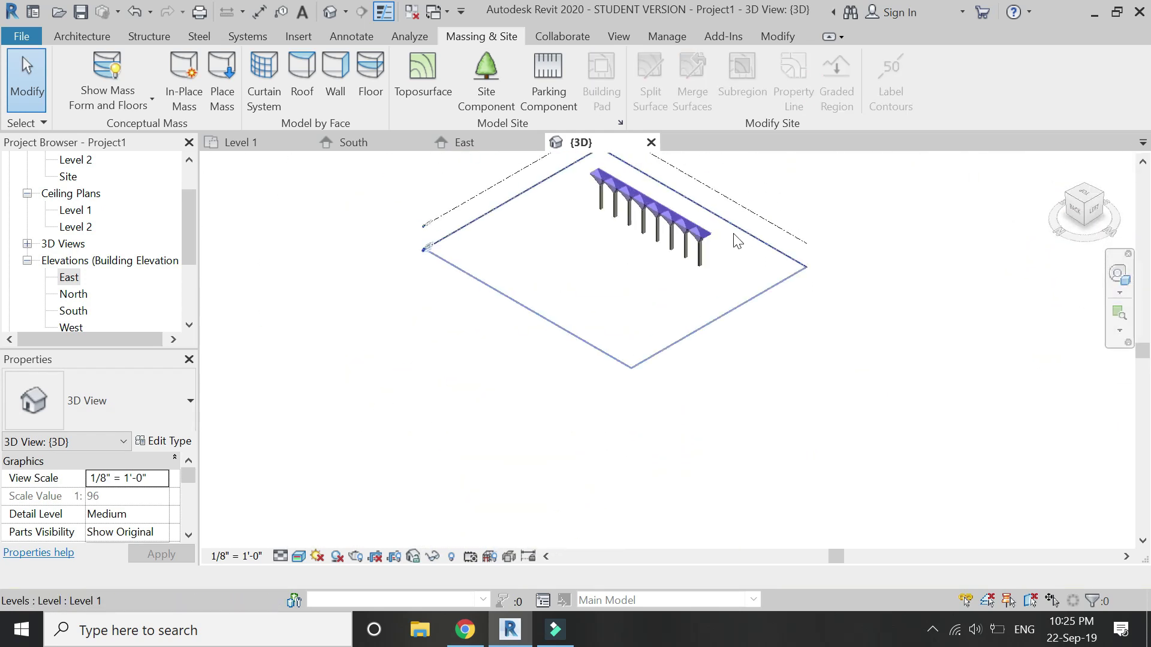
shift+middle_drag(713, 359, 736, 323)
scroll(736, 324, up, 6)
click(328, 74)
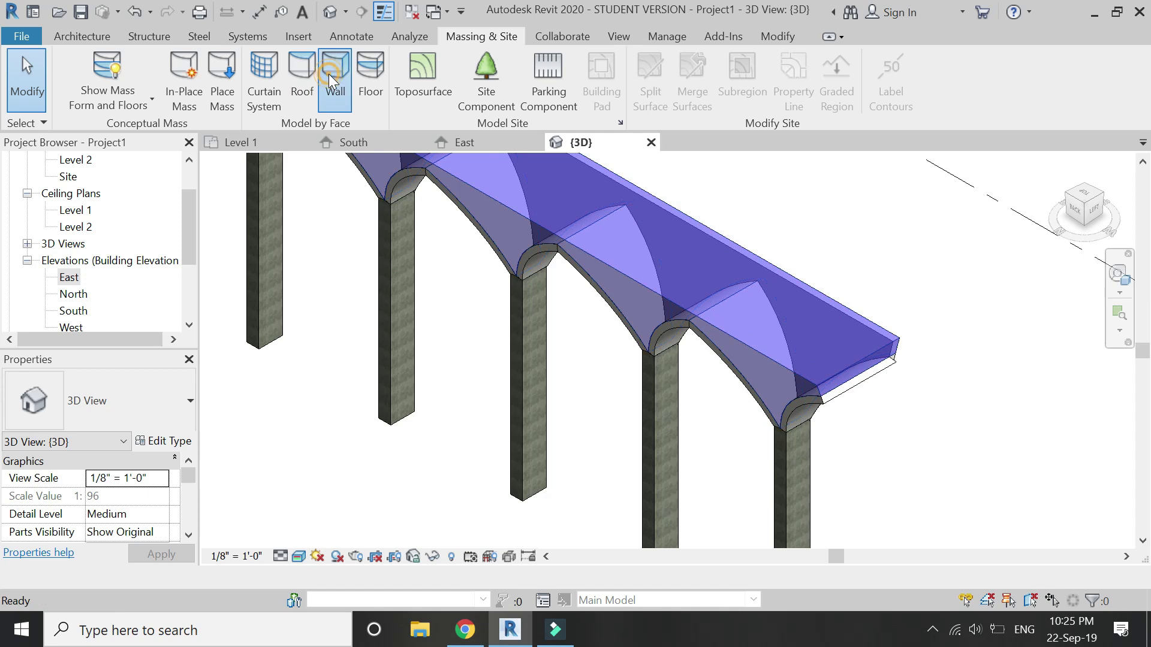
click(793, 373)
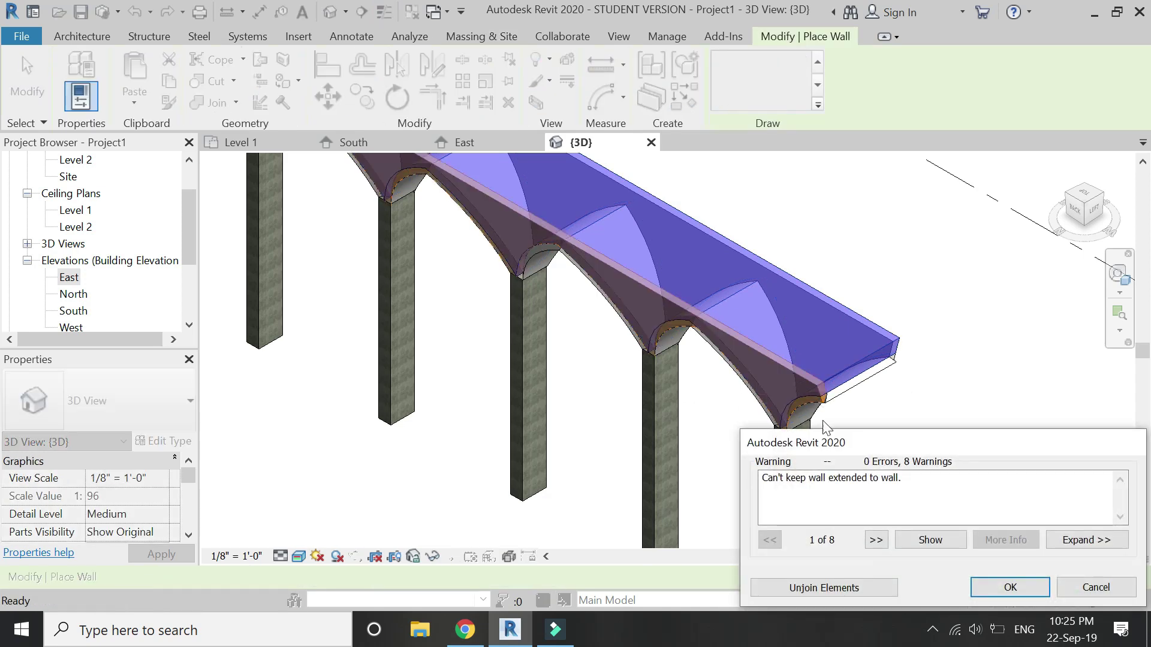
click(862, 586)
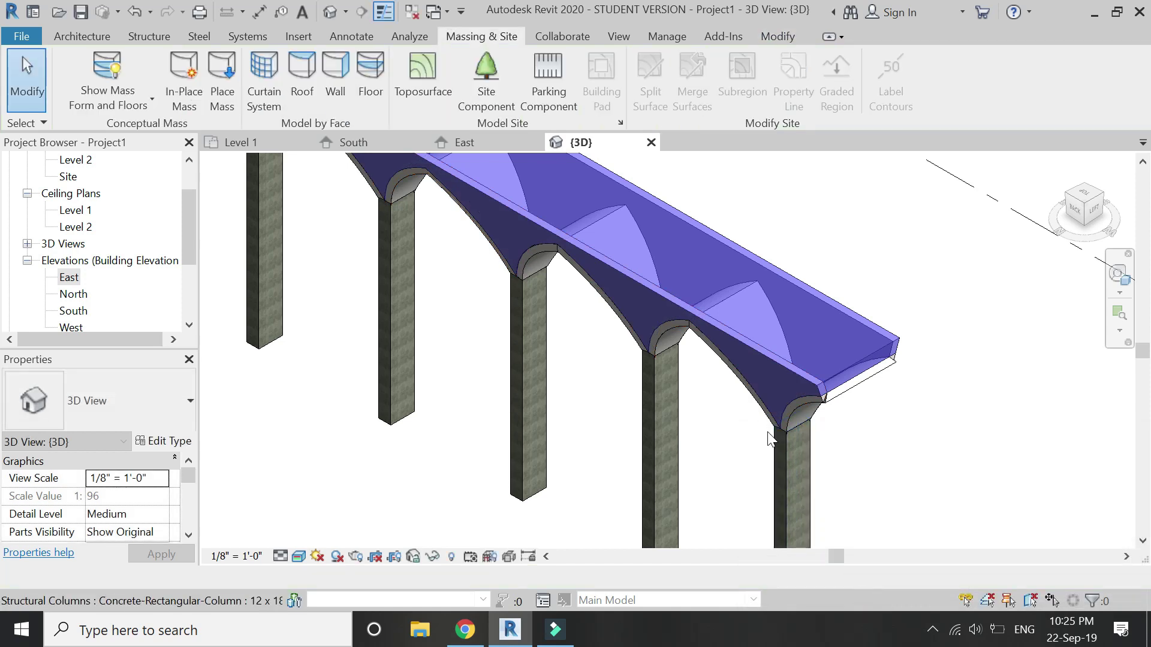
Step: Create a Basic Roof Generic - 12" by face on the mass's top face, referenced to Level 2
scroll(863, 379, up, 3)
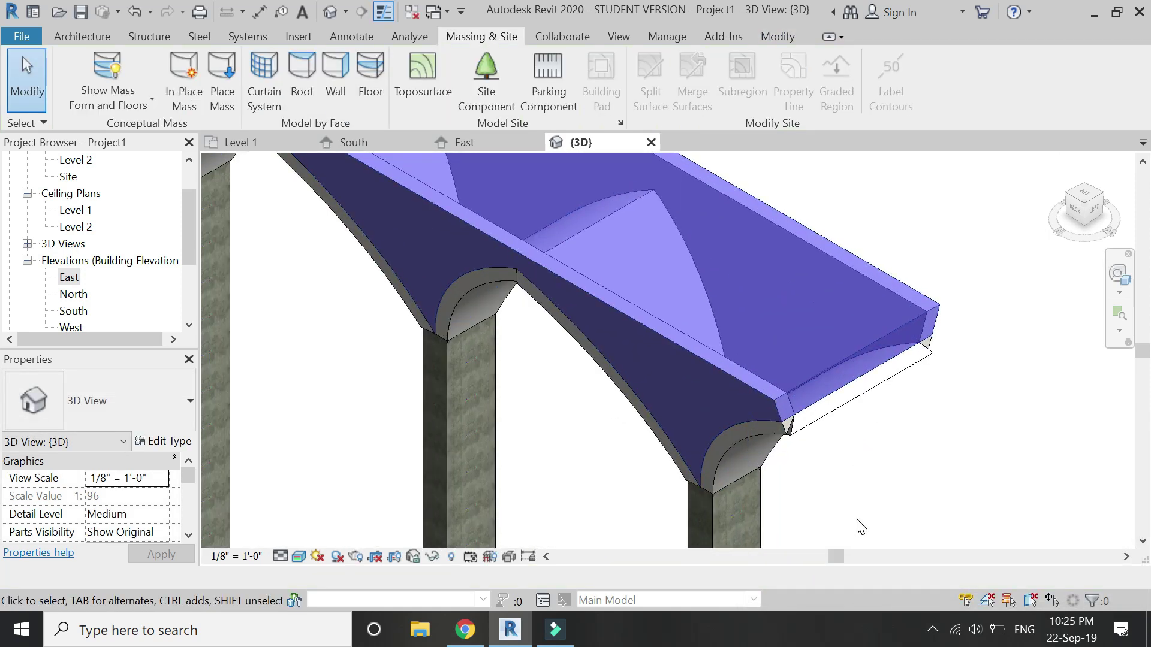
scroll(858, 525, down, 2)
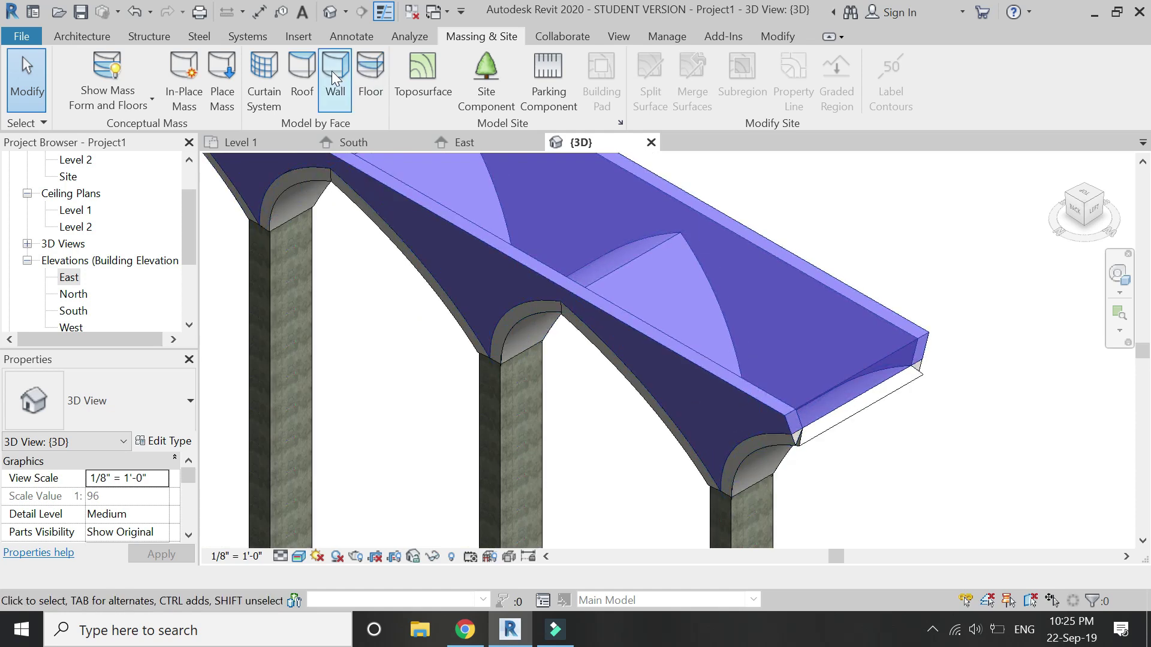
click(301, 69)
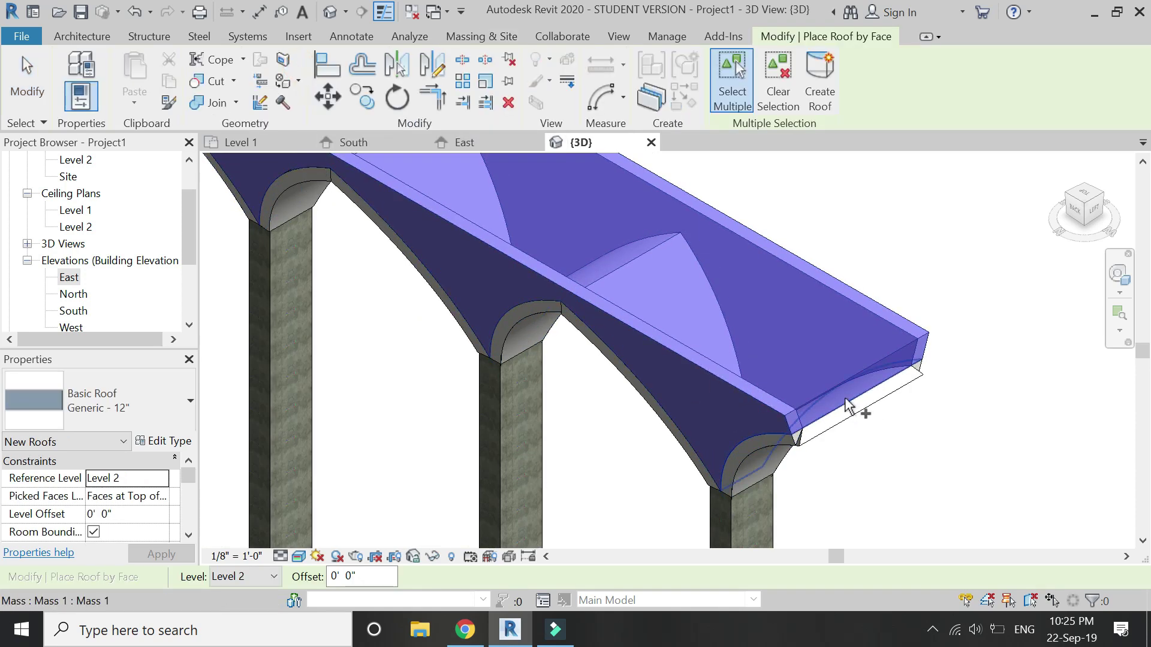
click(787, 422)
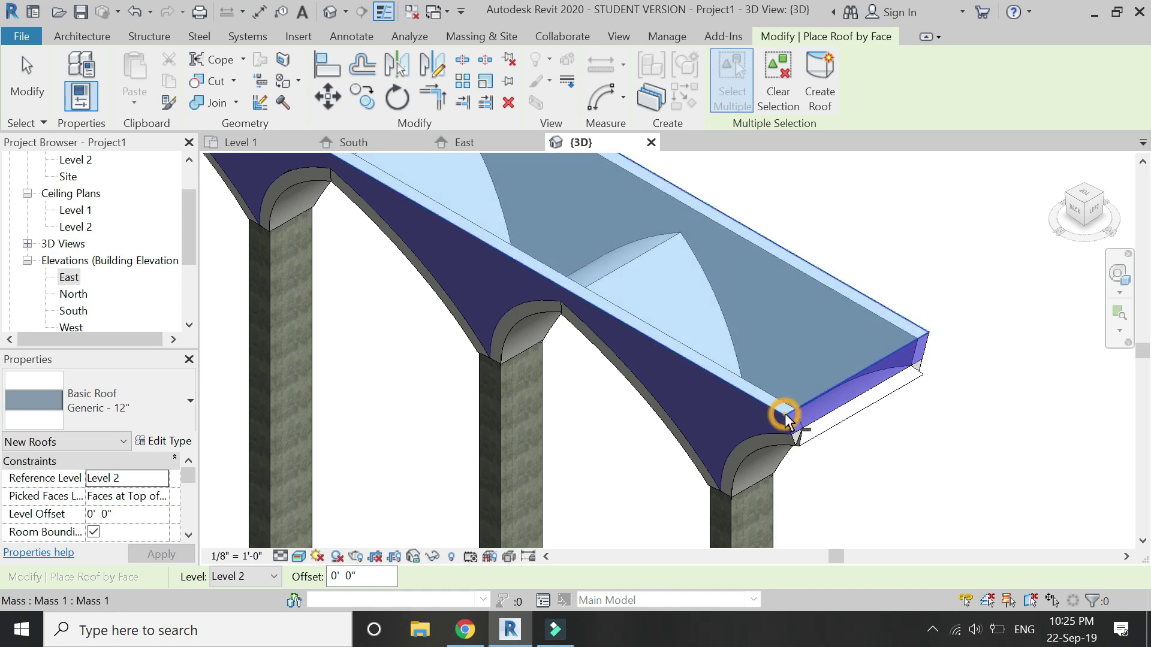
click(820, 84)
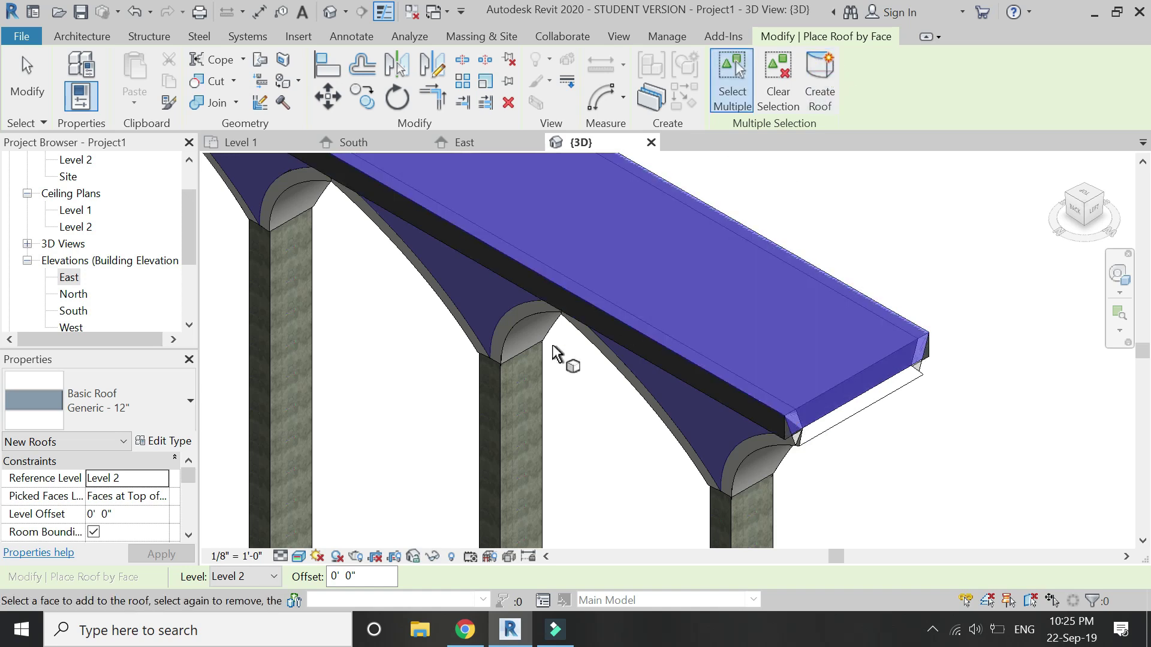
Step: In the South elevation, move the Generic - 12" roof straight up from the arch peak by its own thickness
click(379, 143)
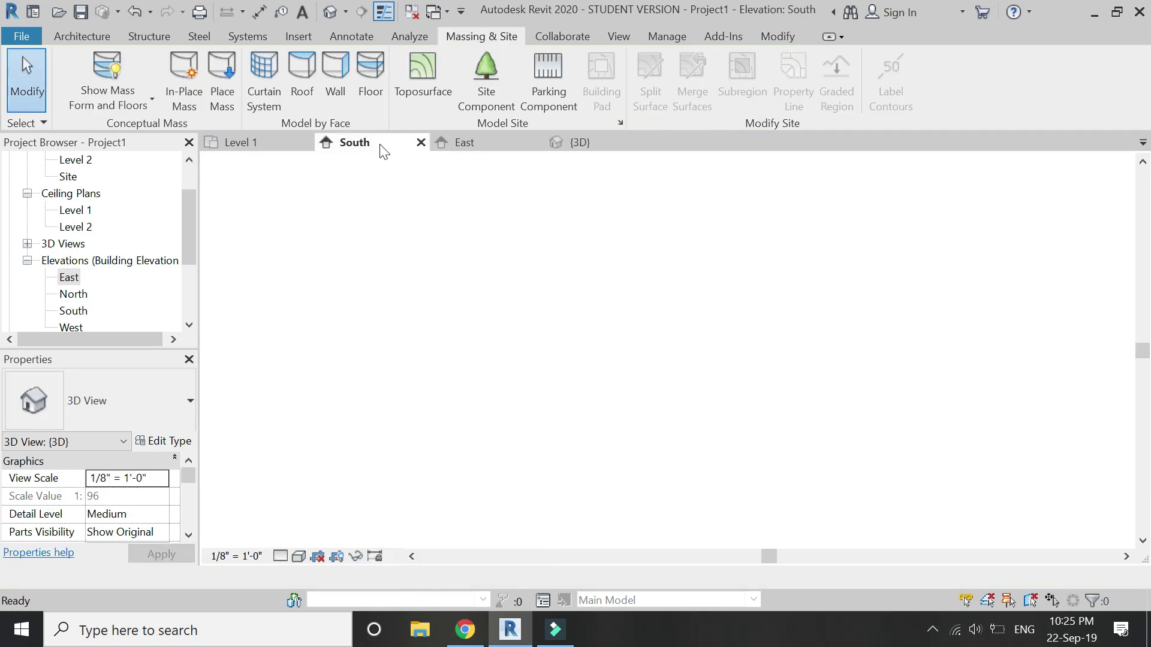
scroll(640, 352, up, 5)
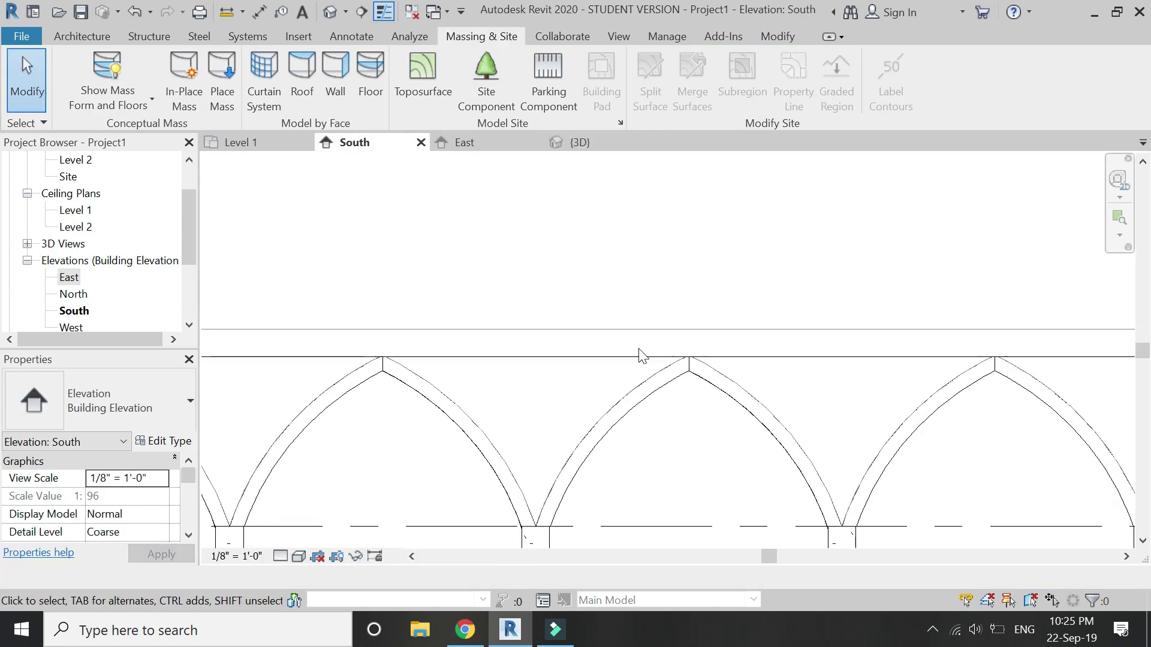
click(640, 357)
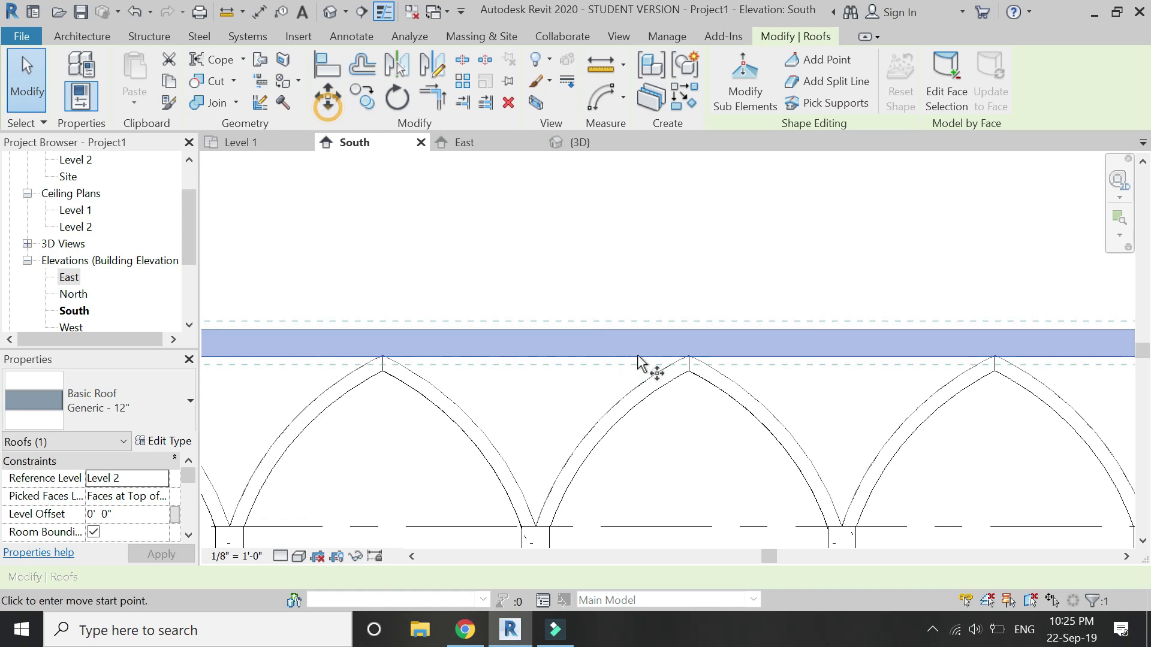
scroll(692, 363, up, 4)
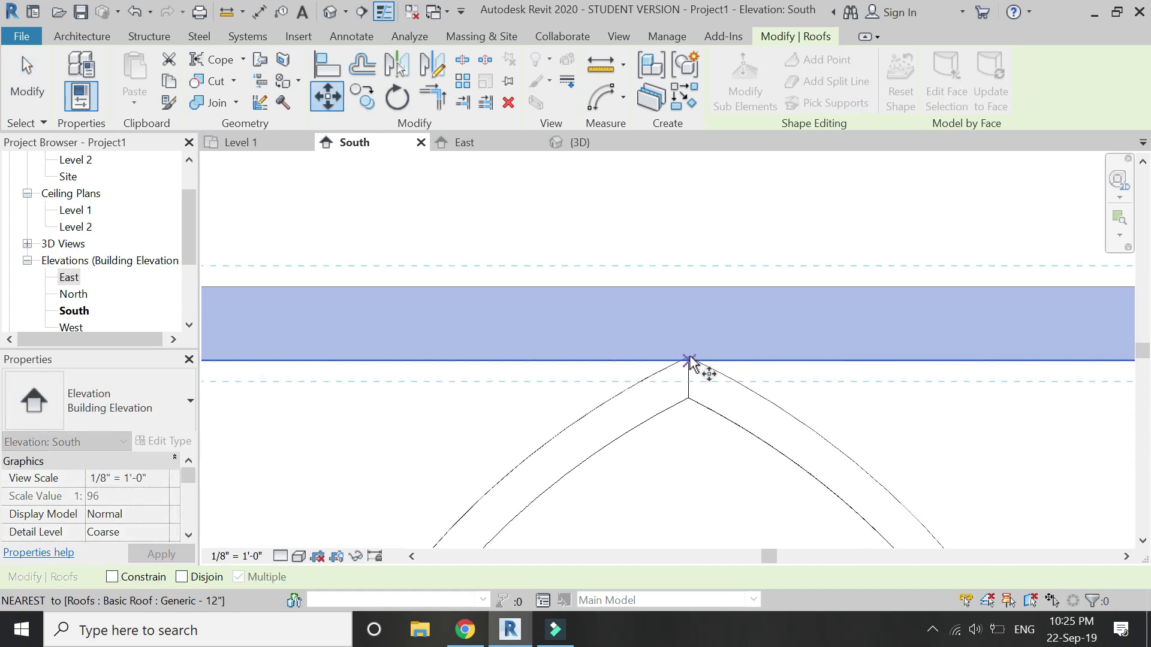
click(689, 357)
click(688, 285)
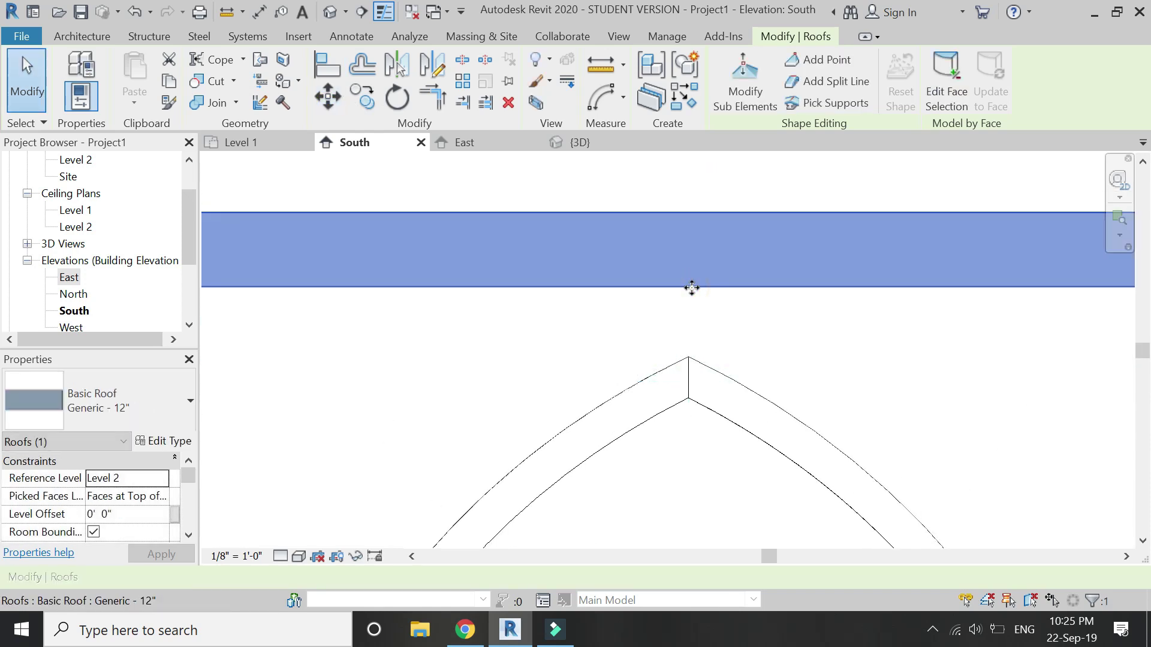
key(Escape)
scroll(680, 361, down, 5)
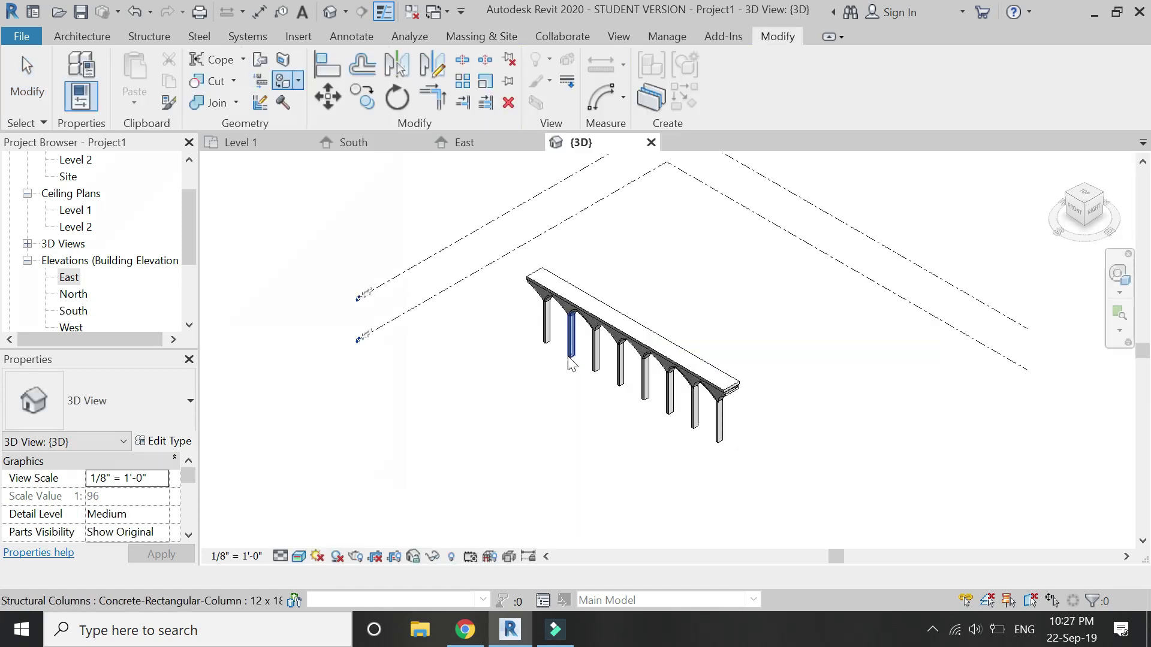
Step: Examine the roofed arcade in the 3D view from several sides
key(Escape)
click(1119, 274)
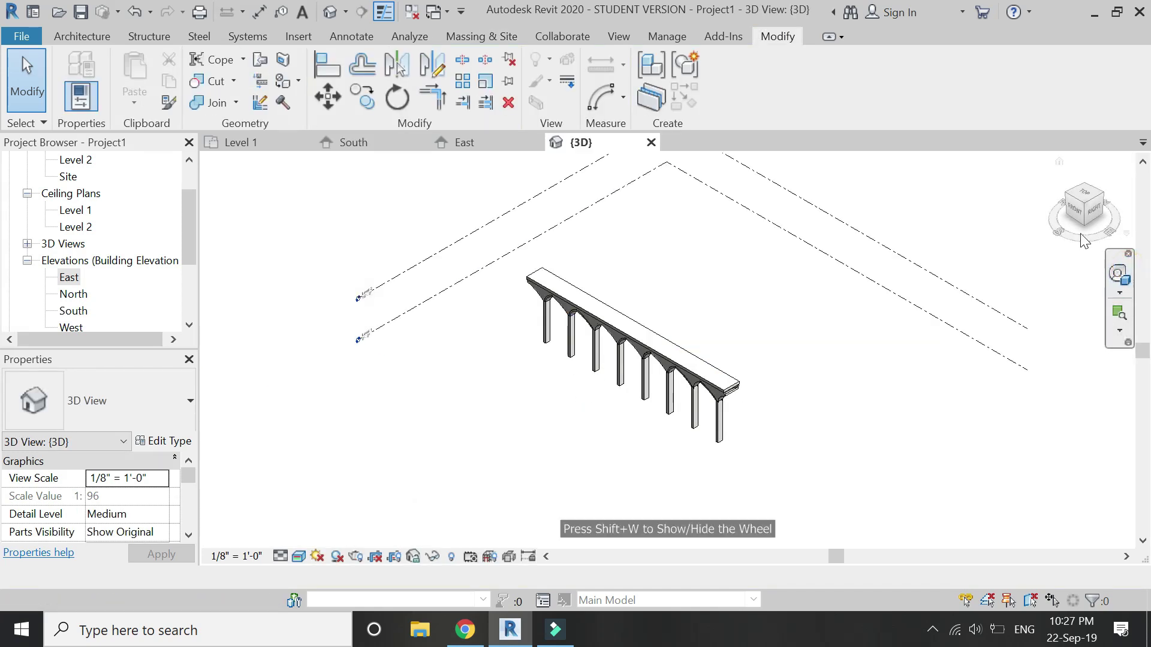
click(1070, 200)
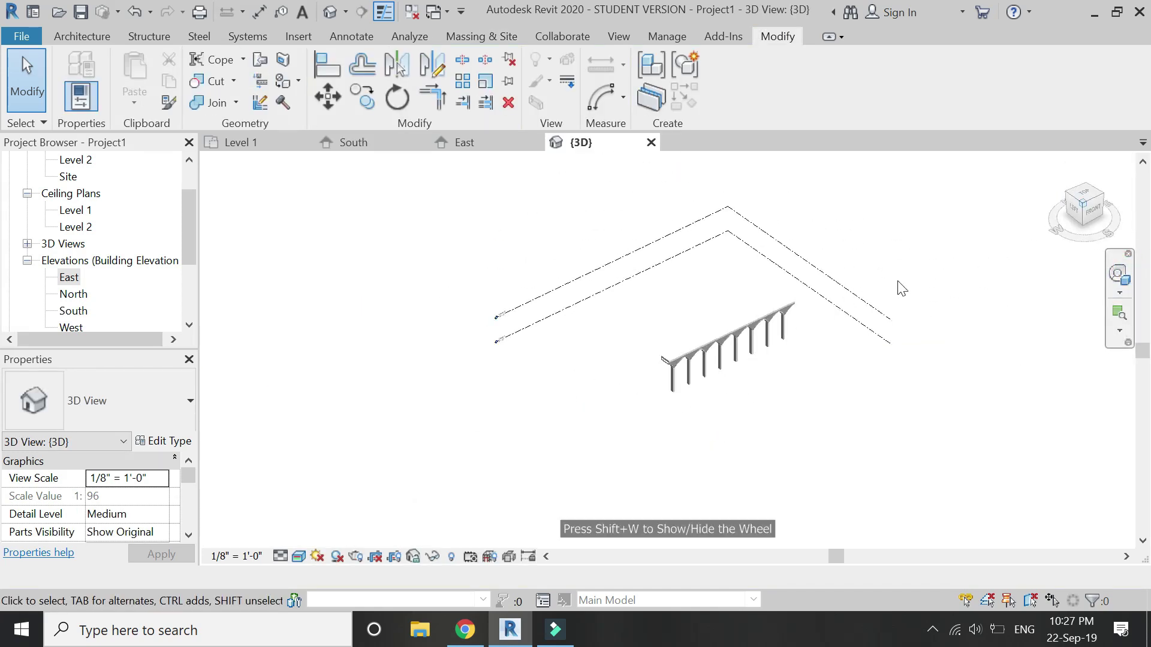
scroll(745, 334, up, 3)
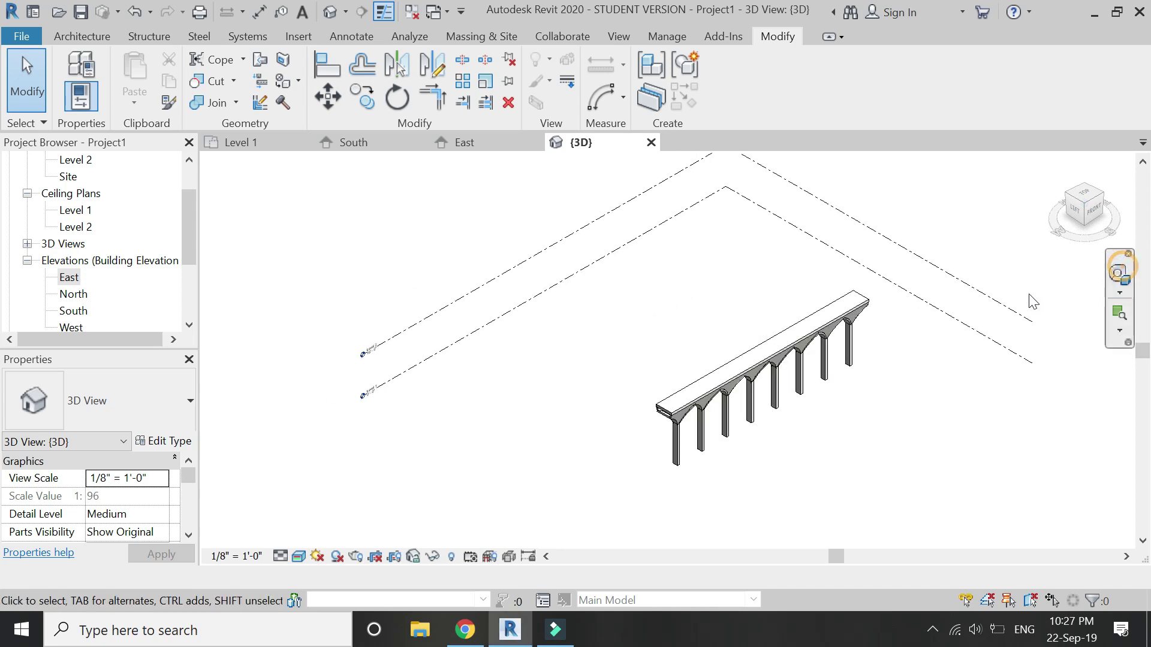
click(1121, 276)
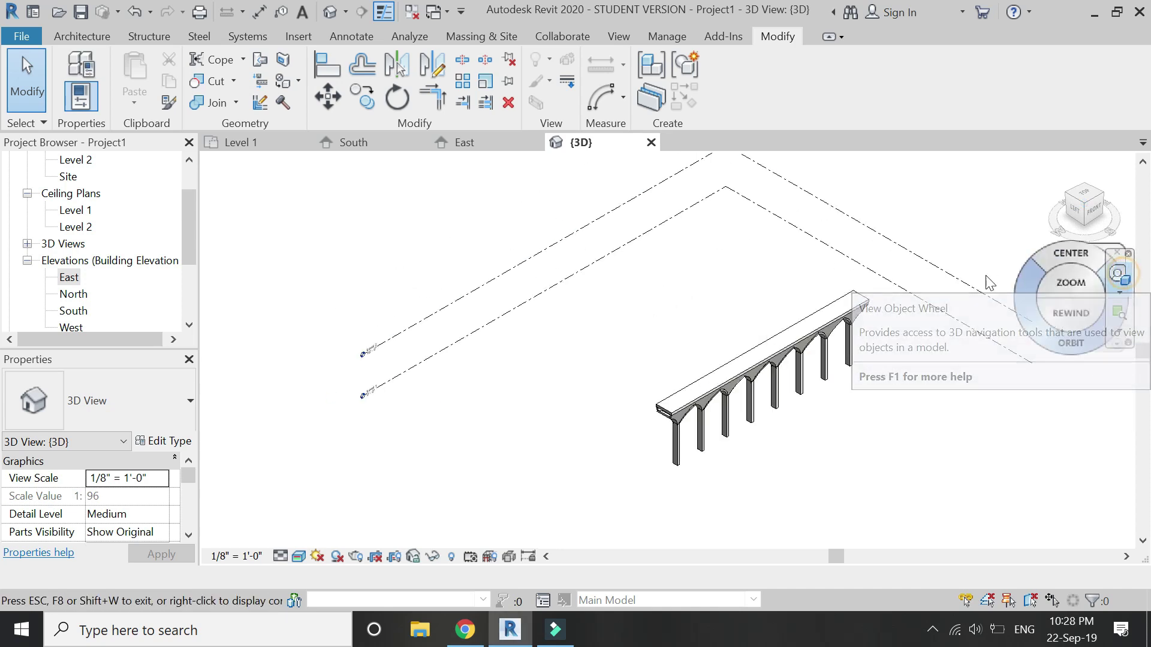
mouse_move(713, 405)
mouse_down()
mouse_move(966, 427)
mouse_move(1040, 399)
mouse_move(923, 384)
mouse_move(783, 394)
mouse_move(884, 404)
mouse_move(958, 361)
mouse_move(955, 394)
mouse_move(938, 405)
mouse_move(865, 404)
mouse_move(776, 373)
mouse_move(783, 405)
mouse_move(706, 384)
mouse_up()
scroll(783, 393, up, 3)
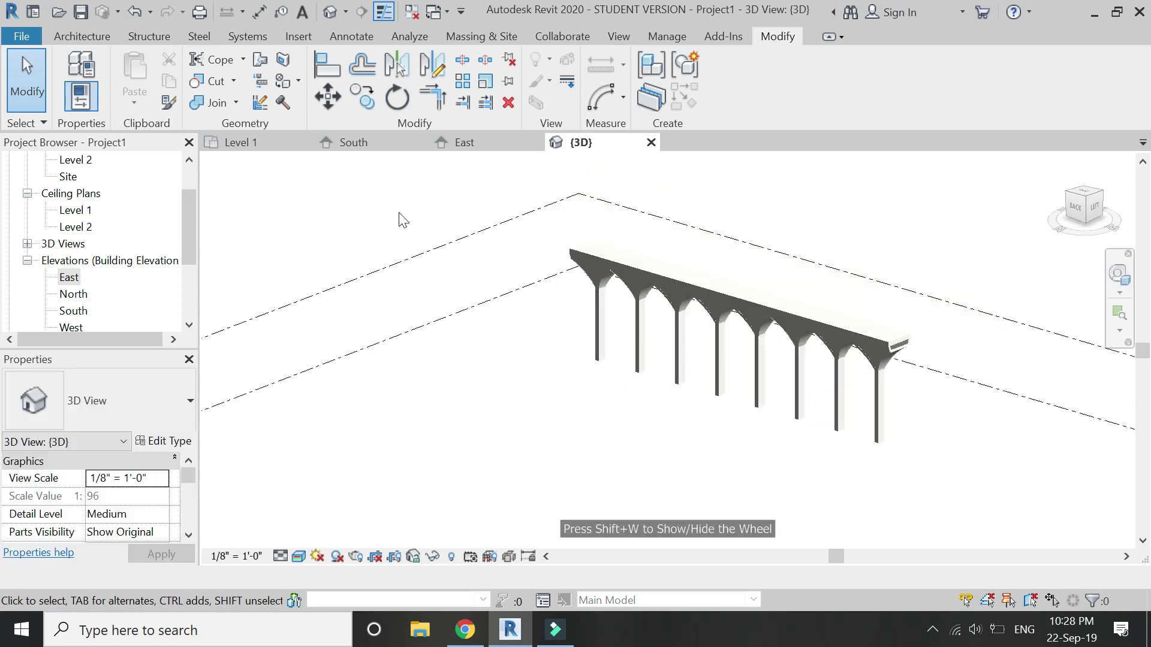
Step: Create a perspective camera view from the Level 1 plan, with the eye southeast of the South elevation marker, aimed just past the middle of the column row
click(277, 148)
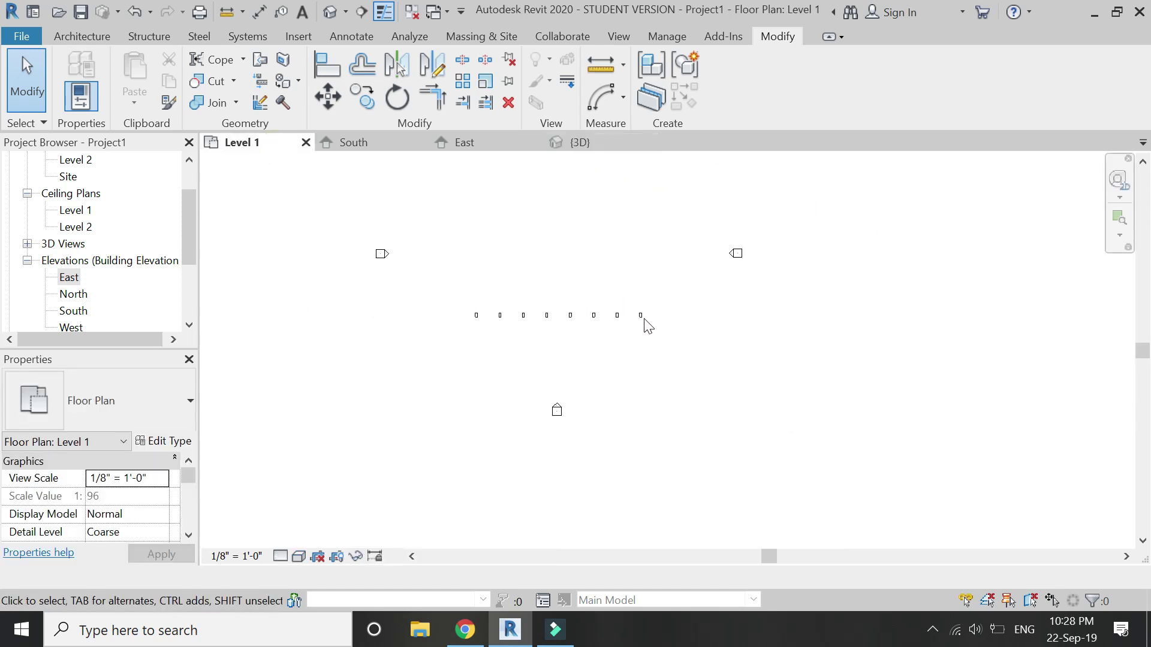
click(619, 37)
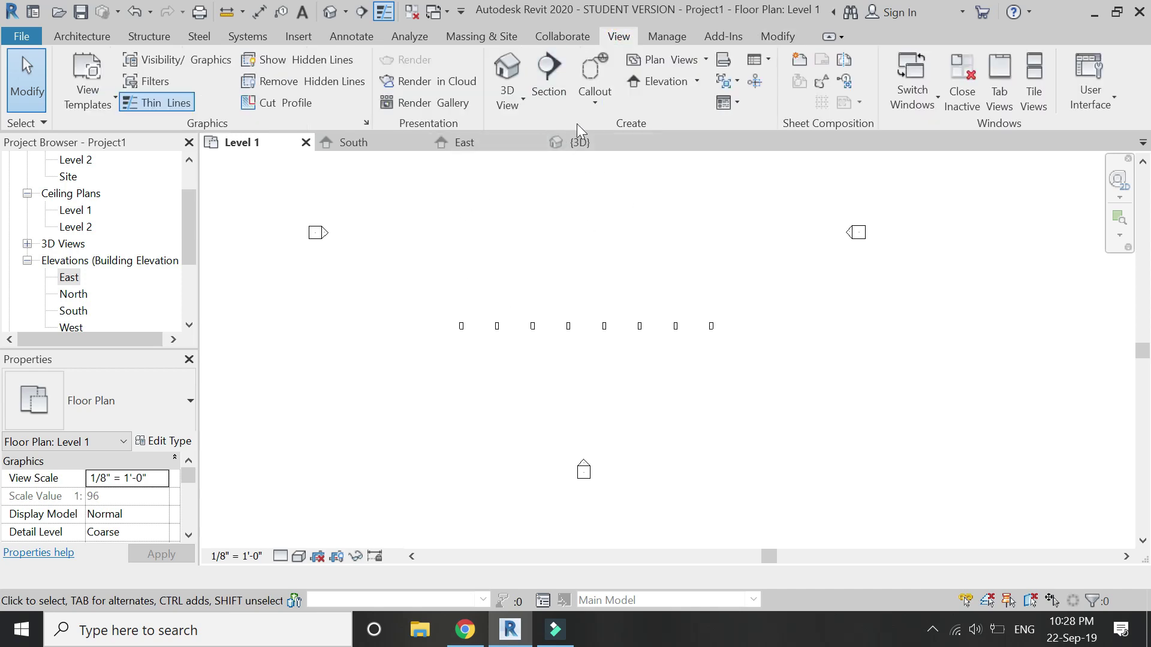
click(508, 97)
click(521, 172)
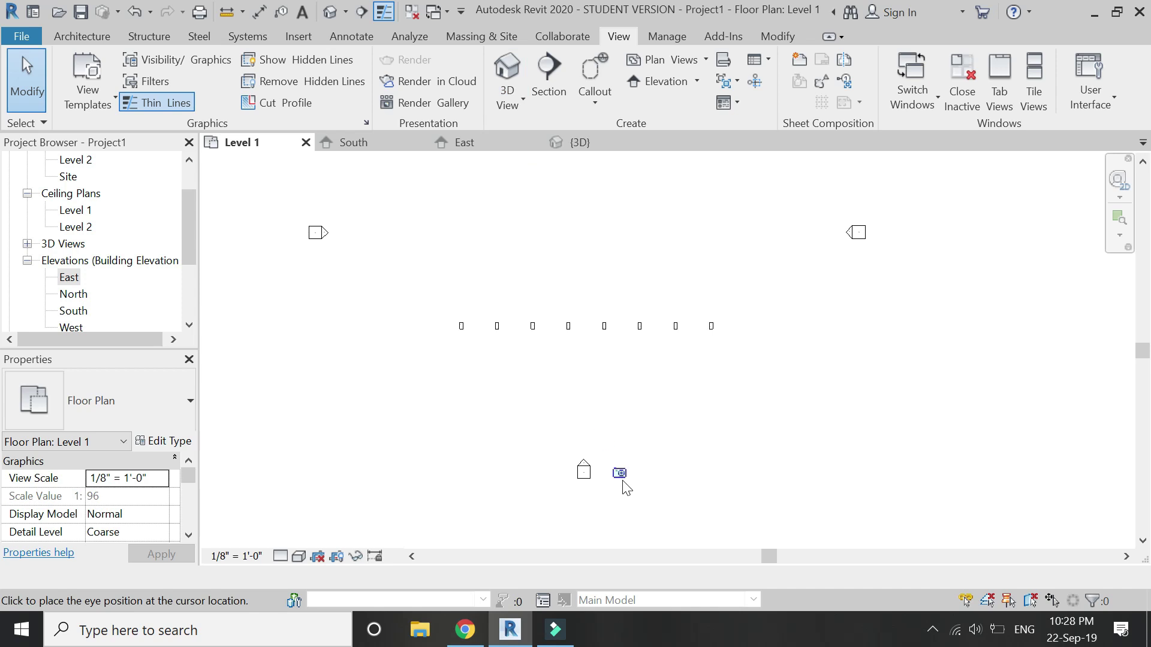
click(664, 516)
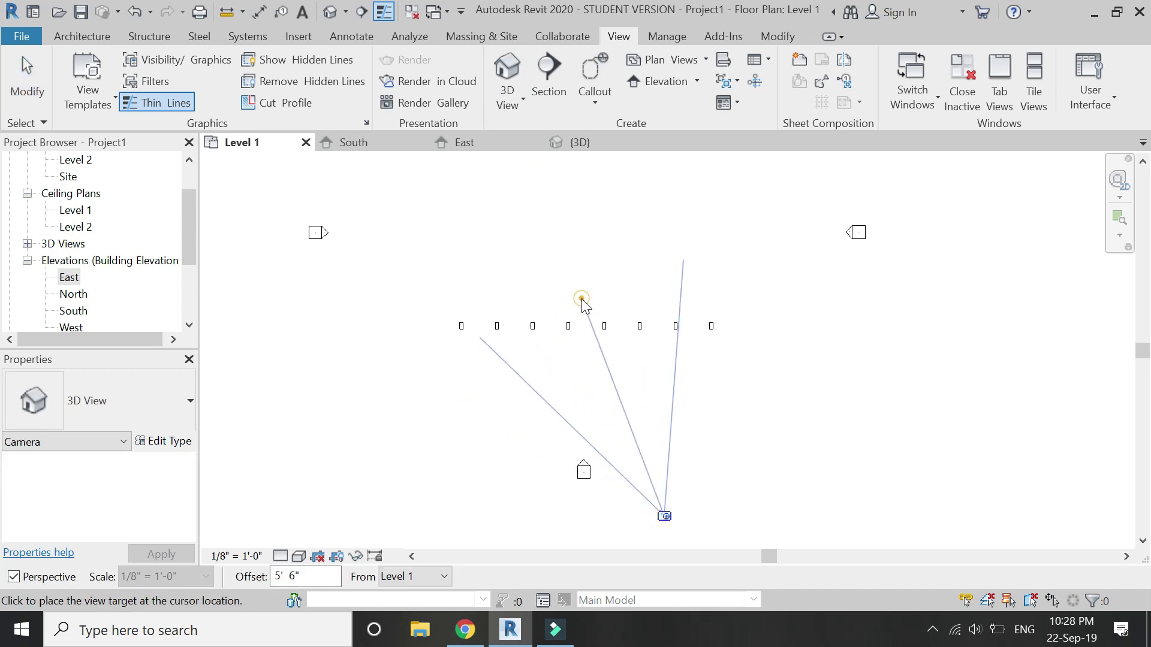
click(581, 300)
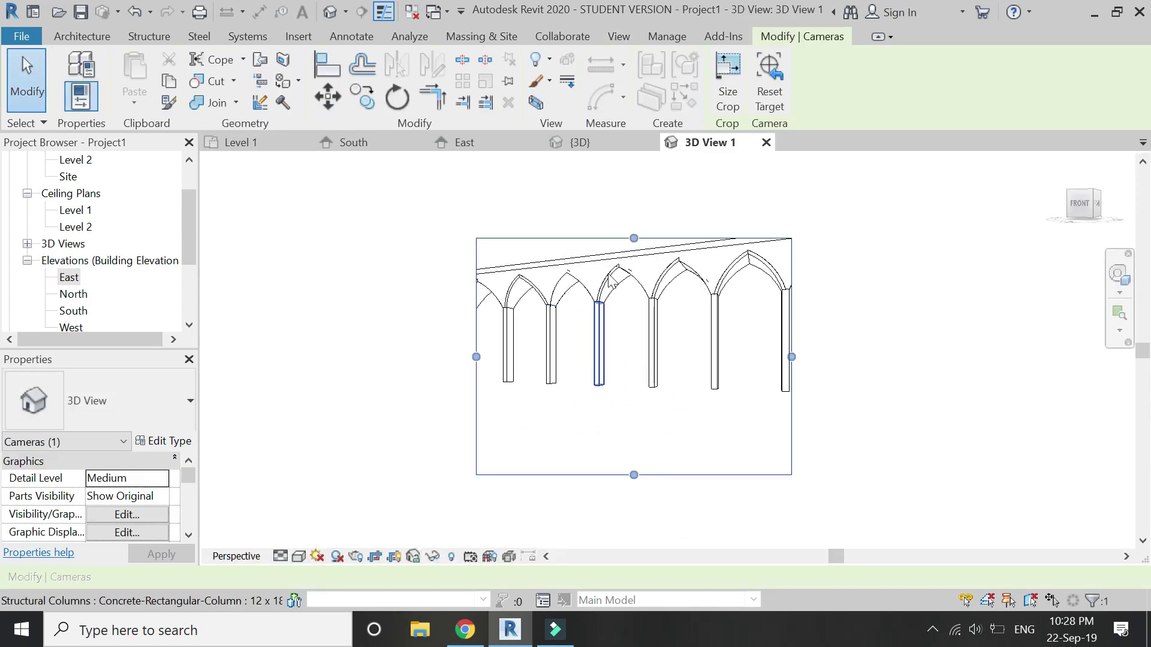
Step: Enlarge the camera view's crop region upward and to both sides to frame more of the roof and all eight columns
drag(634, 238, 632, 189)
drag(790, 332, 889, 332)
mouse_move(474, 333)
mouse_down()
mouse_move(420, 332)
mouse_move(464, 339)
mouse_up()
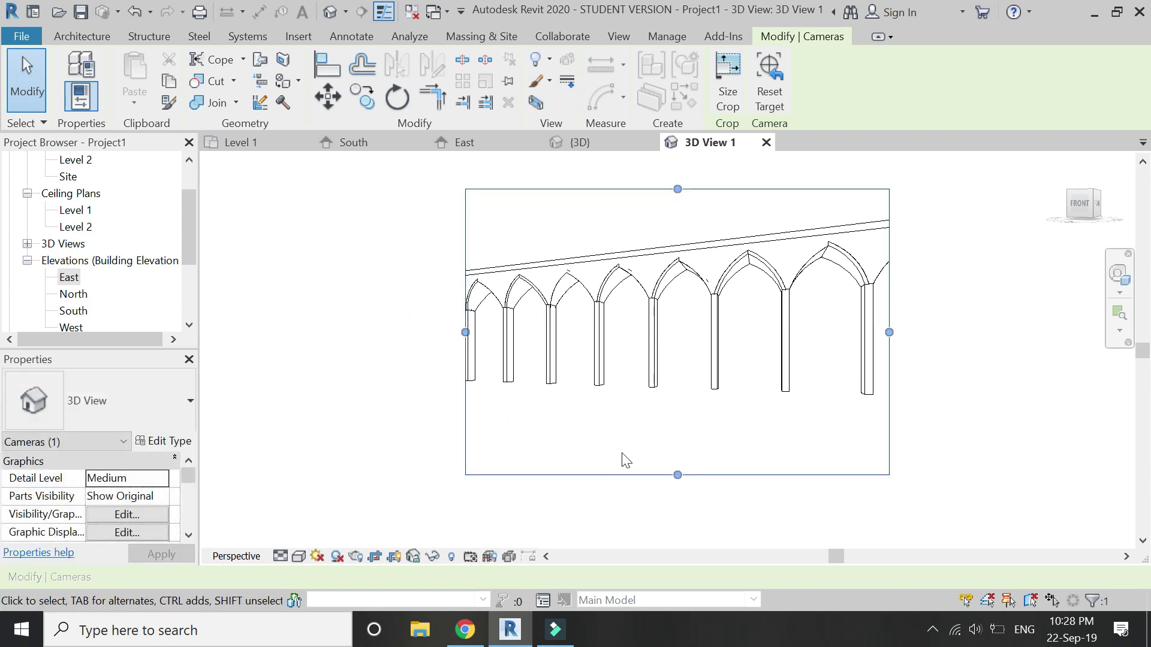
scroll(645, 330, up, 1)
click(615, 329)
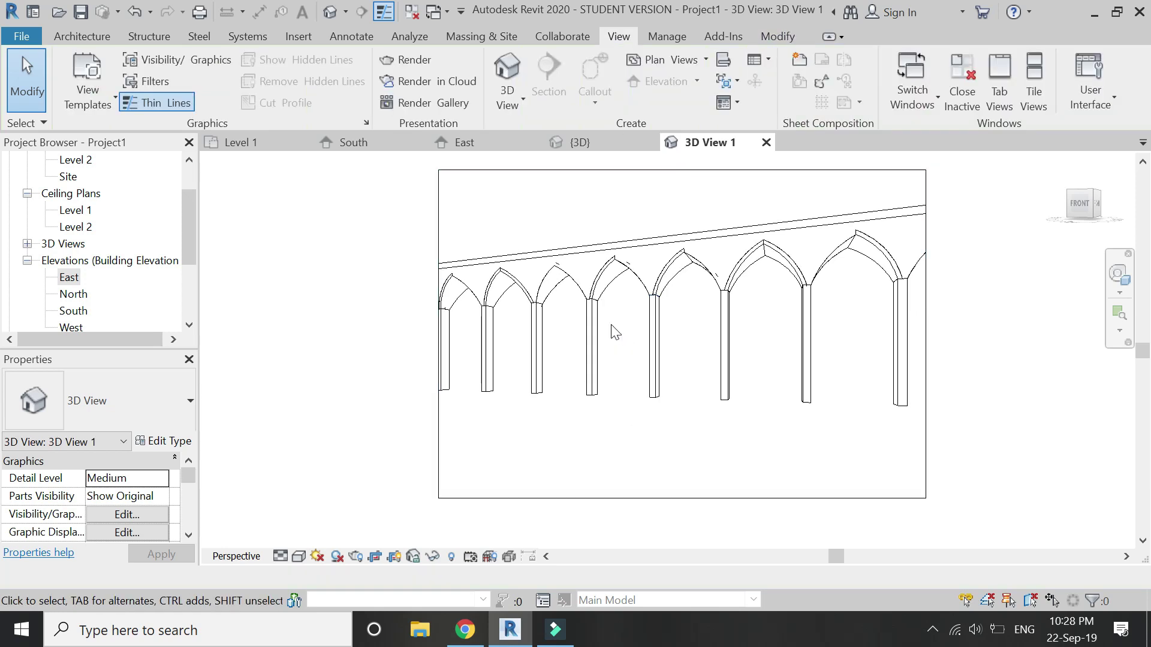
Step: Open the rendering settings for the camera view
click(356, 557)
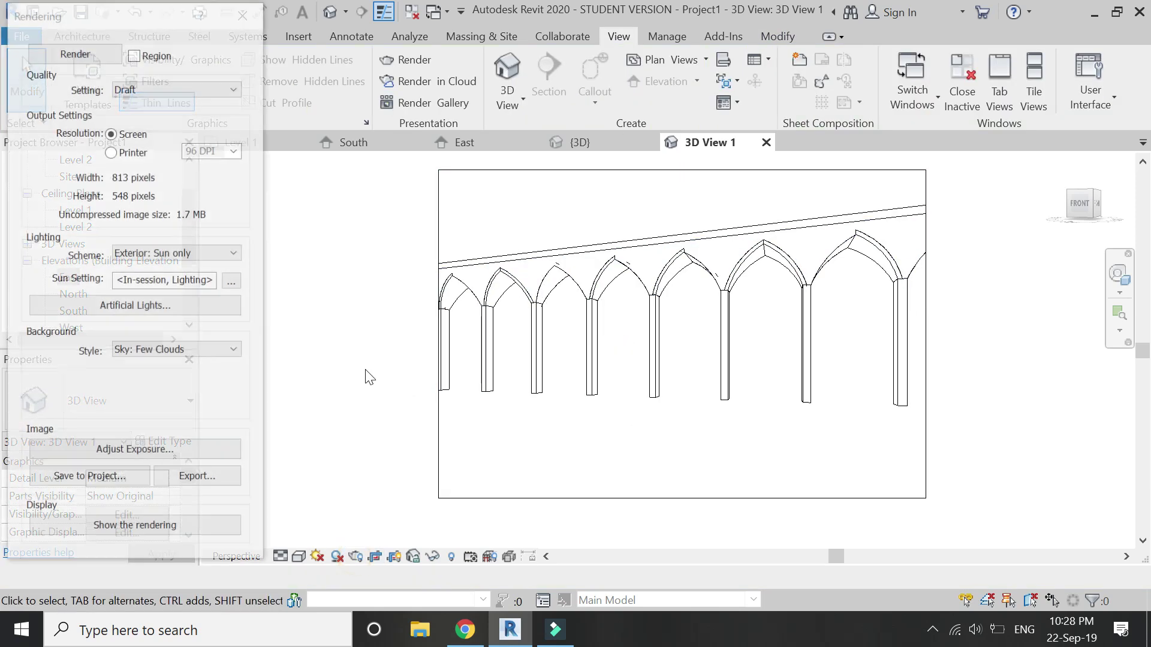